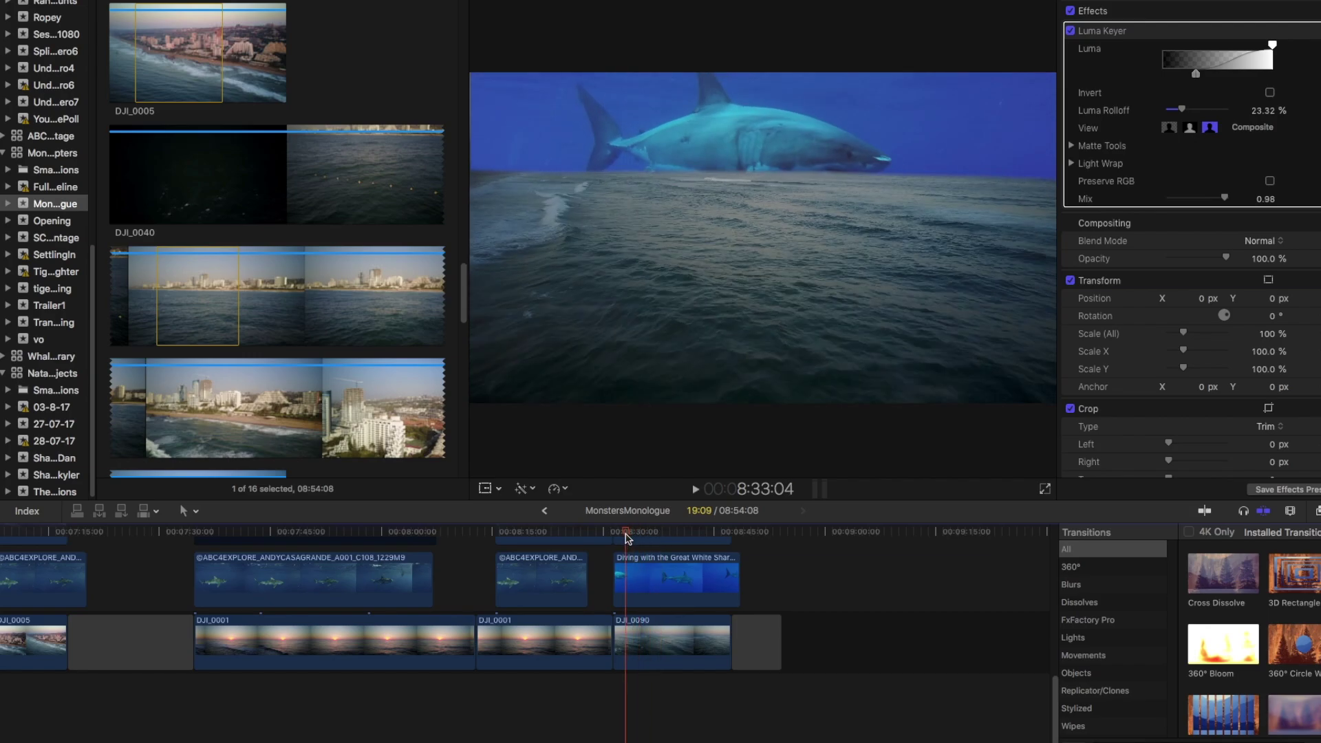
# Duplicate DJI_0040 onto a lane above the storyline and select the copy.
pyautogui.moveTo(627, 539)
pyautogui.mouseDown()
pyautogui.moveTo(708, 540)
pyautogui.moveTo(523, 549)
pyautogui.moveTo(661, 547)
pyautogui.mouseUp()
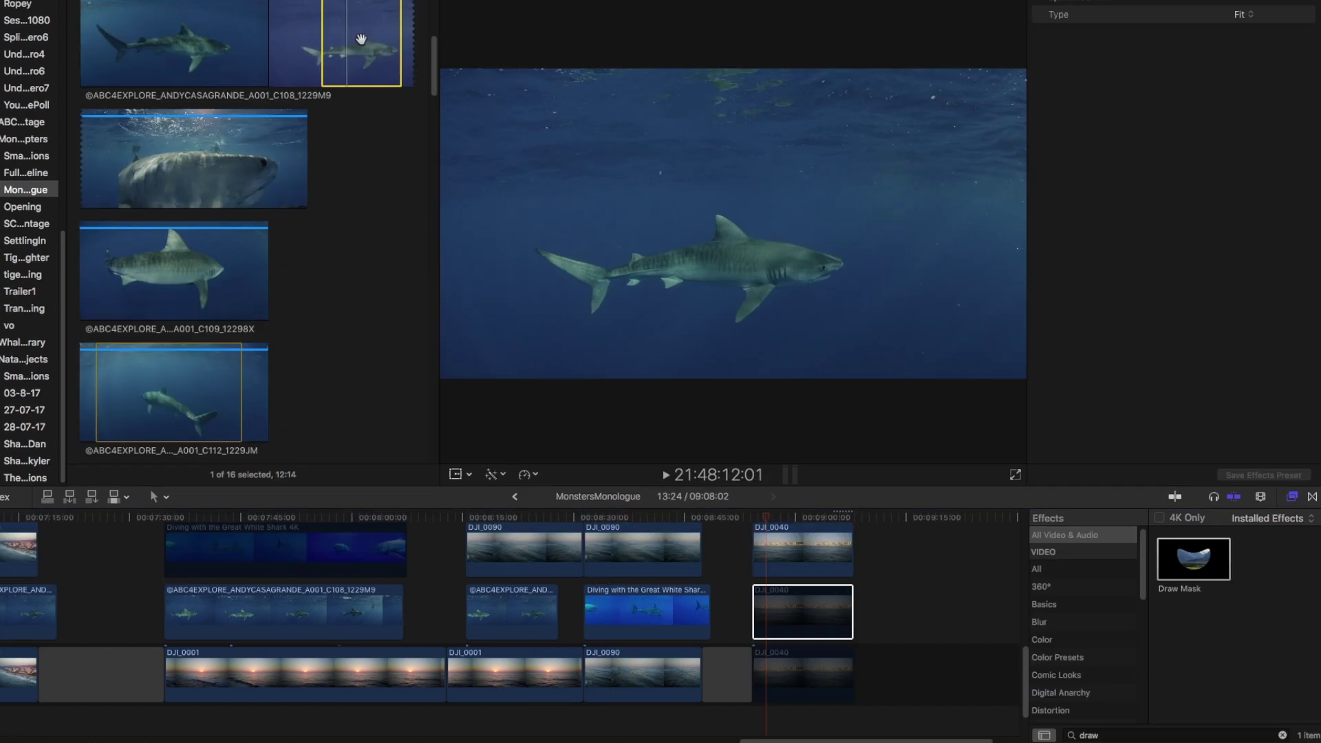
pyautogui.moveTo(758, 623); pyautogui.dragTo(759, 633)
pyautogui.click(791, 553)
pyautogui.scroll(1, 791, 578)
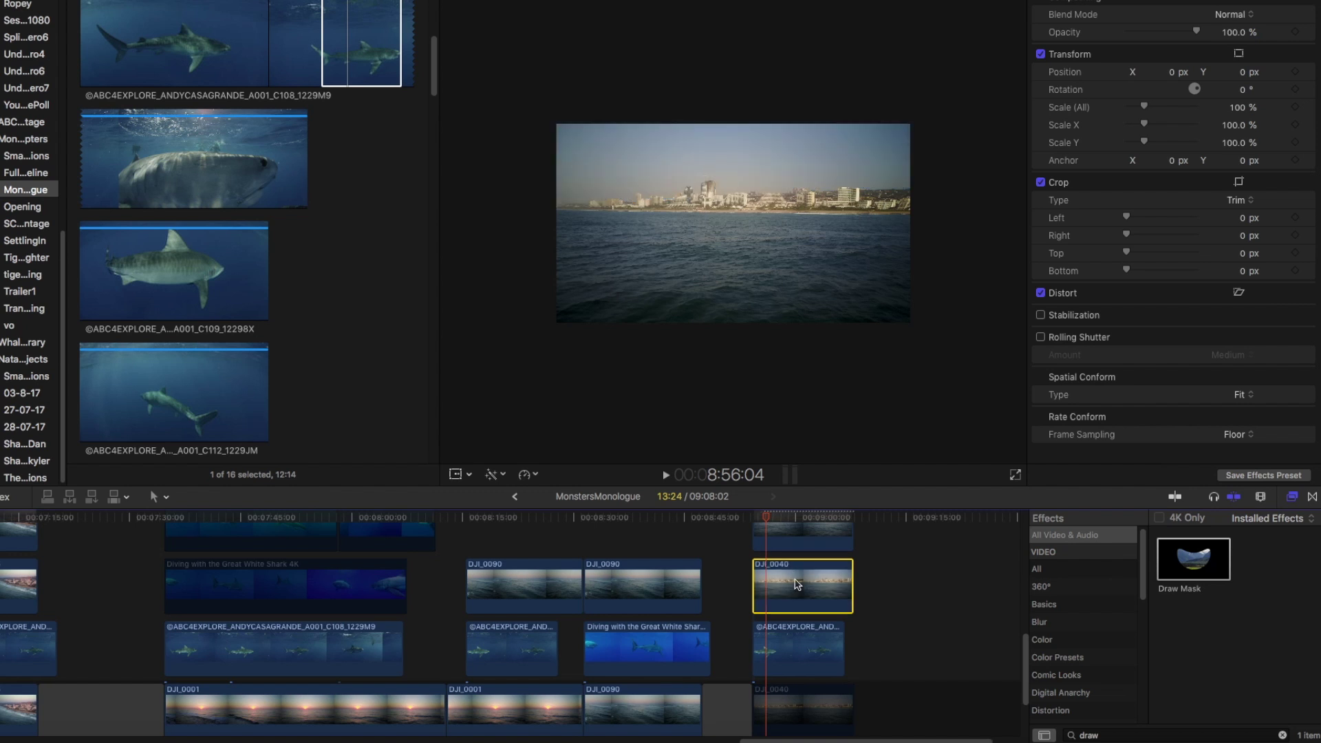
# Find 'luma' in the effects library and apply Luma Keyer to the DJI_0040 copy.
pyautogui.press('super+f')
pyautogui.write('luma')
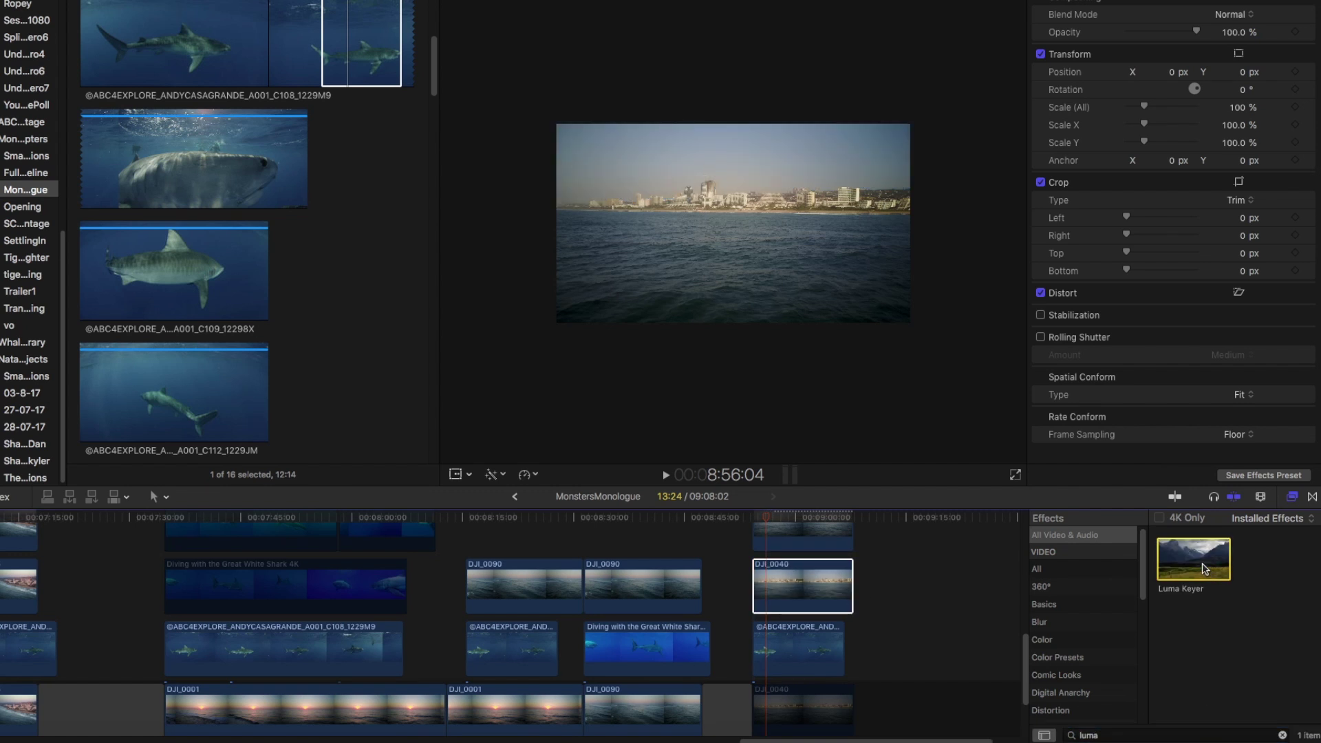
pyautogui.moveTo(1194, 559); pyautogui.dragTo(808, 596)
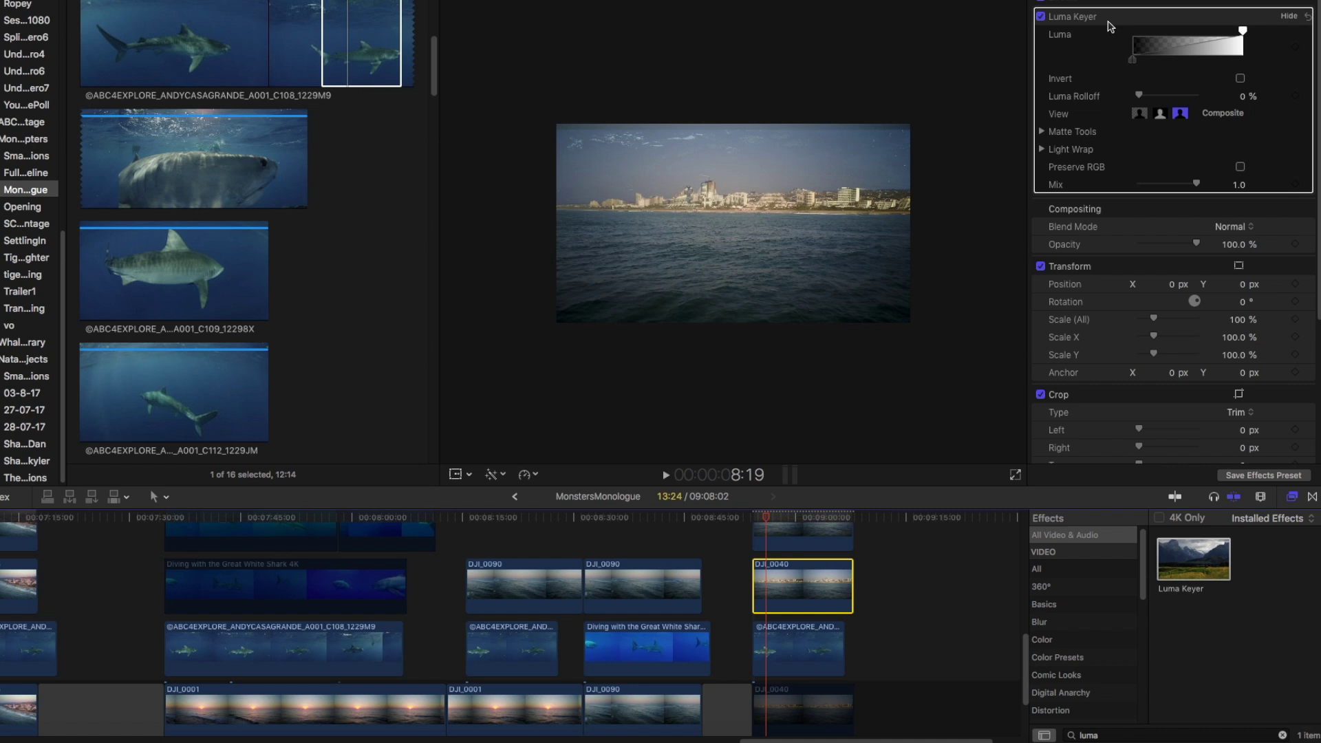
# Adjust the keyer's white and black luma points and raise the Matte Tools Levels black point.
pyautogui.moveTo(1244, 35)
pyautogui.mouseDown()
pyautogui.moveTo(1150, 33)
pyautogui.moveTo(1244, 33)
pyautogui.mouseUp()
pyautogui.moveTo(1133, 60); pyautogui.dragTo(1189, 64)
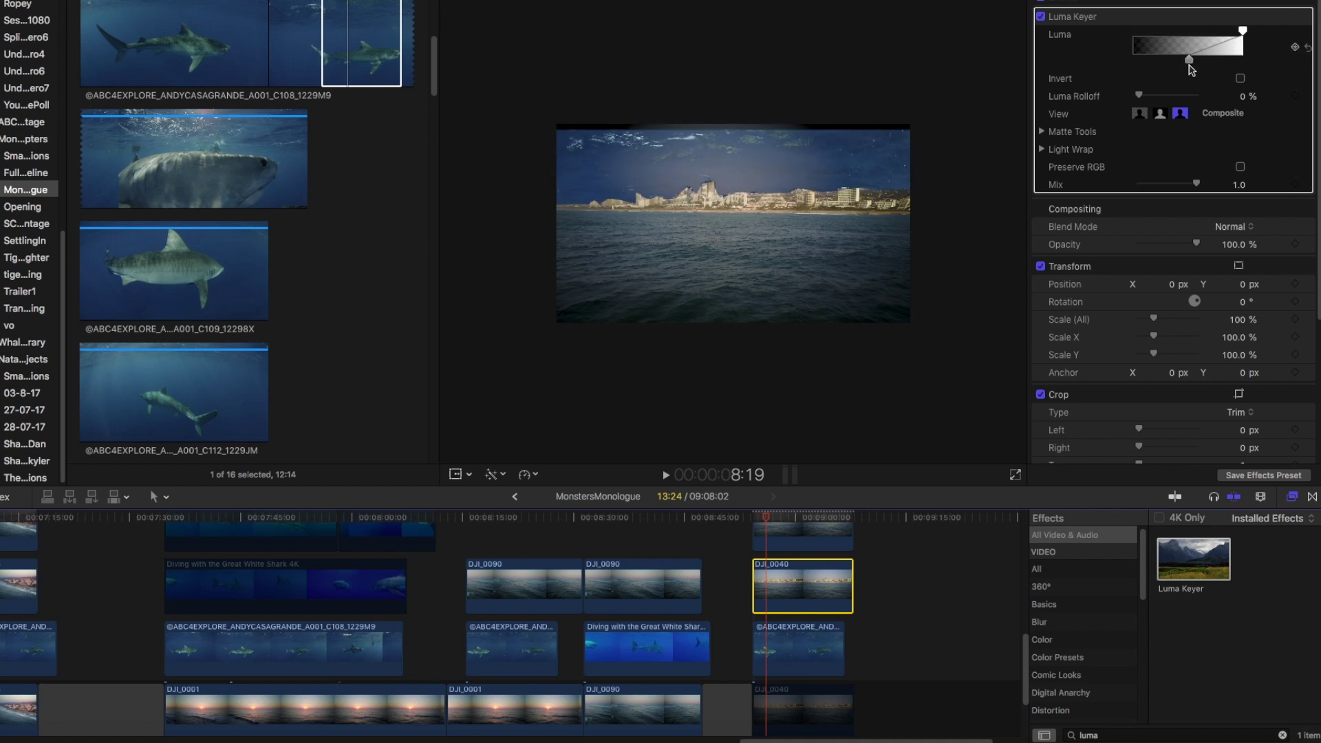
pyautogui.click(1042, 131)
pyautogui.moveTo(1140, 201); pyautogui.dragTo(1178, 205)
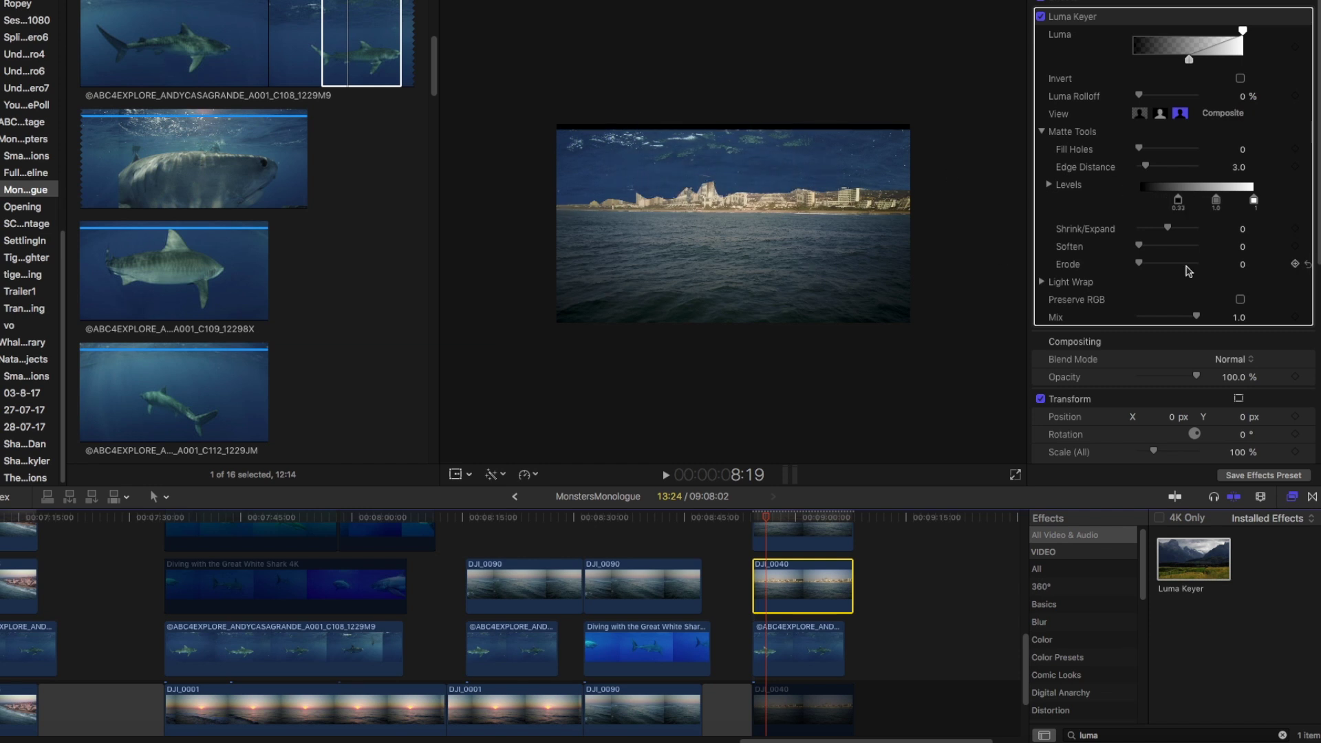
pyautogui.hotkey('alt', 'v')
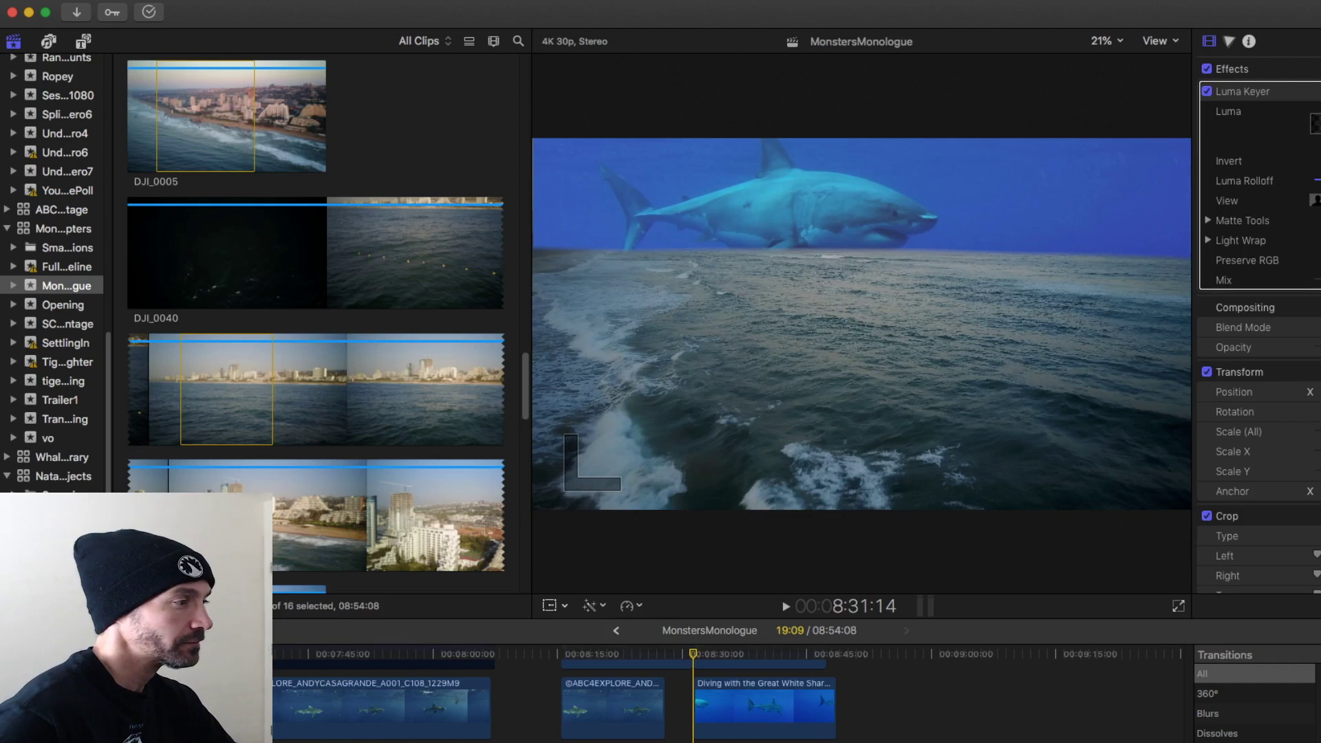
# Add DJI_0040 to the project end, then replace it with DJI_0005.
pyautogui.click(219, 389)
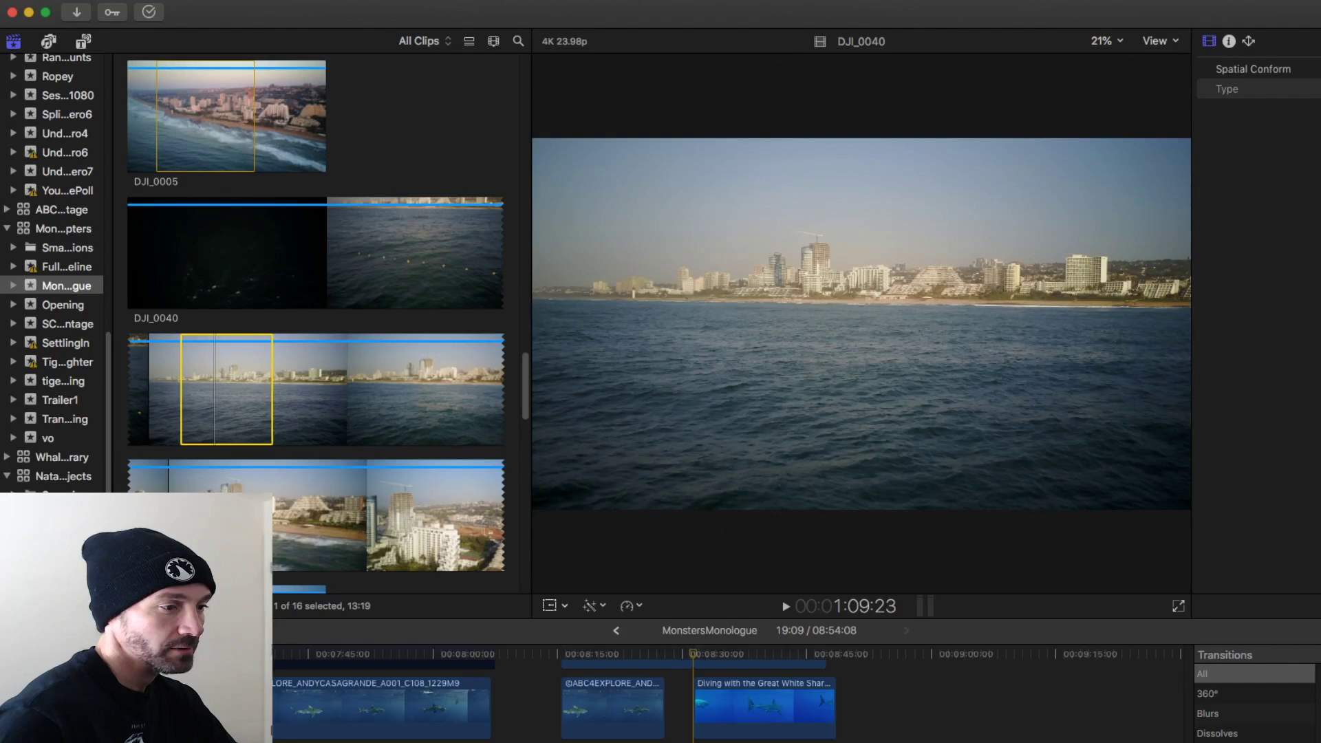
pyautogui.press('w')
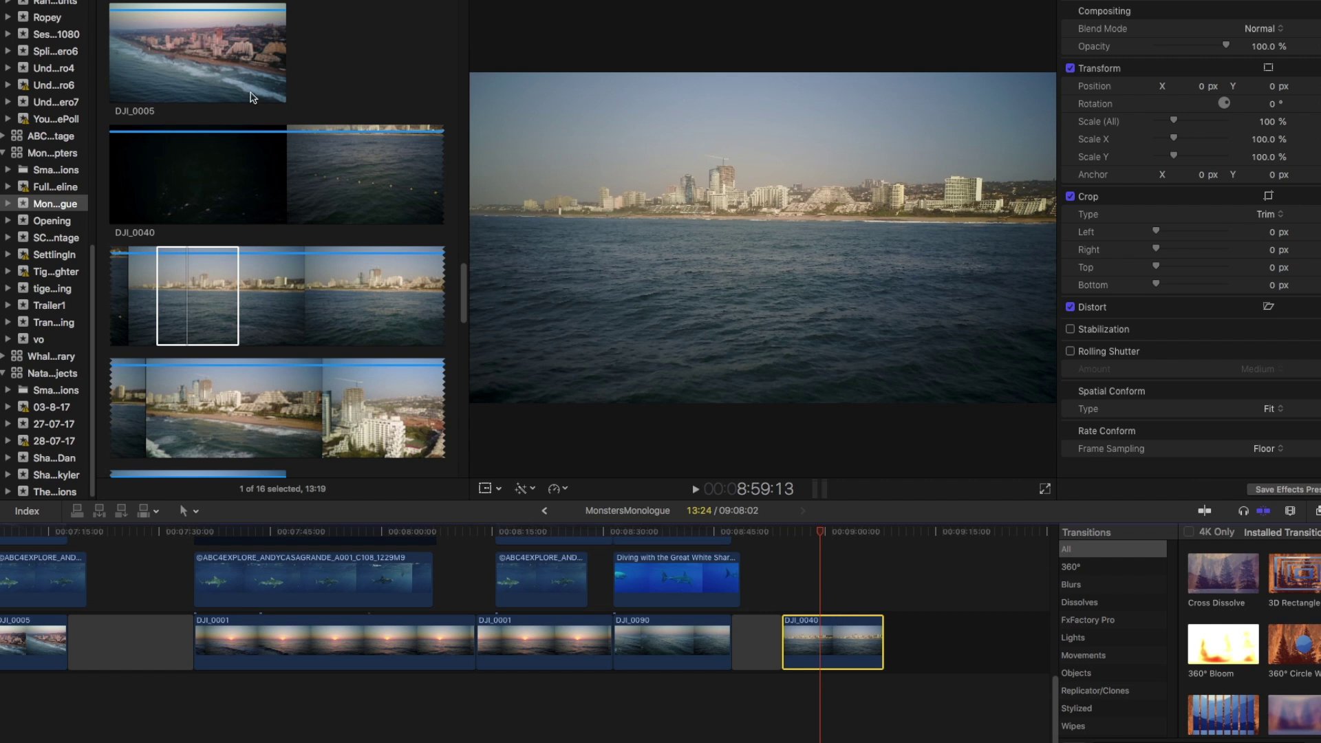
pyautogui.click(189, 69)
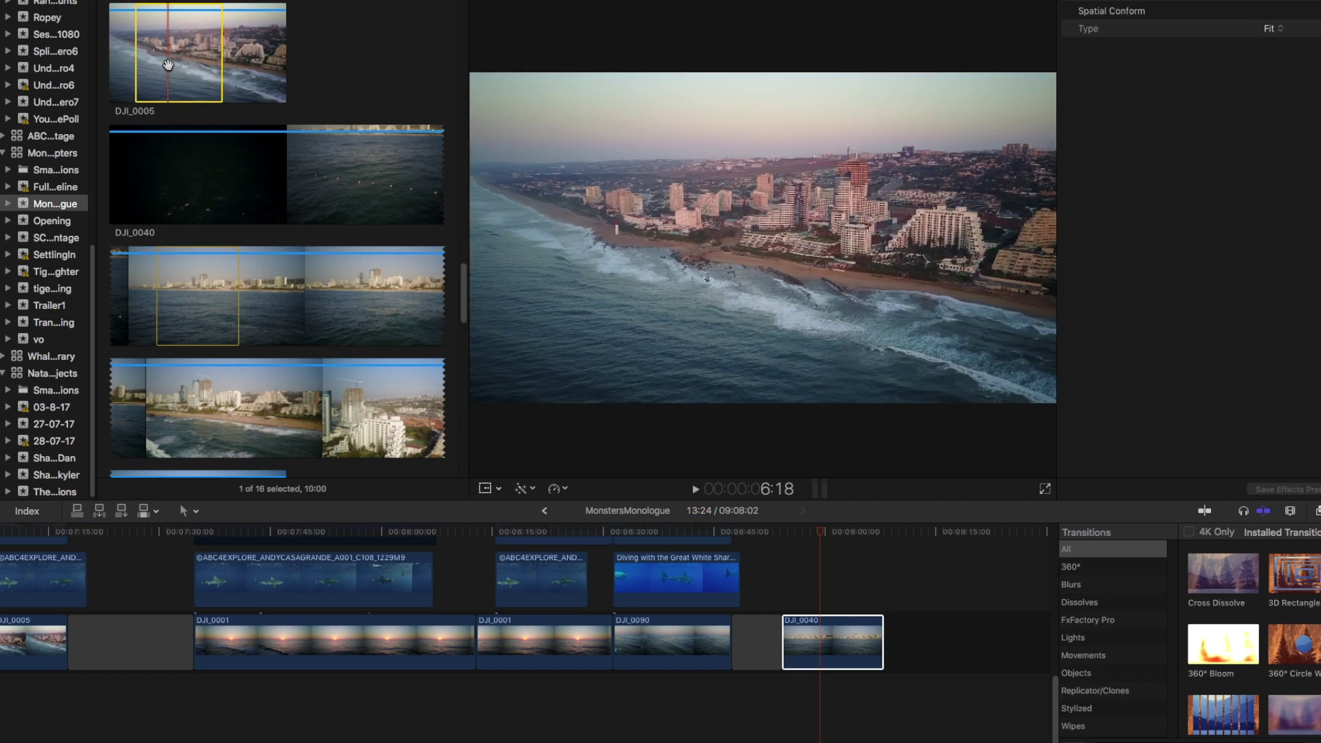
pyautogui.moveTo(168, 69); pyautogui.dragTo(809, 649)
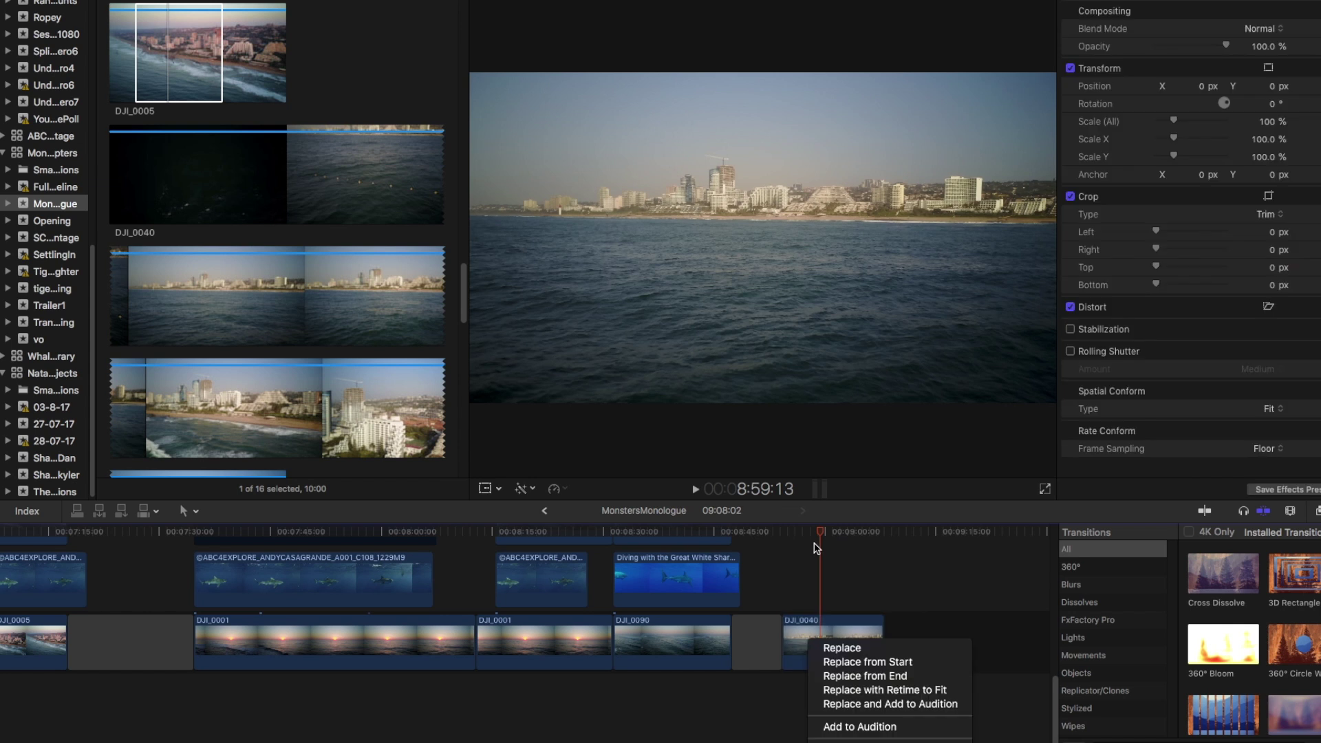
pyautogui.click(868, 650)
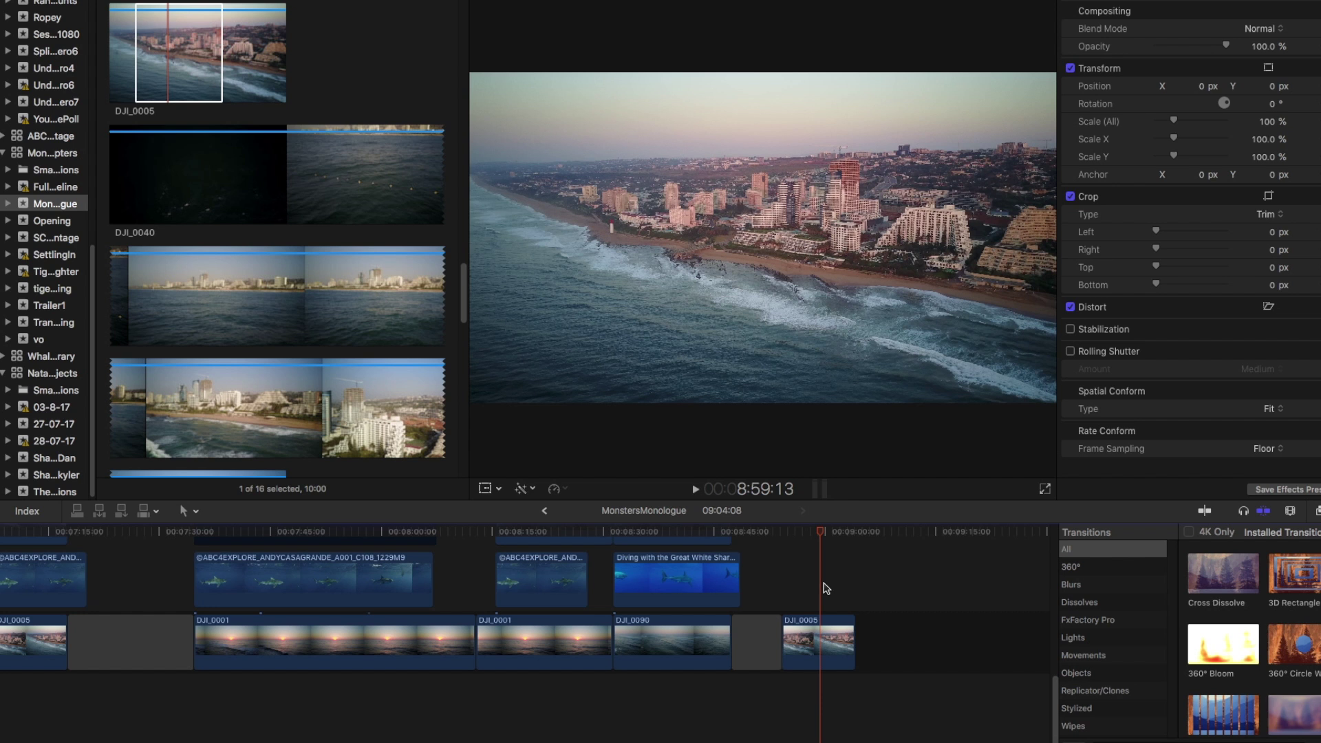
# Replace DJI_0005 back with DJI_0040 and play the end of the project.
pyautogui.click(252, 300)
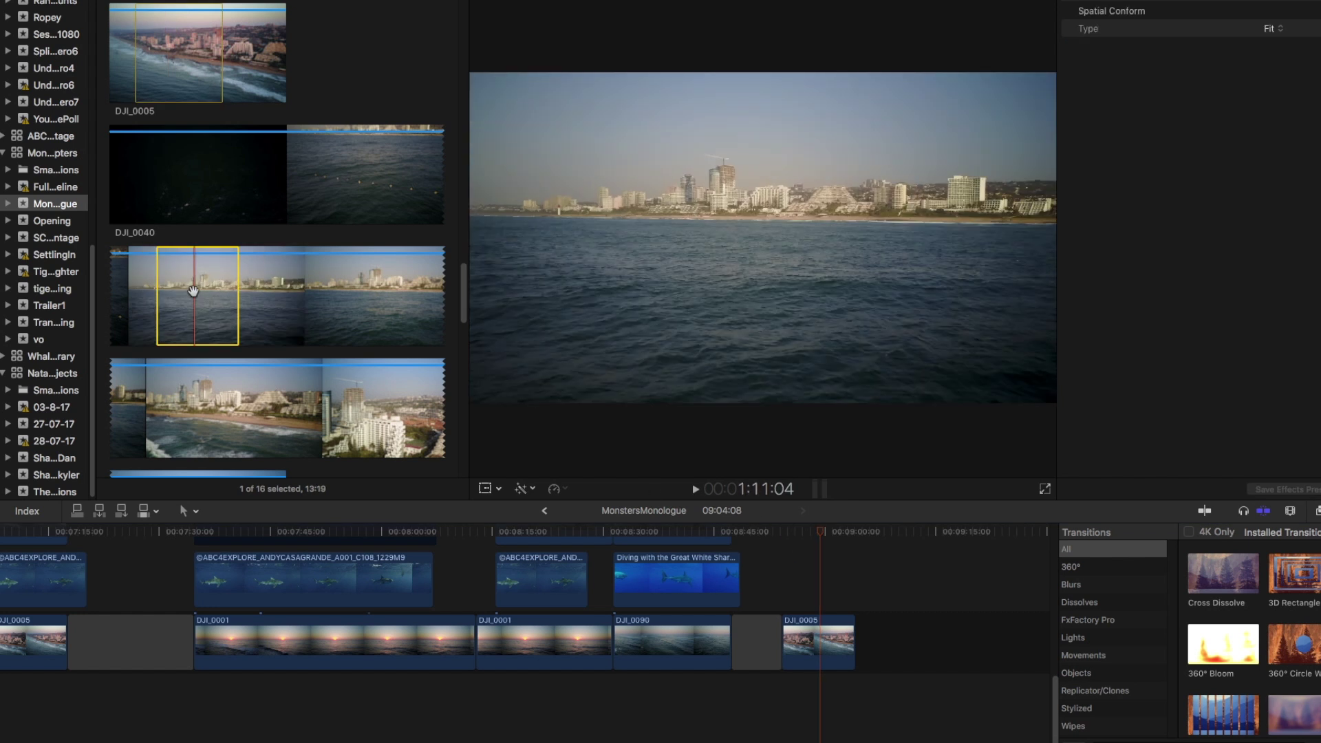
pyautogui.moveTo(189, 288); pyautogui.dragTo(816, 640)
pyautogui.click(829, 642)
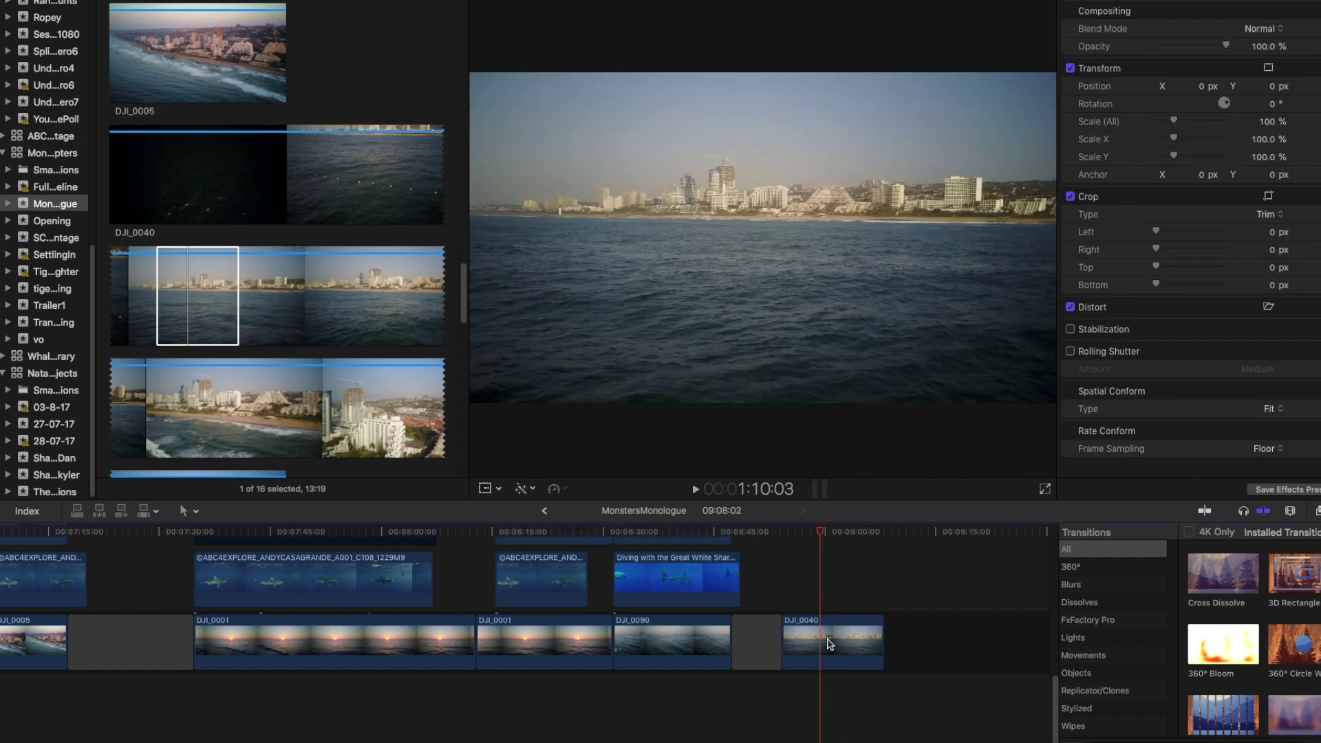
pyautogui.click(794, 534)
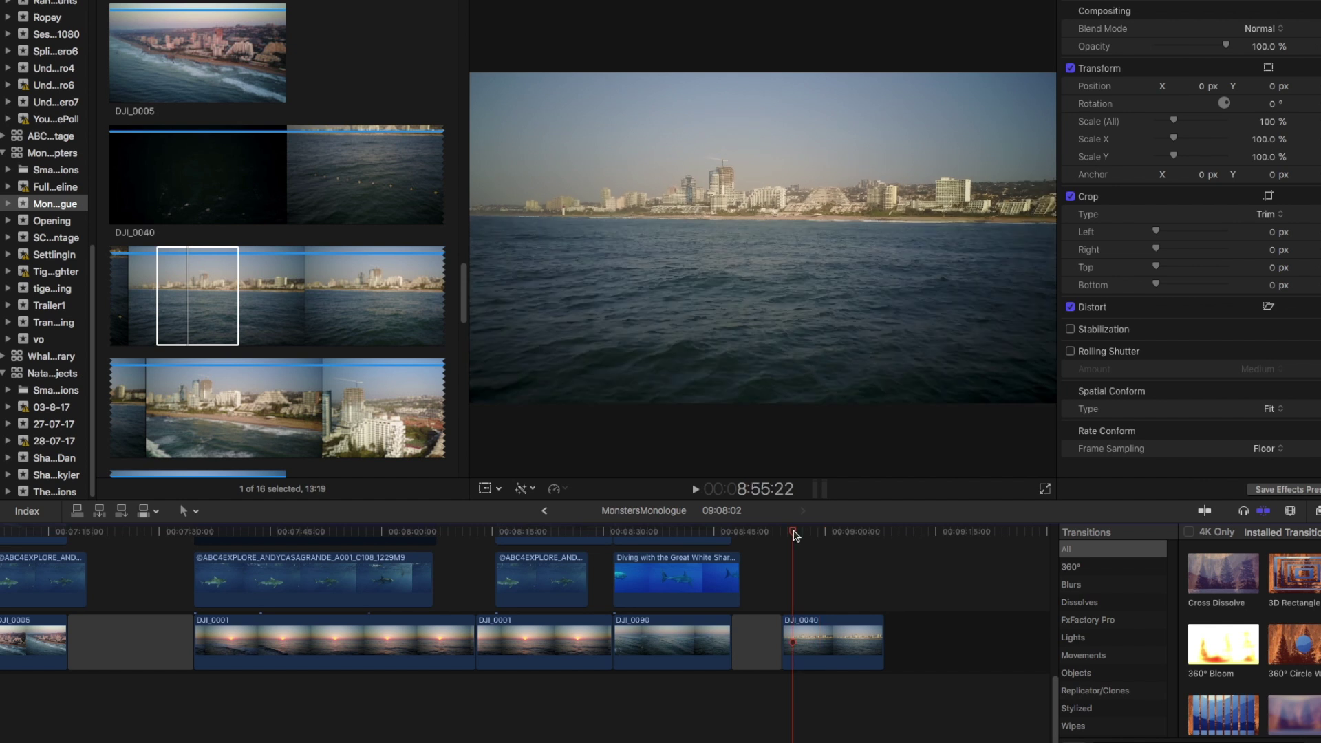
pyautogui.press('space')
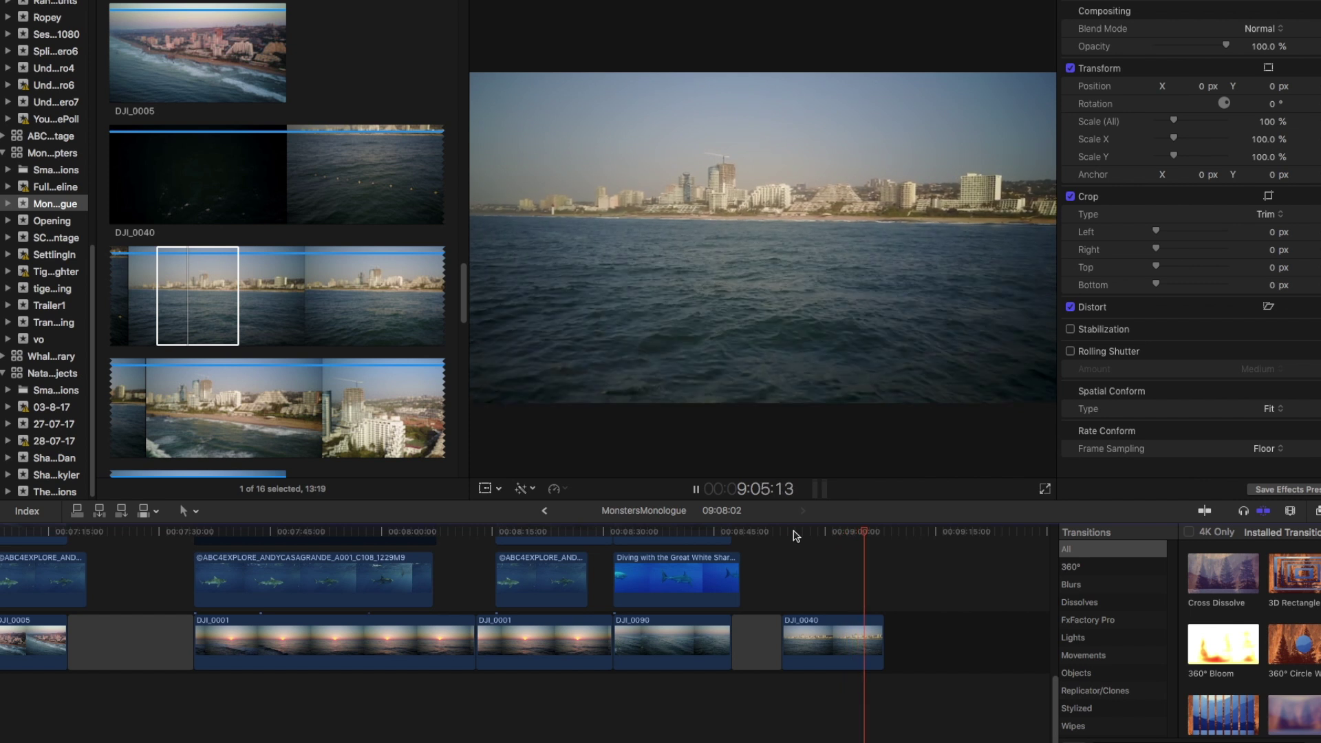
# Duplicate the DJI_0040 clip twice so it is stacked in three lanes.
pyautogui.click(833, 631)
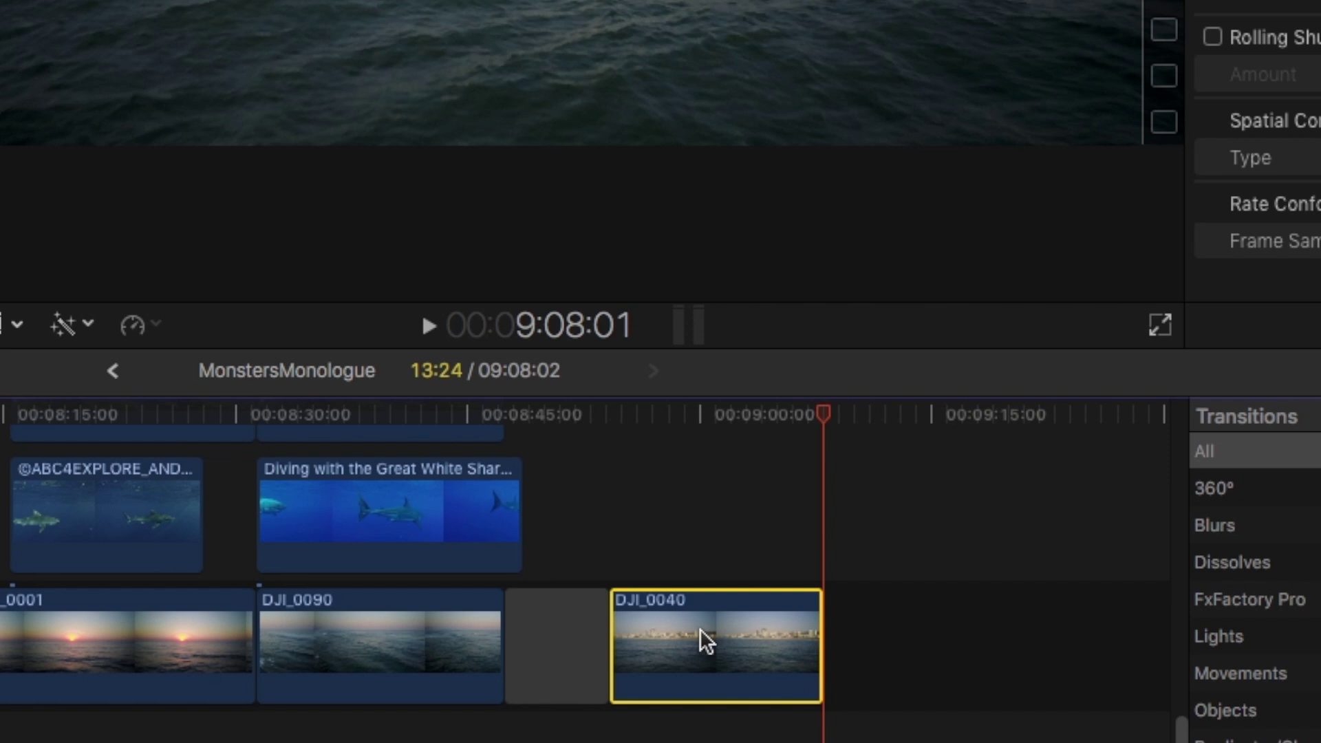
pyautogui.moveTo(700, 629); pyautogui.dragTo(689, 525)
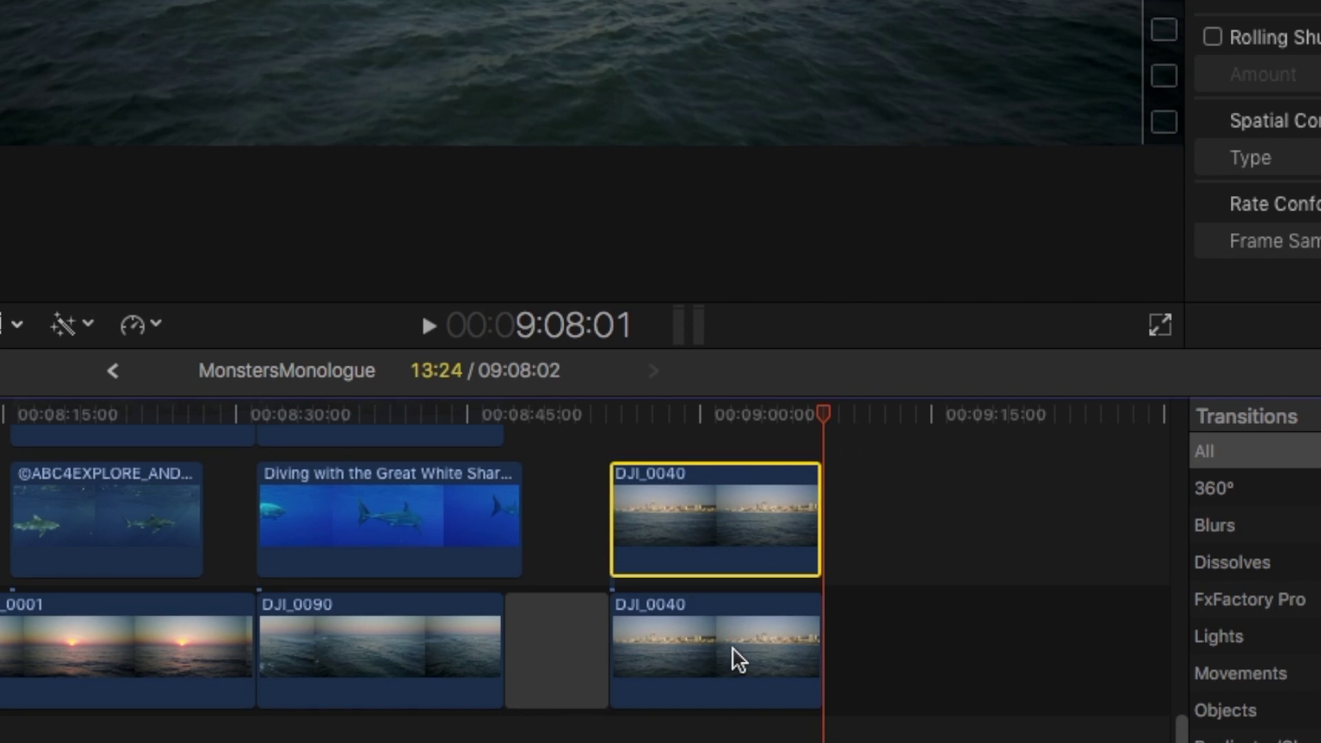
pyautogui.scroll(2, 732, 647)
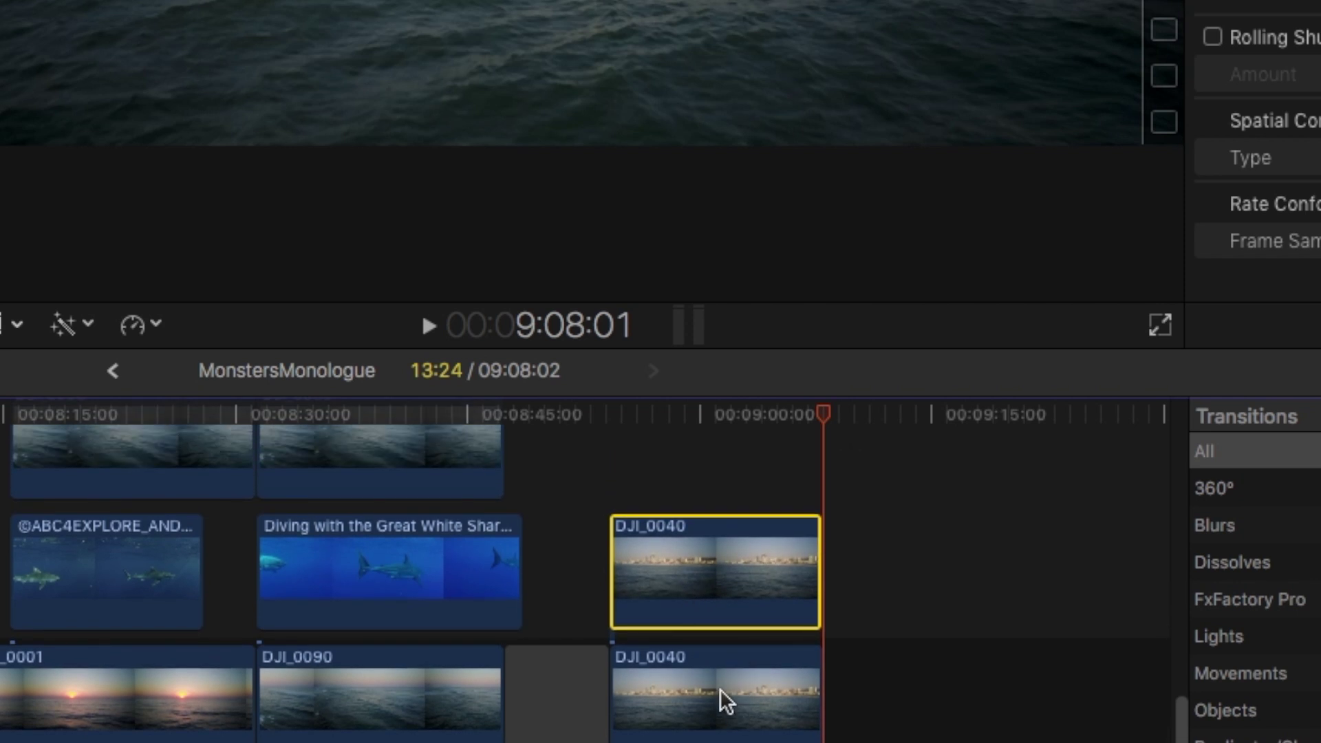
pyautogui.scroll(1, 720, 688)
pyautogui.click(718, 706)
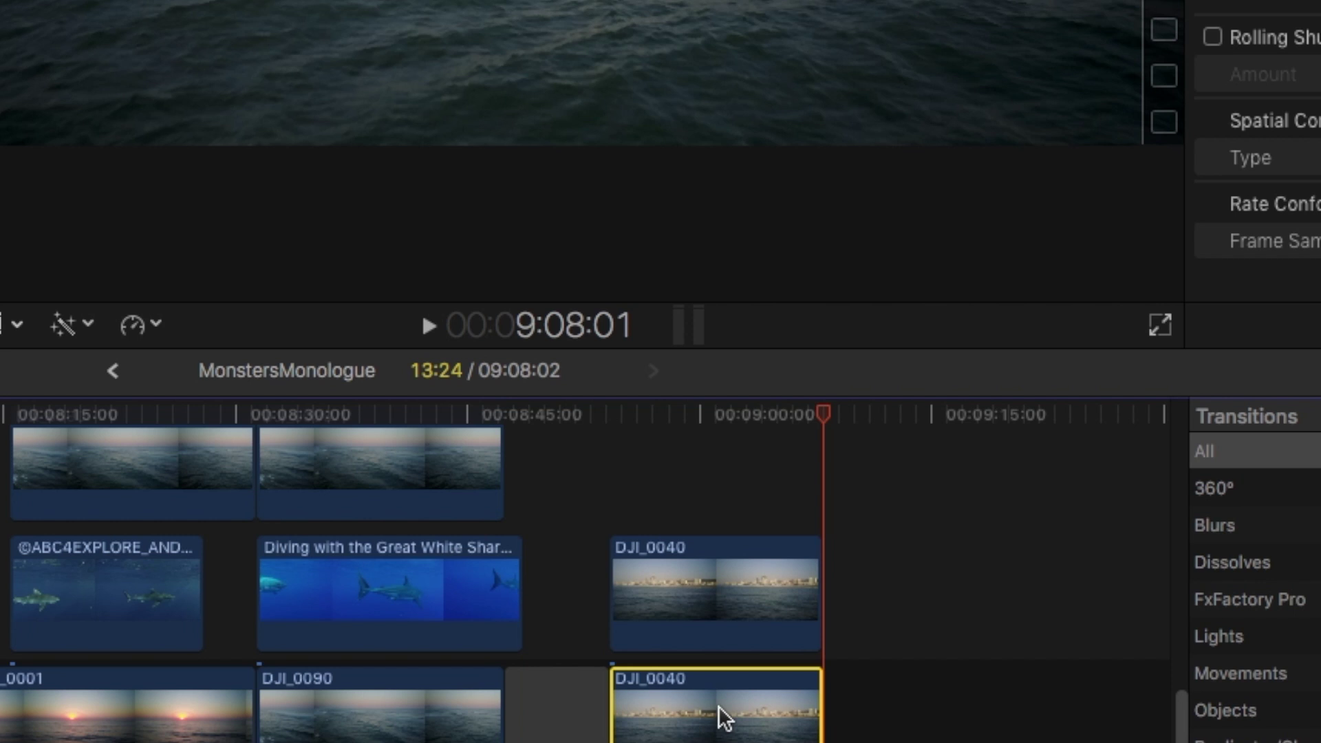
pyautogui.scroll(1, 689, 691)
pyautogui.click(672, 617)
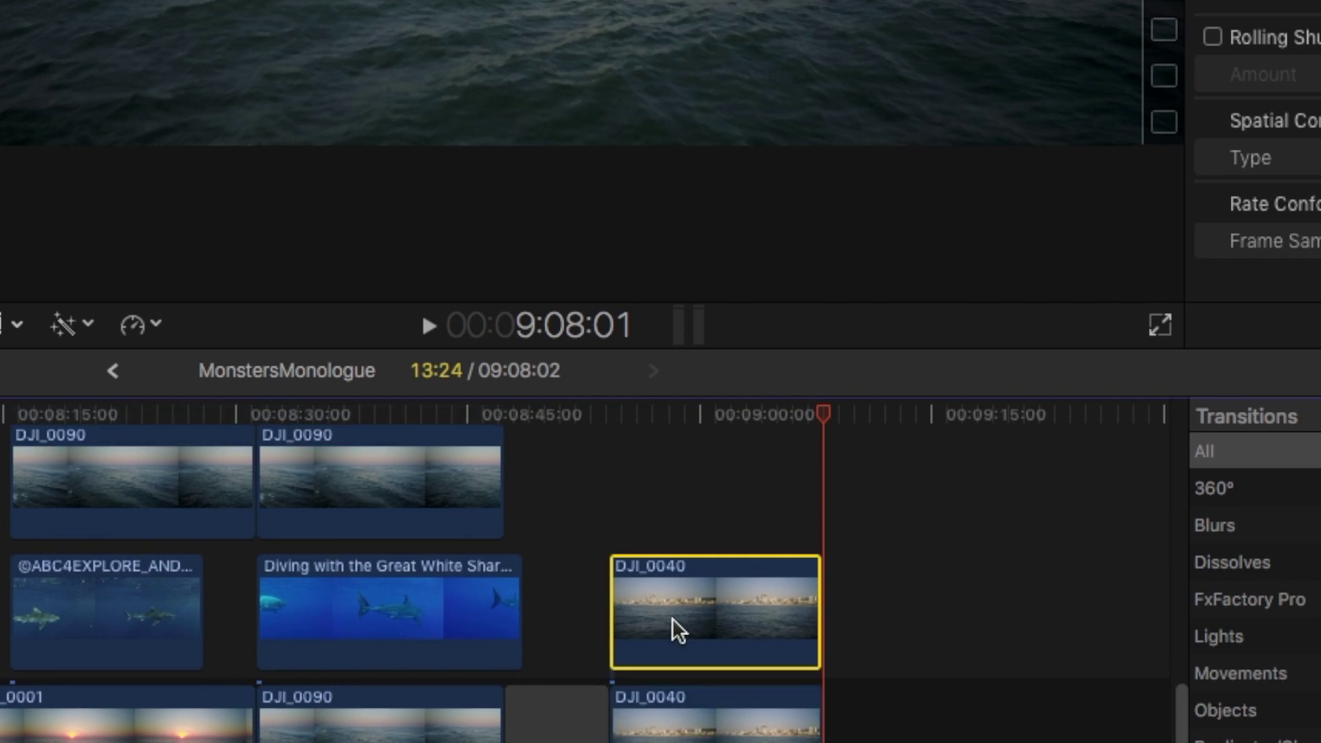
pyautogui.moveTo(670, 614); pyautogui.dragTo(659, 496)
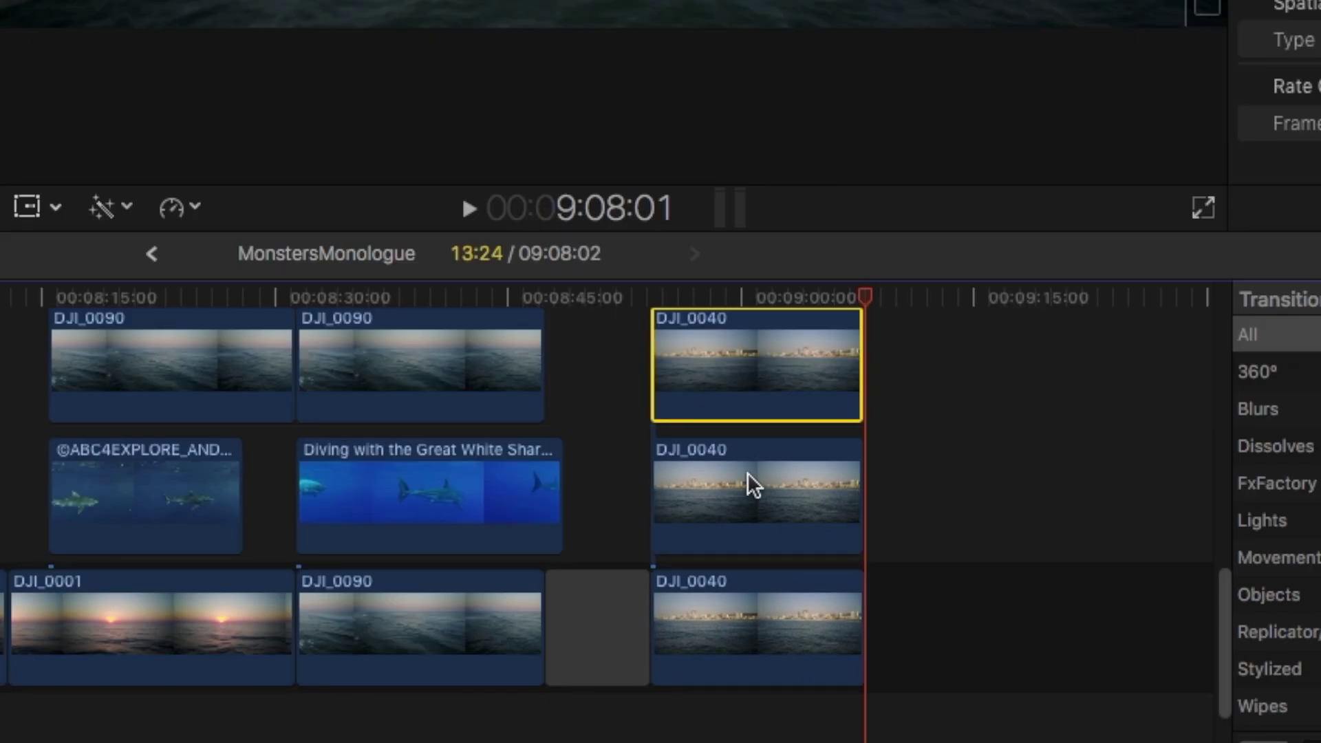
# Disable the middle and bottom DJI_0040 copies, then select the top copy.
pyautogui.moveTo(952, 637); pyautogui.dragTo(775, 488)
pyautogui.press('v')
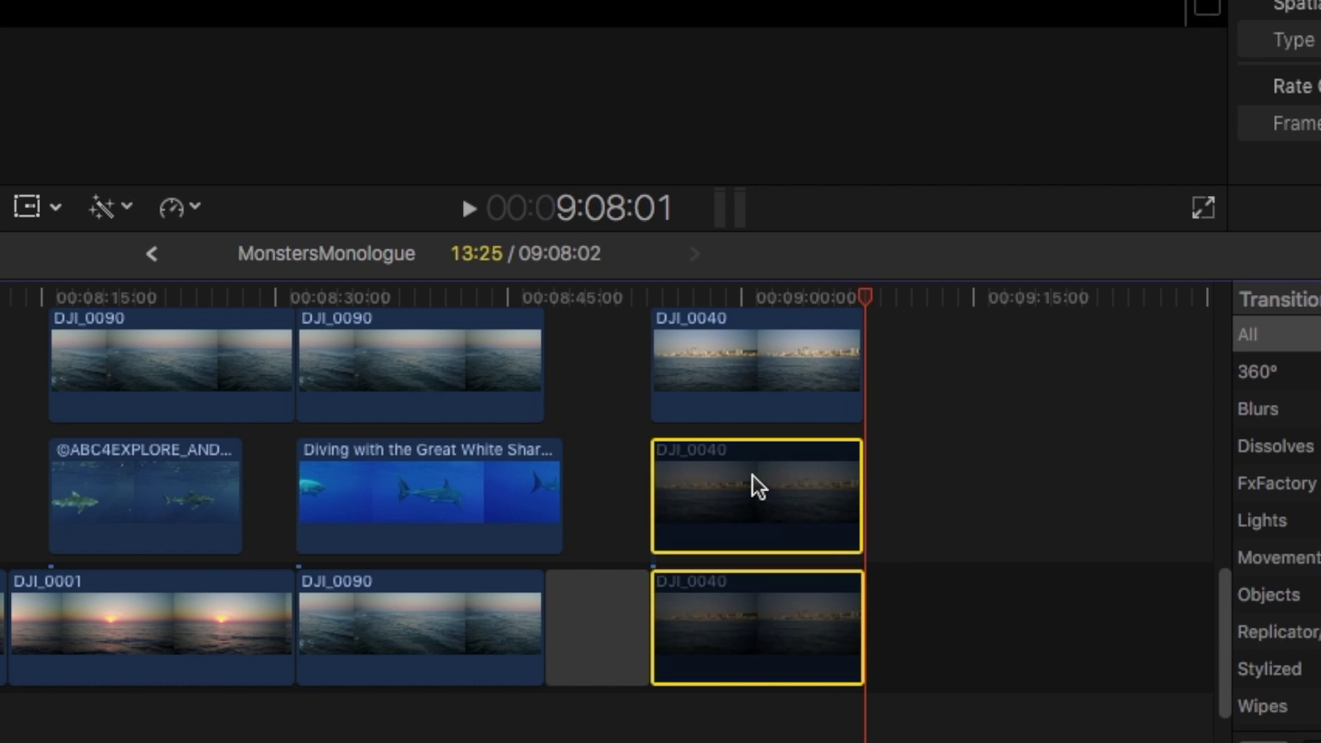
pyautogui.moveTo(666, 291); pyautogui.dragTo(684, 294)
pyautogui.click(713, 355)
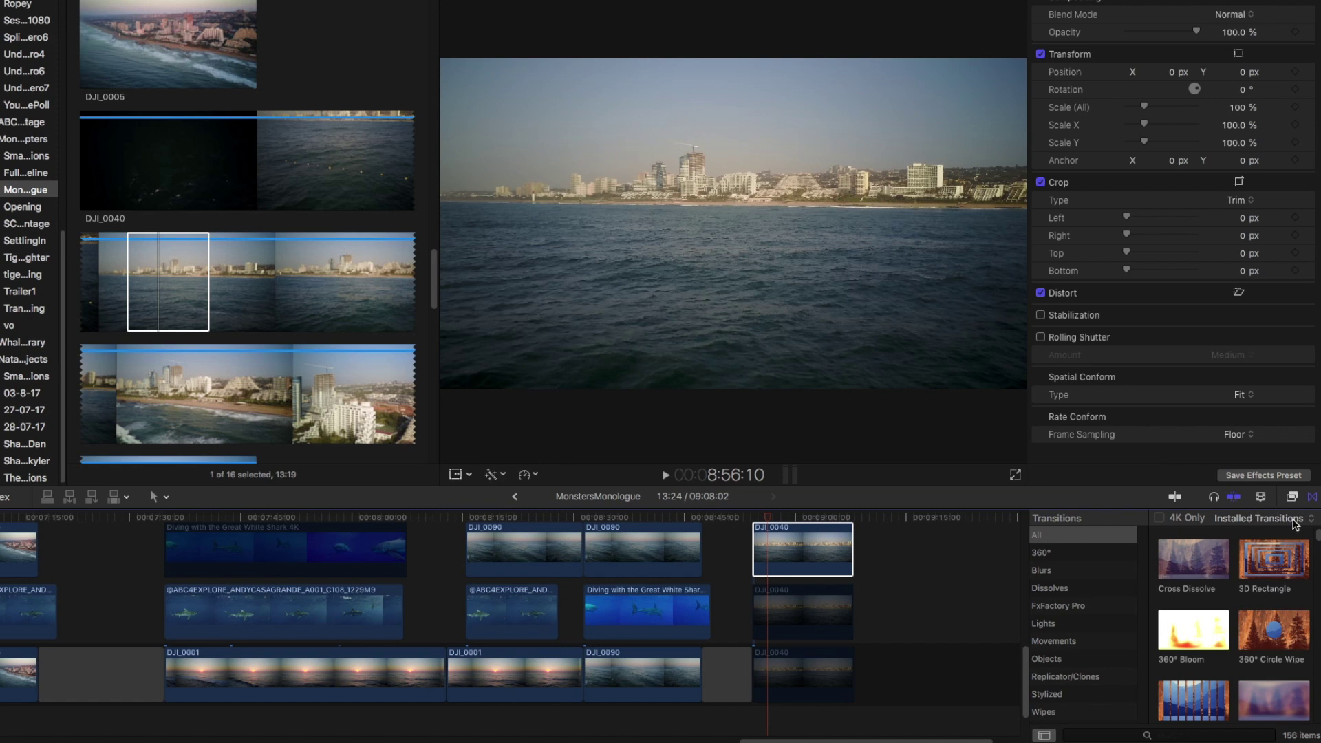
# Search the effects library for 'draw' and apply Draw Mask to the top DJI_0040 copy.
pyautogui.click(1297, 497)
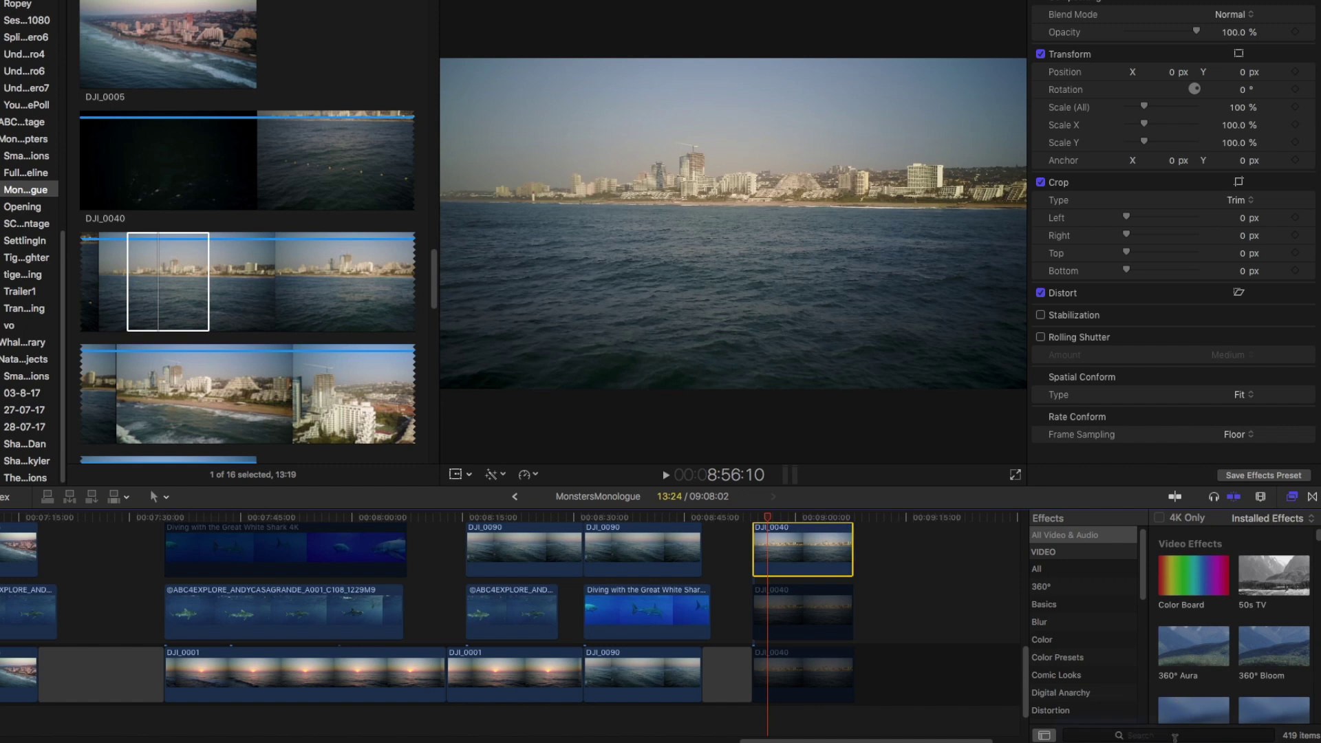
pyautogui.click(1175, 737)
pyautogui.write('draw')
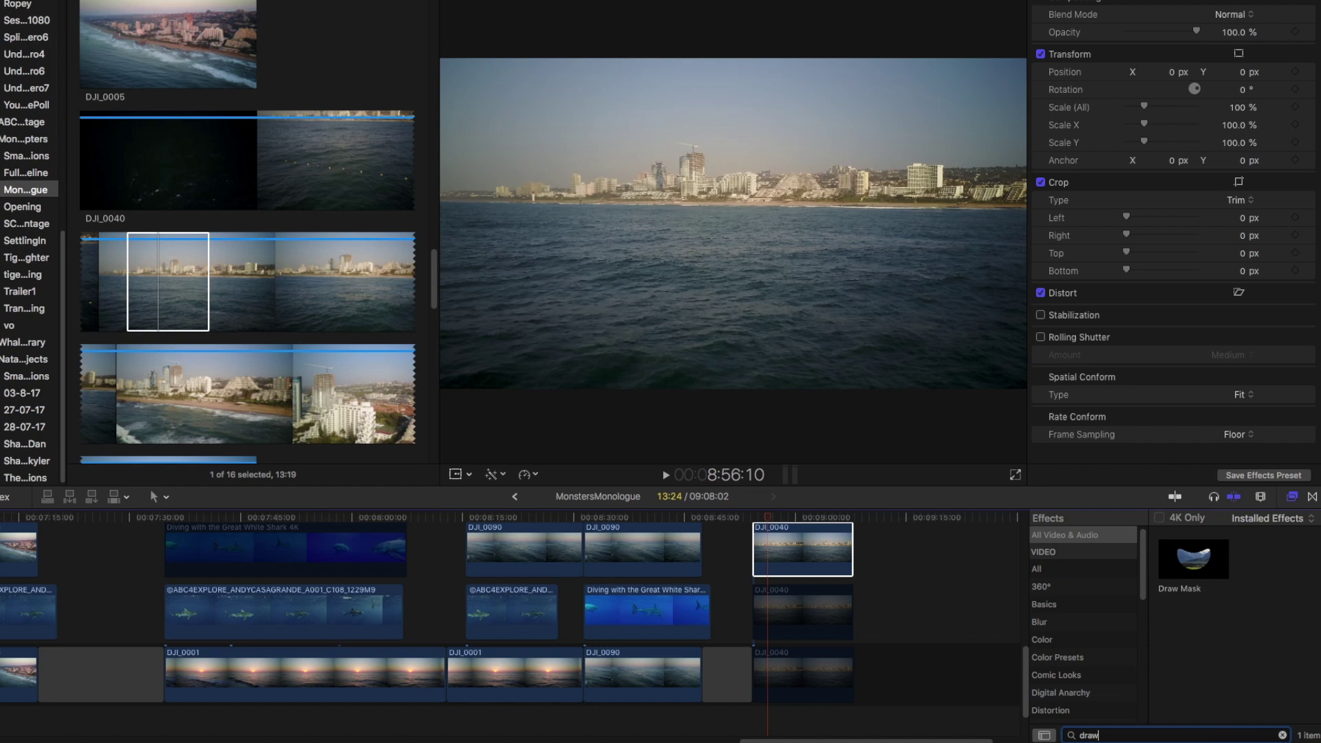
pyautogui.click(1201, 570)
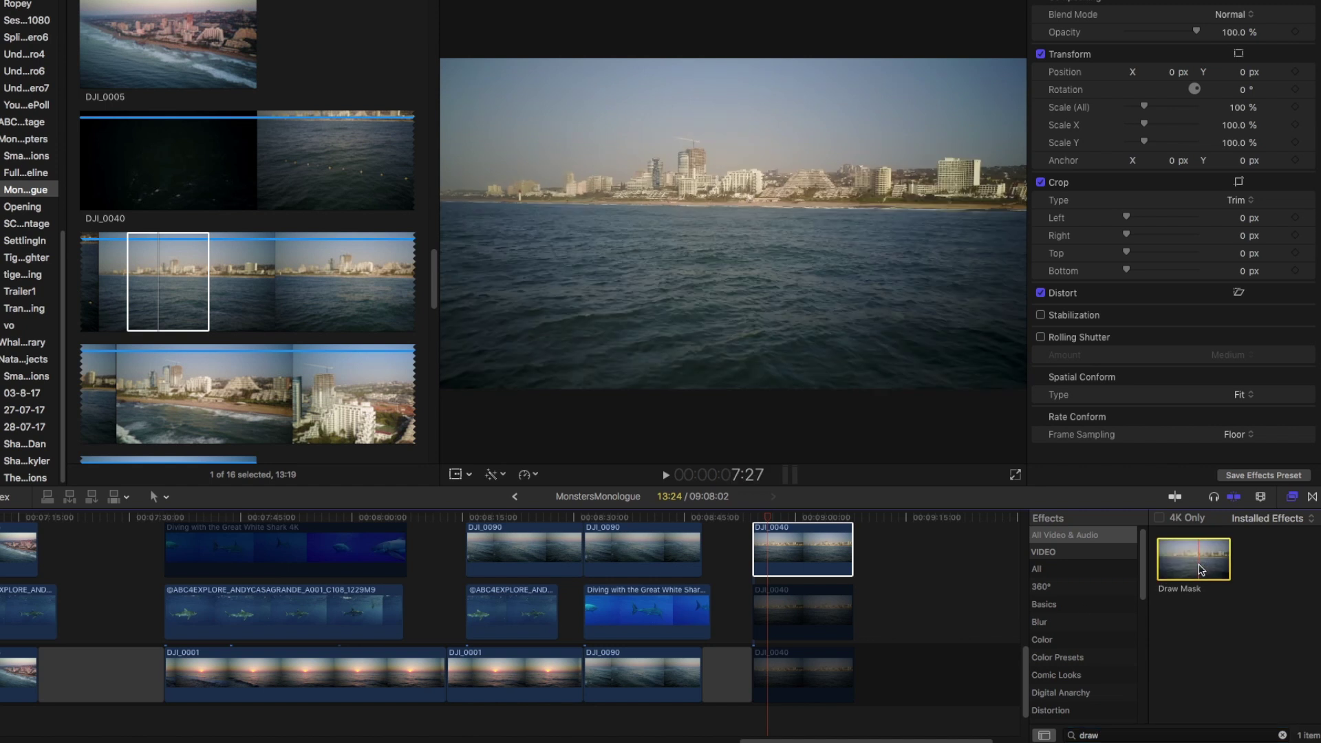
pyautogui.moveTo(1200, 570)
pyautogui.mouseDown()
pyautogui.moveTo(929, 575)
pyautogui.moveTo(812, 555)
pyautogui.moveTo(809, 569)
pyautogui.mouseUp()
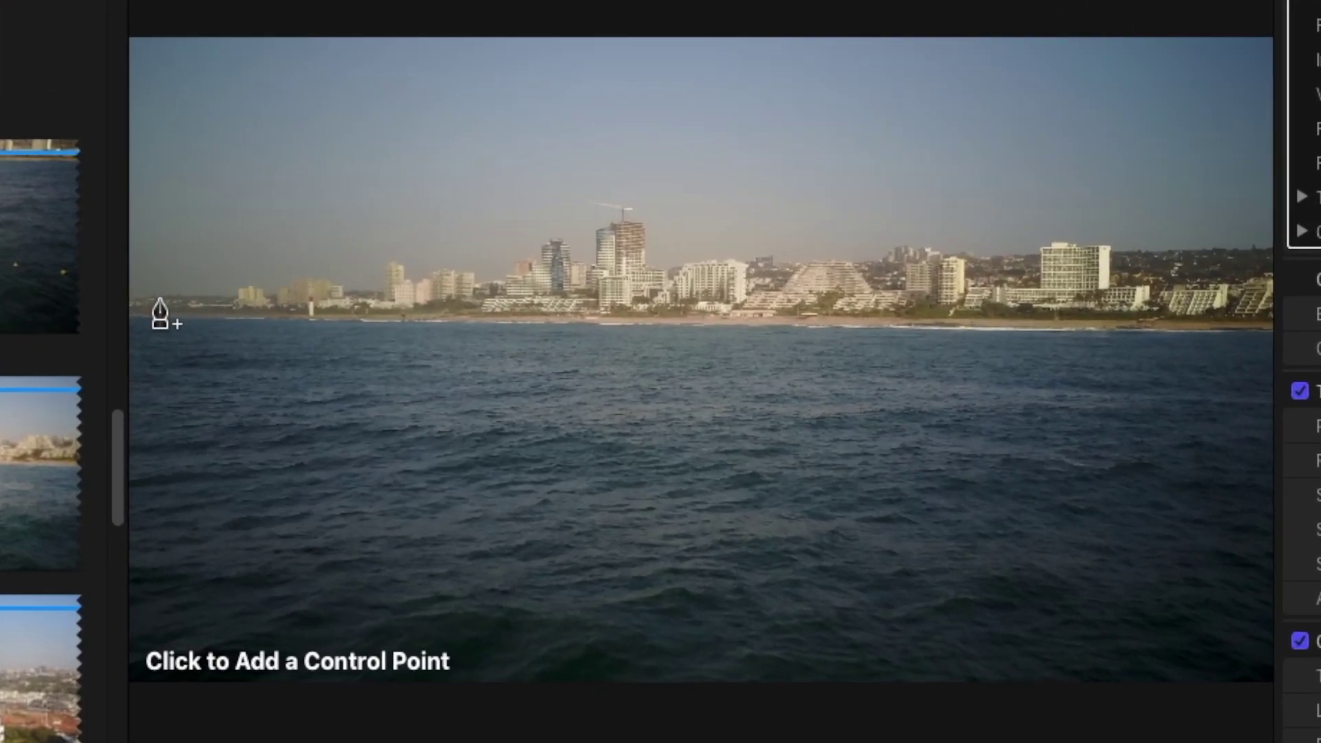
# Start the Draw Mask at the left shoreline and trace the low rooftops.
pyautogui.click(134, 299)
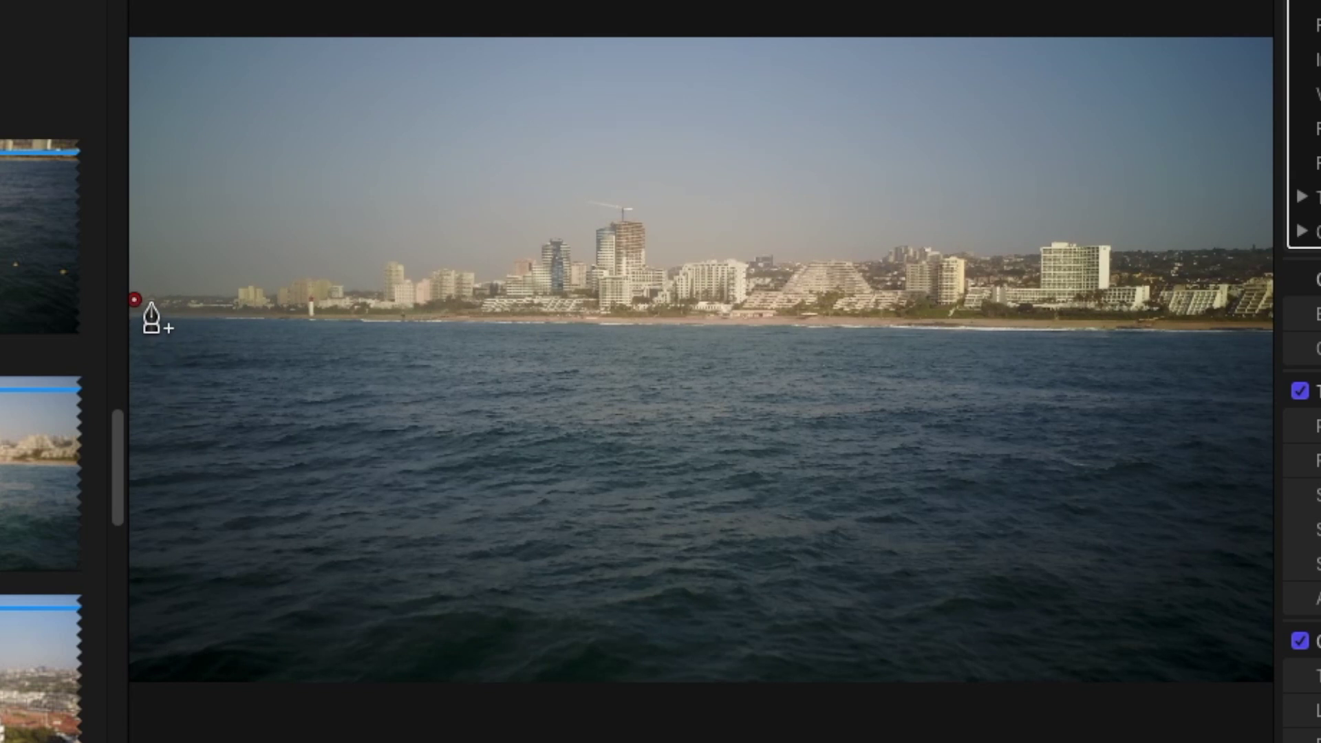
pyautogui.click(234, 298)
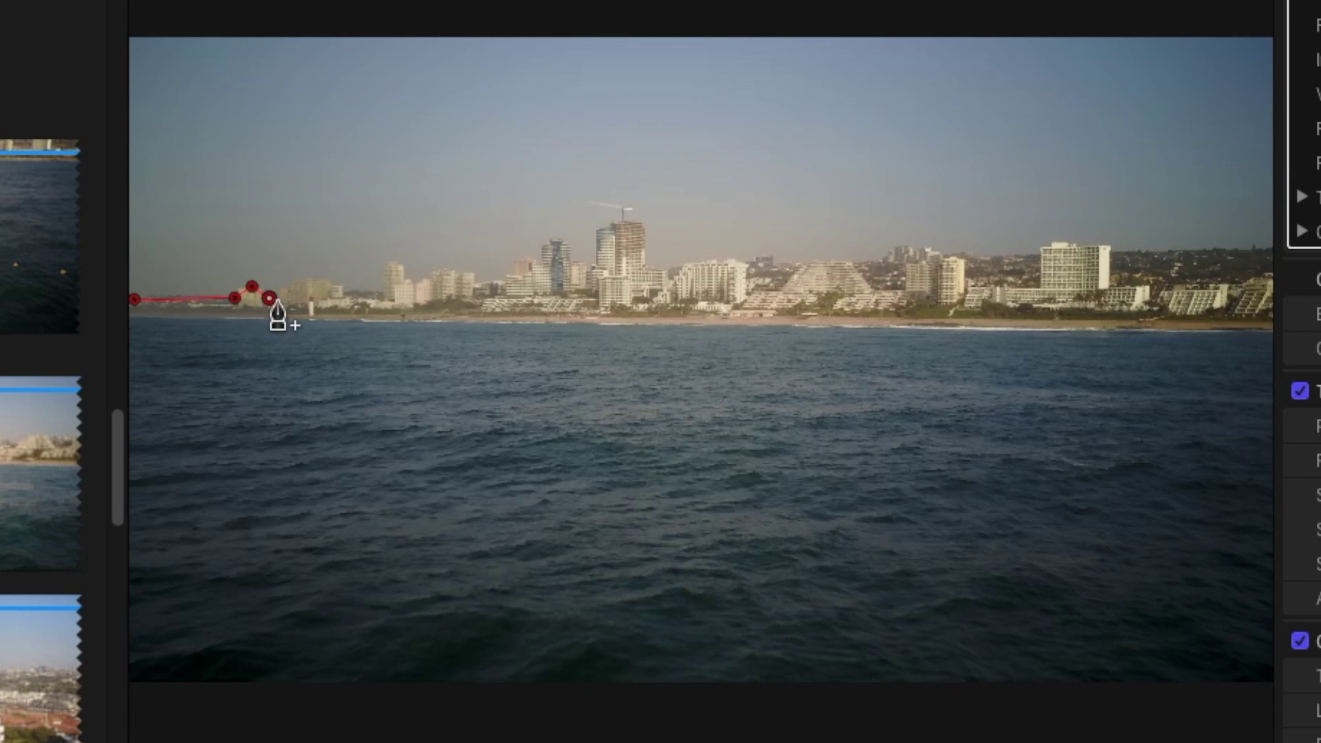
pyautogui.click(296, 281)
pyautogui.click(331, 283)
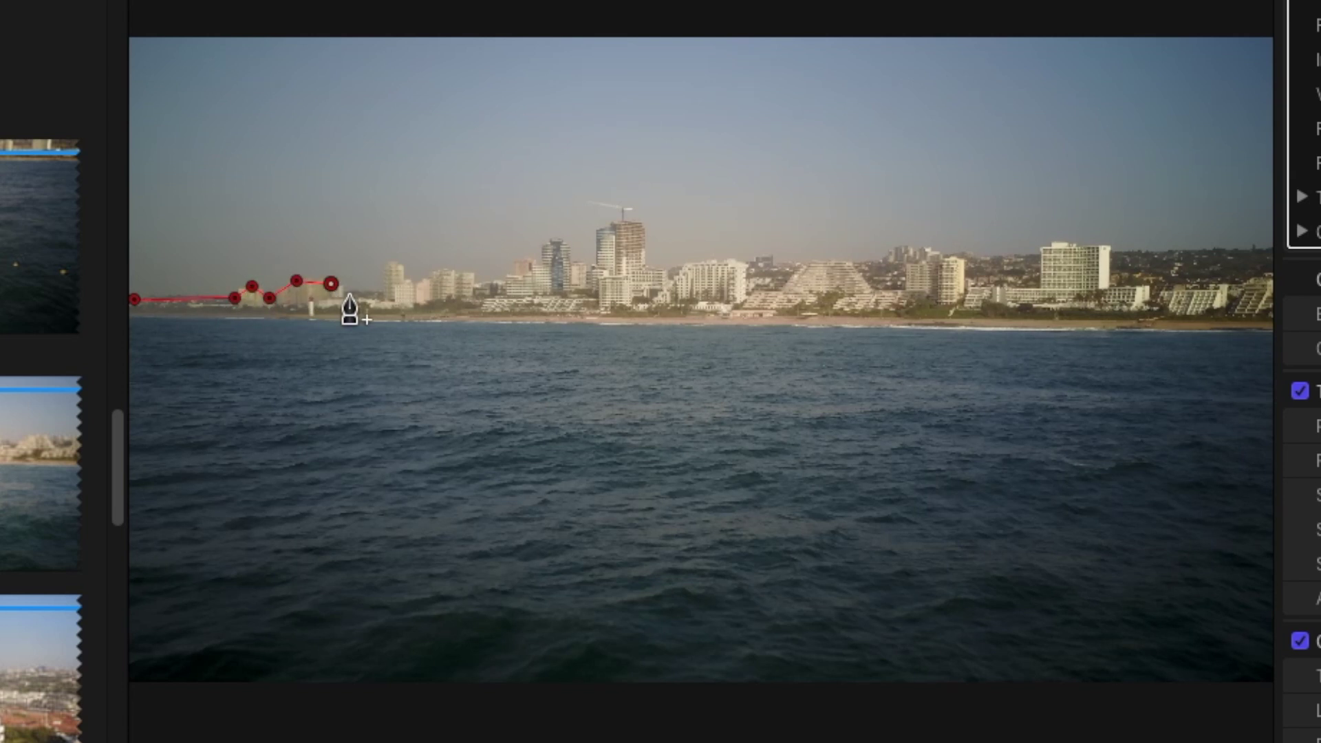
pyautogui.click(359, 292)
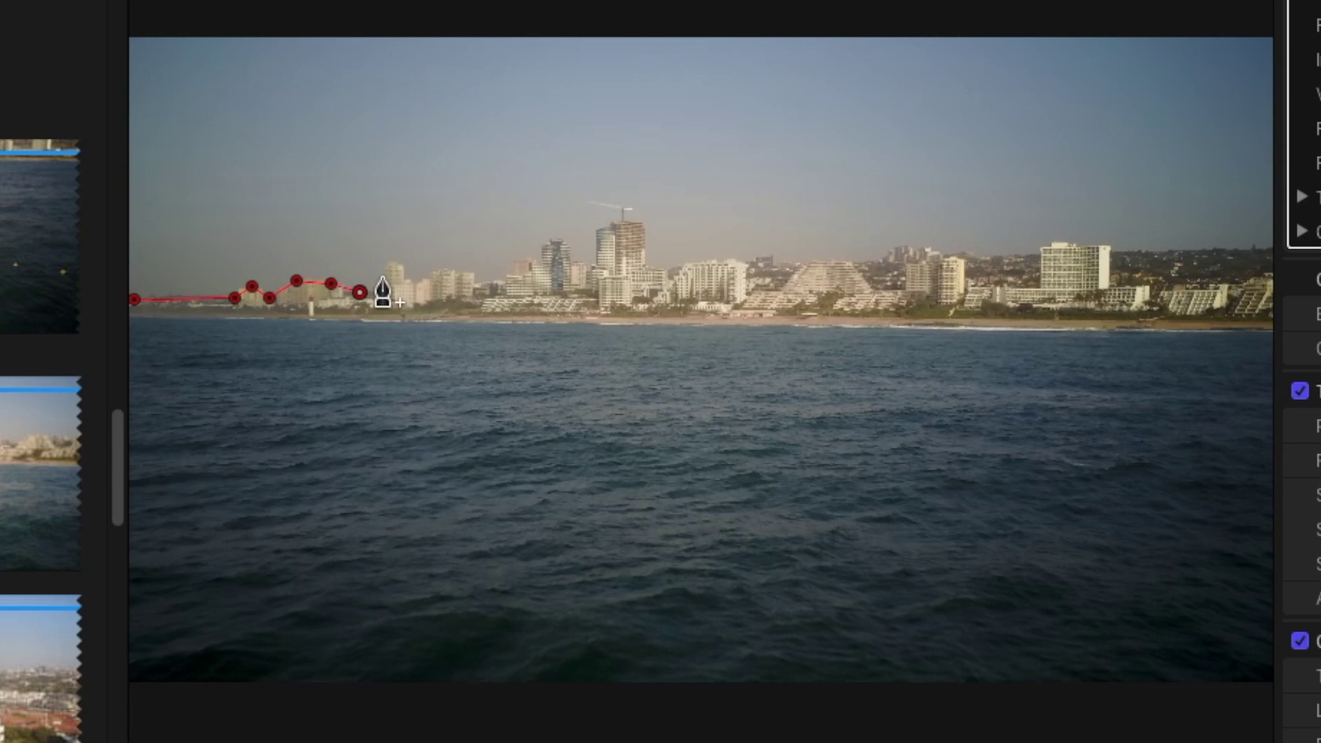
pyautogui.click(385, 297)
pyautogui.click(386, 262)
pyautogui.click(408, 276)
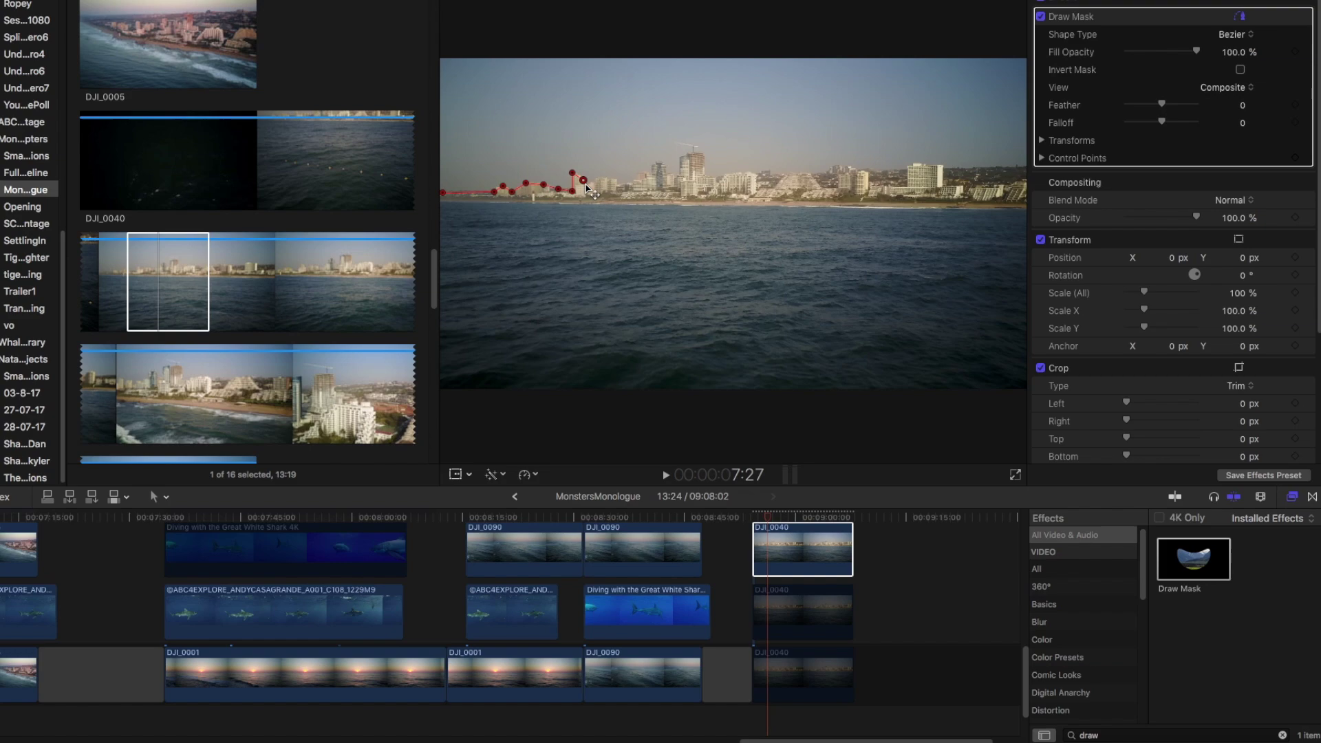
# Trace the mask points across the tall central buildings.
pyautogui.click(591, 184)
pyautogui.click(623, 185)
pyautogui.click(646, 172)
pyautogui.click(664, 169)
pyautogui.click(681, 158)
pyautogui.click(700, 154)
pyautogui.click(711, 180)
pyautogui.click(764, 173)
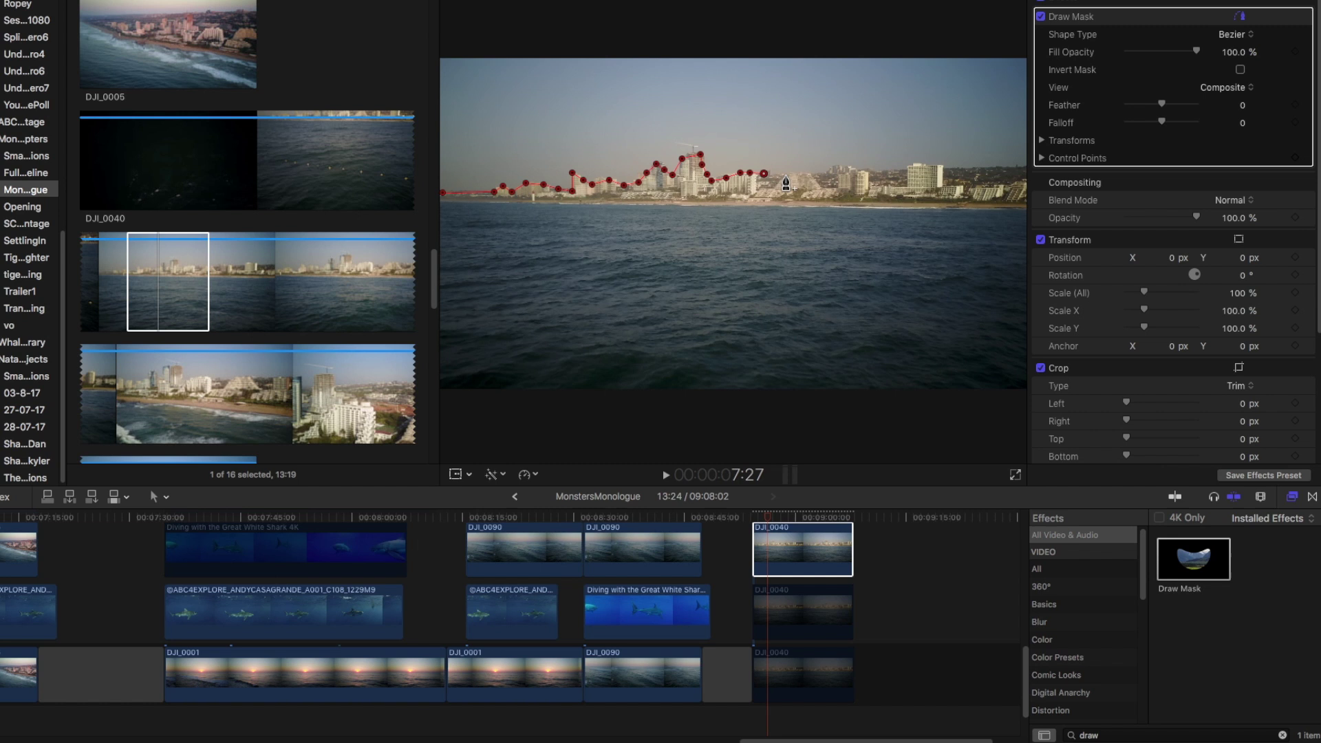
# Extend the mask along the right-hand skyline to the frame's right edge.
pyautogui.click(777, 174)
pyautogui.click(810, 173)
pyautogui.click(825, 172)
pyautogui.click(856, 168)
pyautogui.click(879, 172)
pyautogui.click(904, 170)
pyautogui.click(944, 164)
pyautogui.click(986, 168)
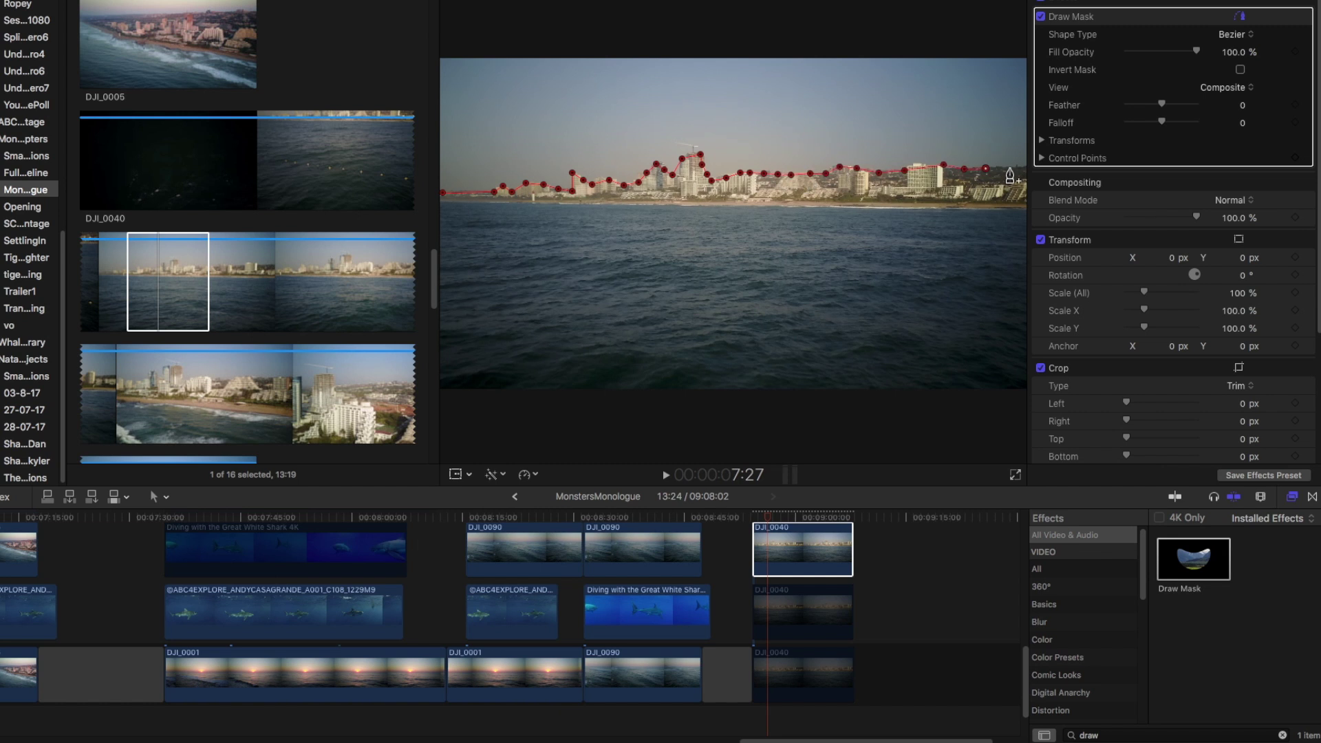
pyautogui.click(1010, 168)
pyautogui.click(1022, 167)
# At 12.5% viewer zoom, add mask points beyond the bottom corners and close the shape.
pyautogui.click(964, 2)
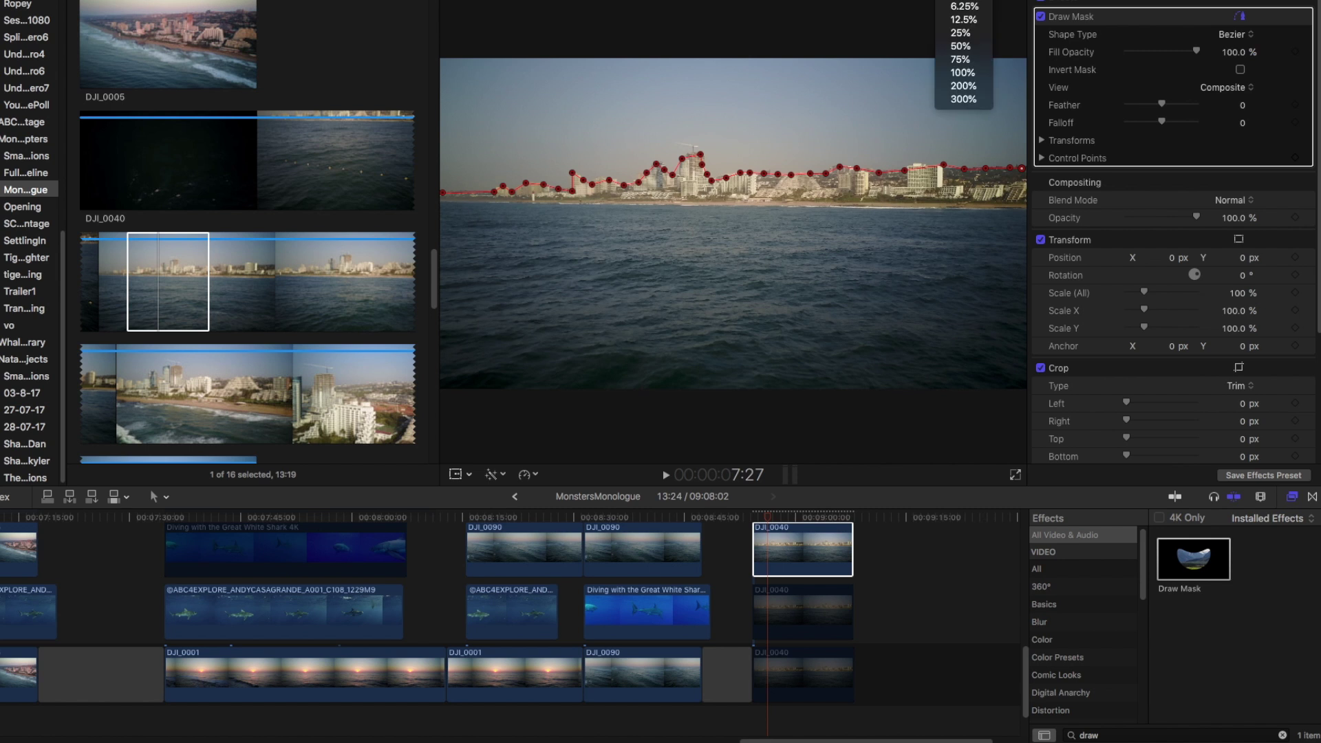
pyautogui.click(964, 19)
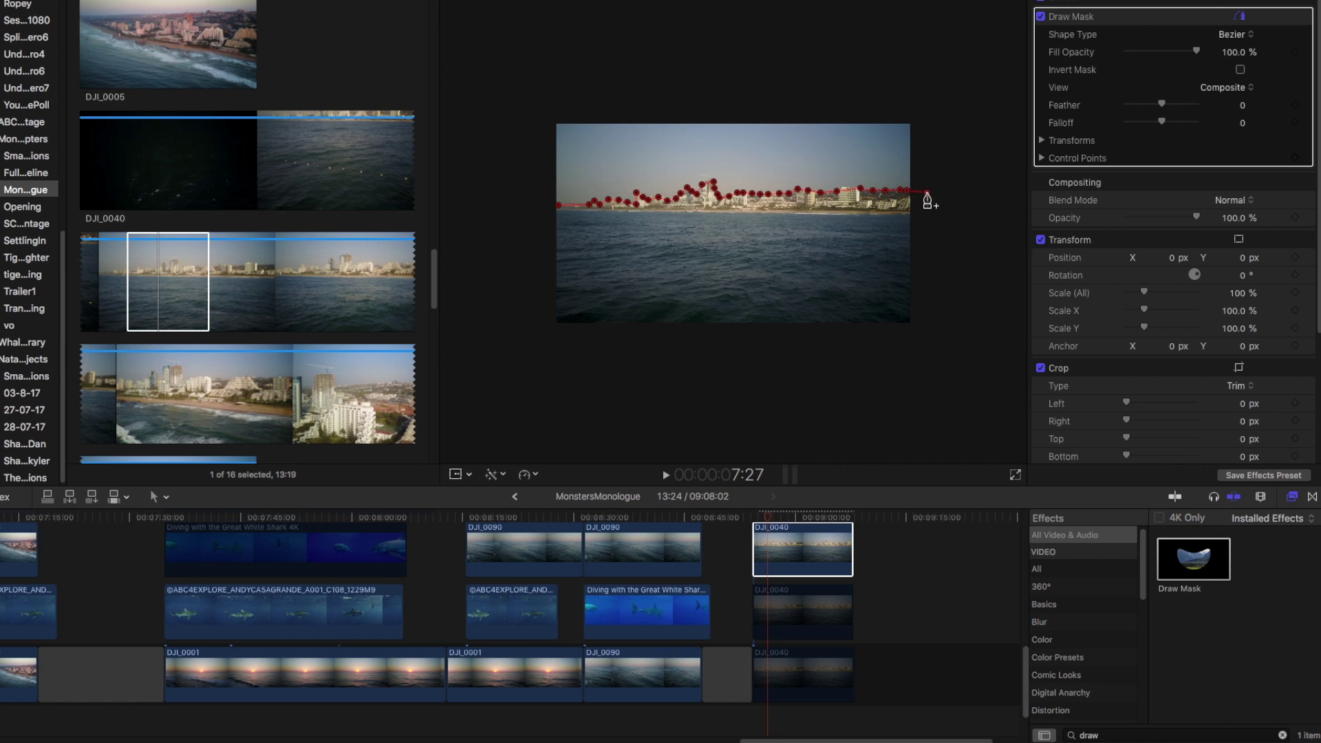
pyautogui.click(927, 193)
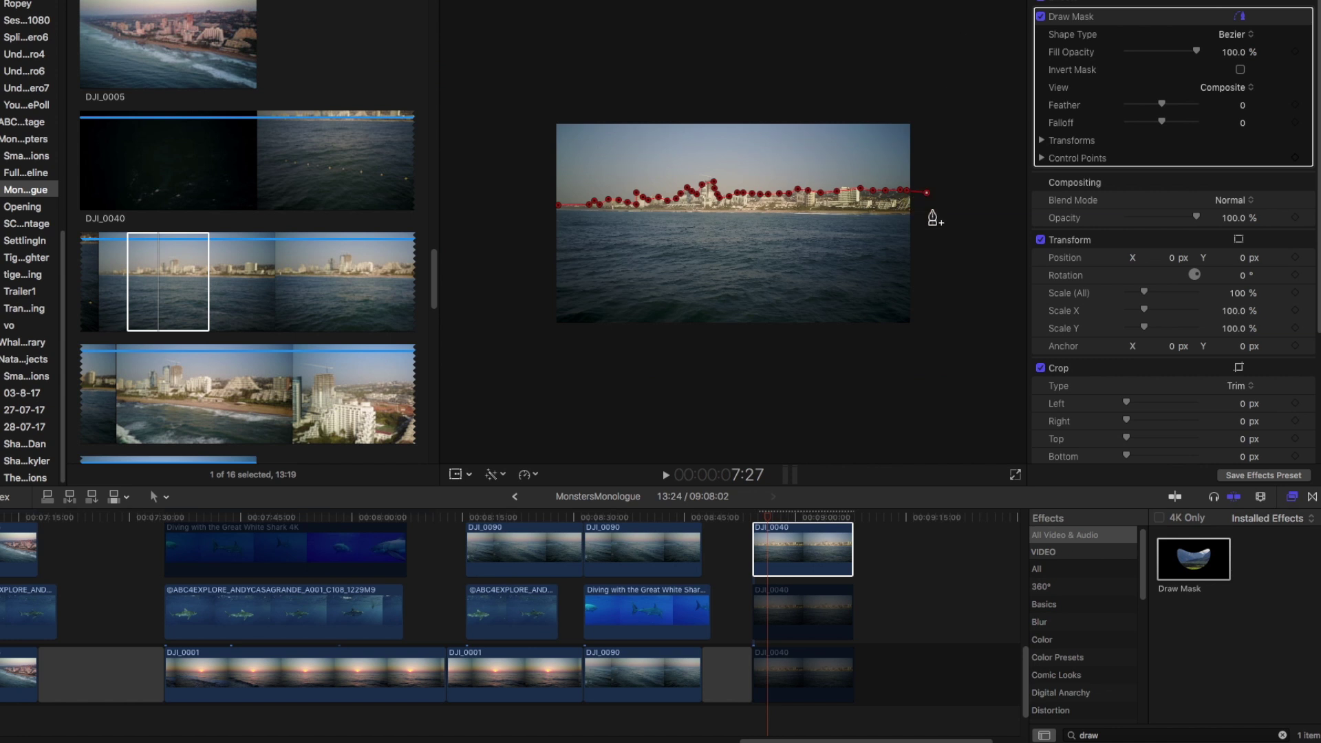
pyautogui.click(942, 353)
pyautogui.click(532, 355)
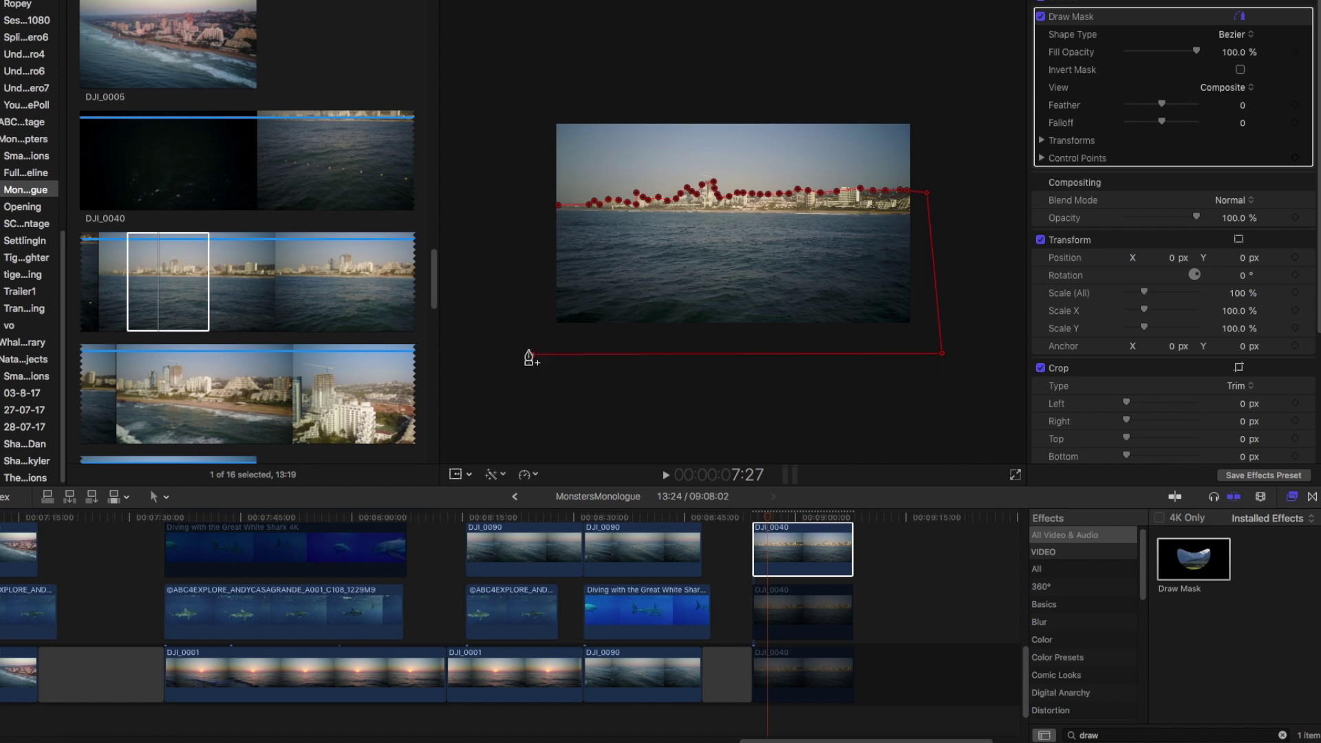
pyautogui.click(523, 209)
pyautogui.click(560, 210)
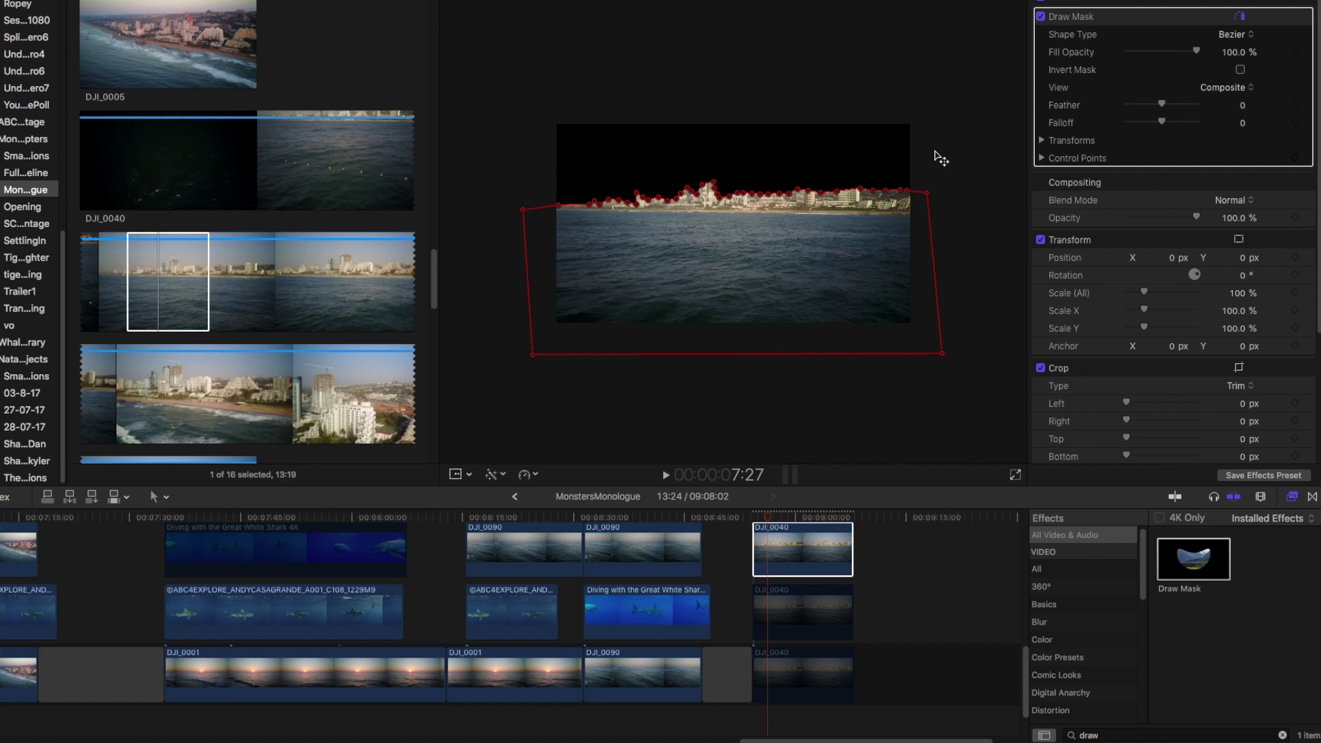
# Re-enable the lower DJI_0040 copy by undoing its disable.
pyautogui.click(829, 595)
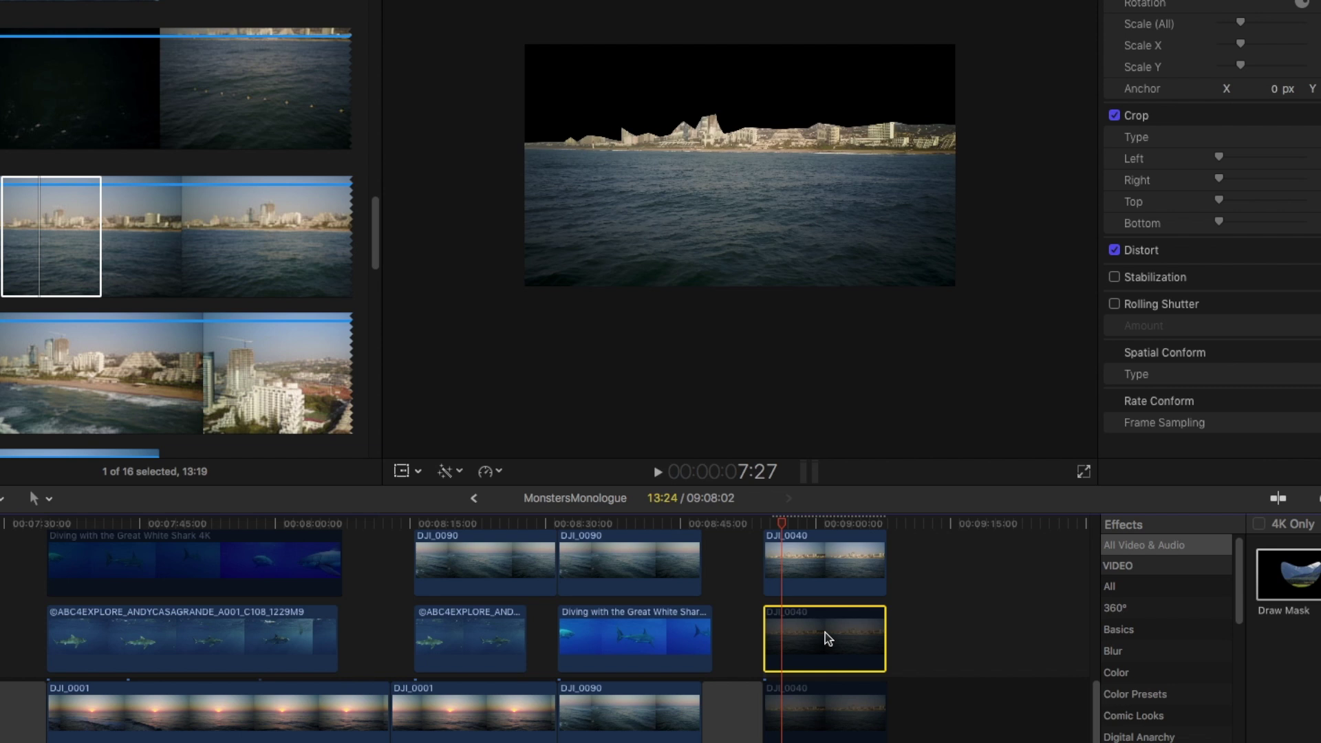
pyautogui.press('super+z')
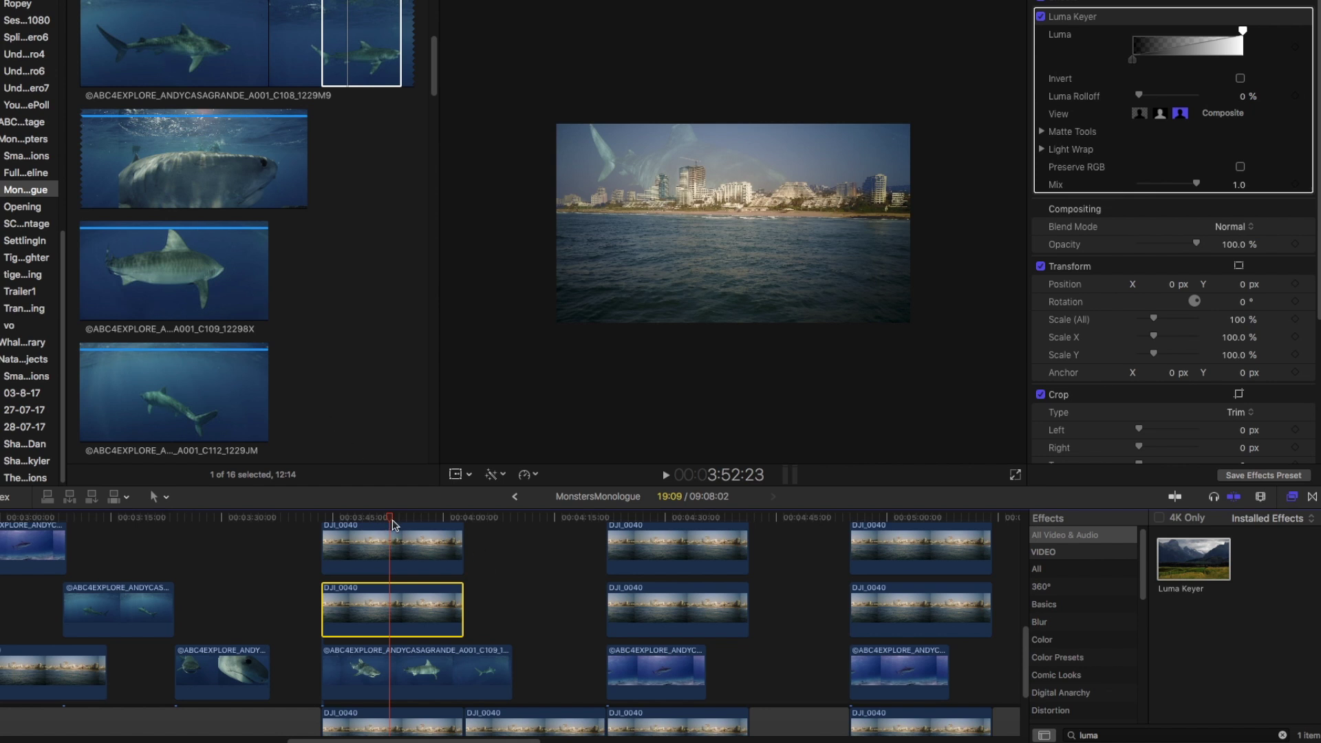
# After previewing the earlier example, enable the top DJI_0040 copy above the shark clip.
pyautogui.moveTo(394, 524); pyautogui.dragTo(412, 526)
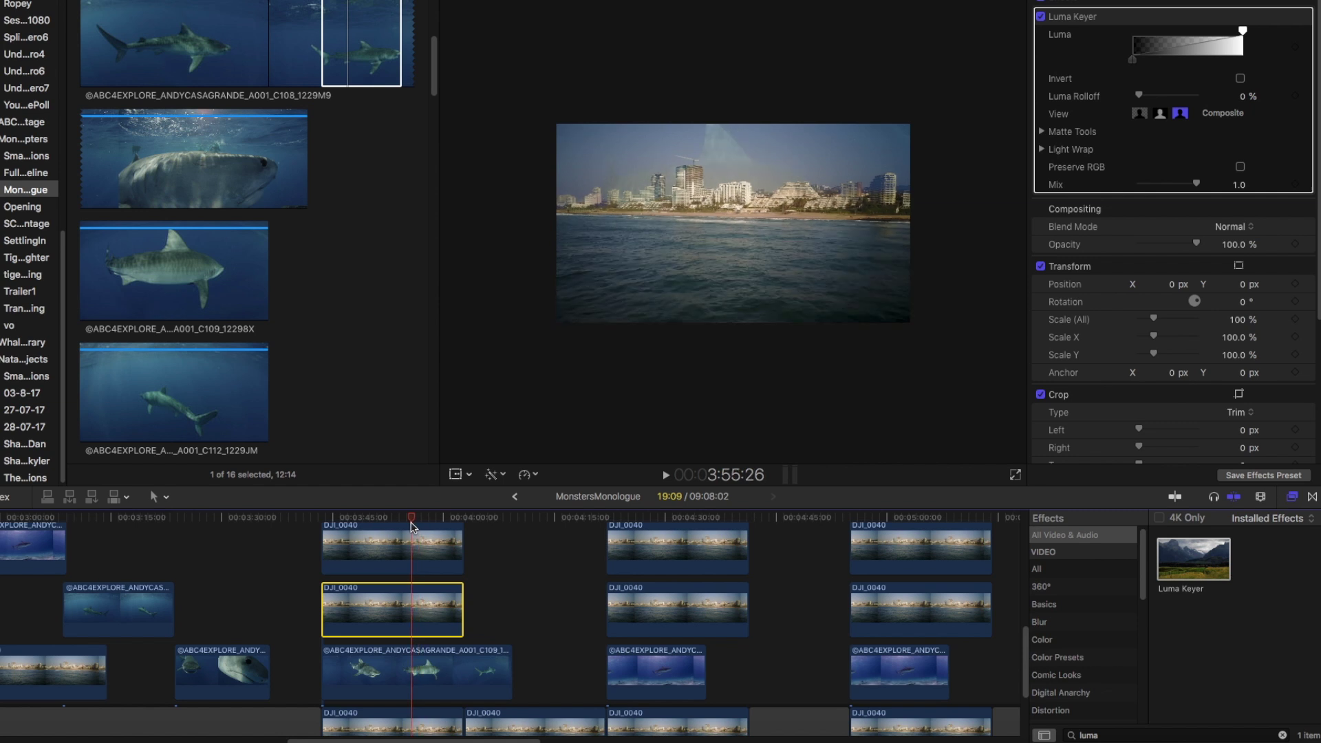
pyautogui.moveTo(1246, 532)
pyautogui.mouseDown()
pyautogui.moveTo(622, 231)
pyautogui.moveTo(638, 437)
pyautogui.moveTo(774, 591)
pyautogui.moveTo(780, 625)
pyautogui.moveTo(790, 593)
pyautogui.mouseUp()
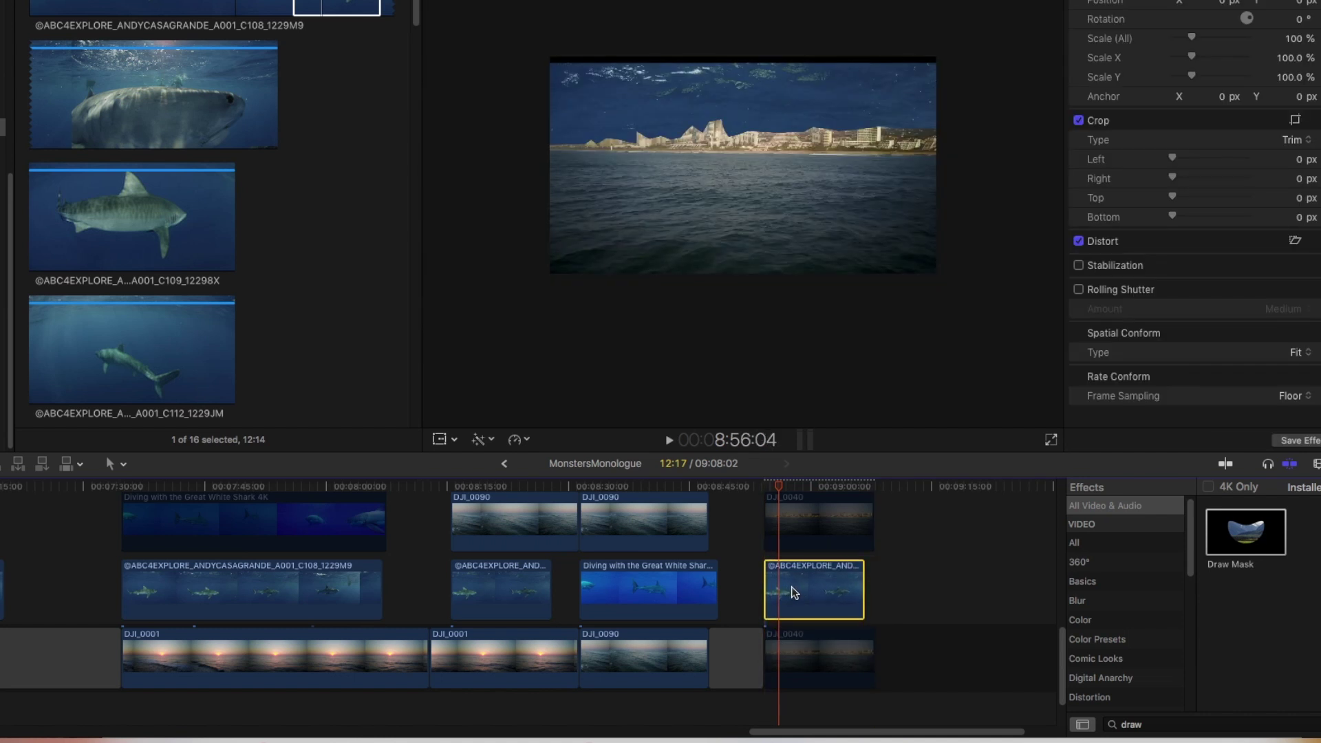
pyautogui.click(801, 517)
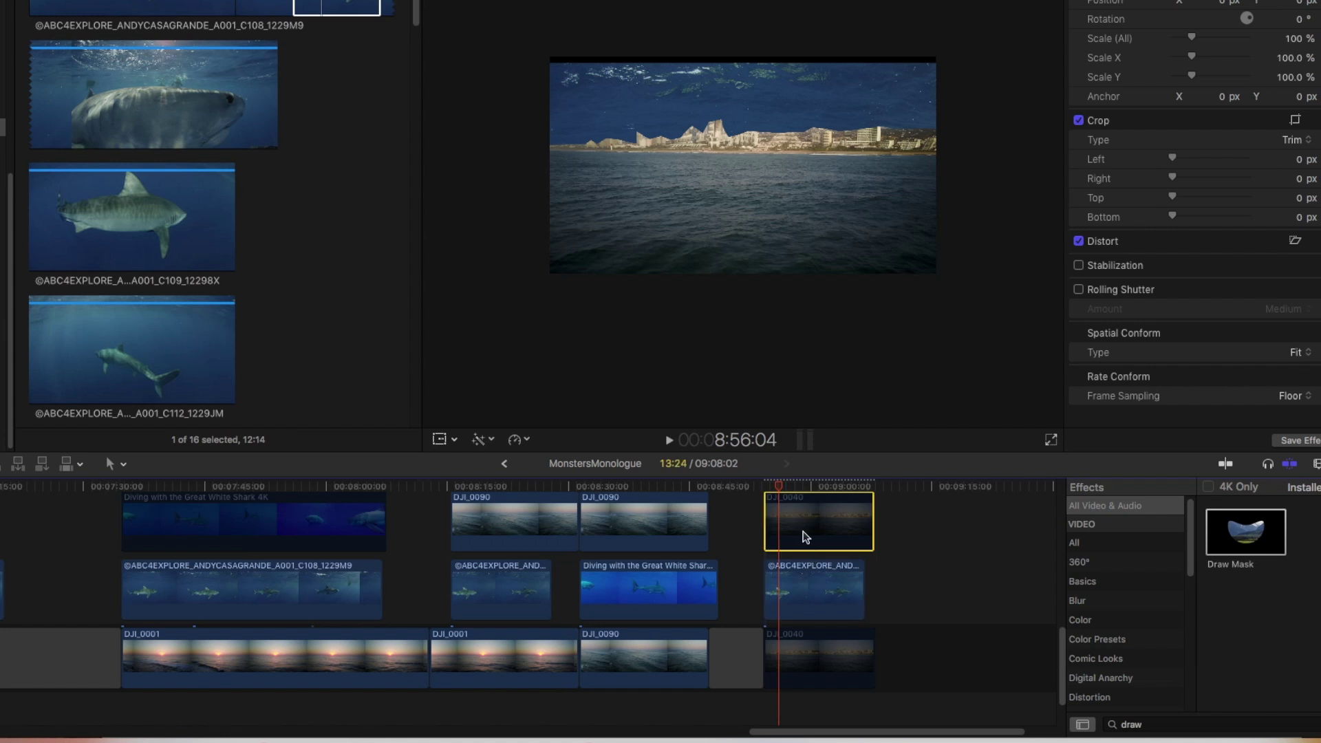
pyautogui.scroll(2, 805, 536)
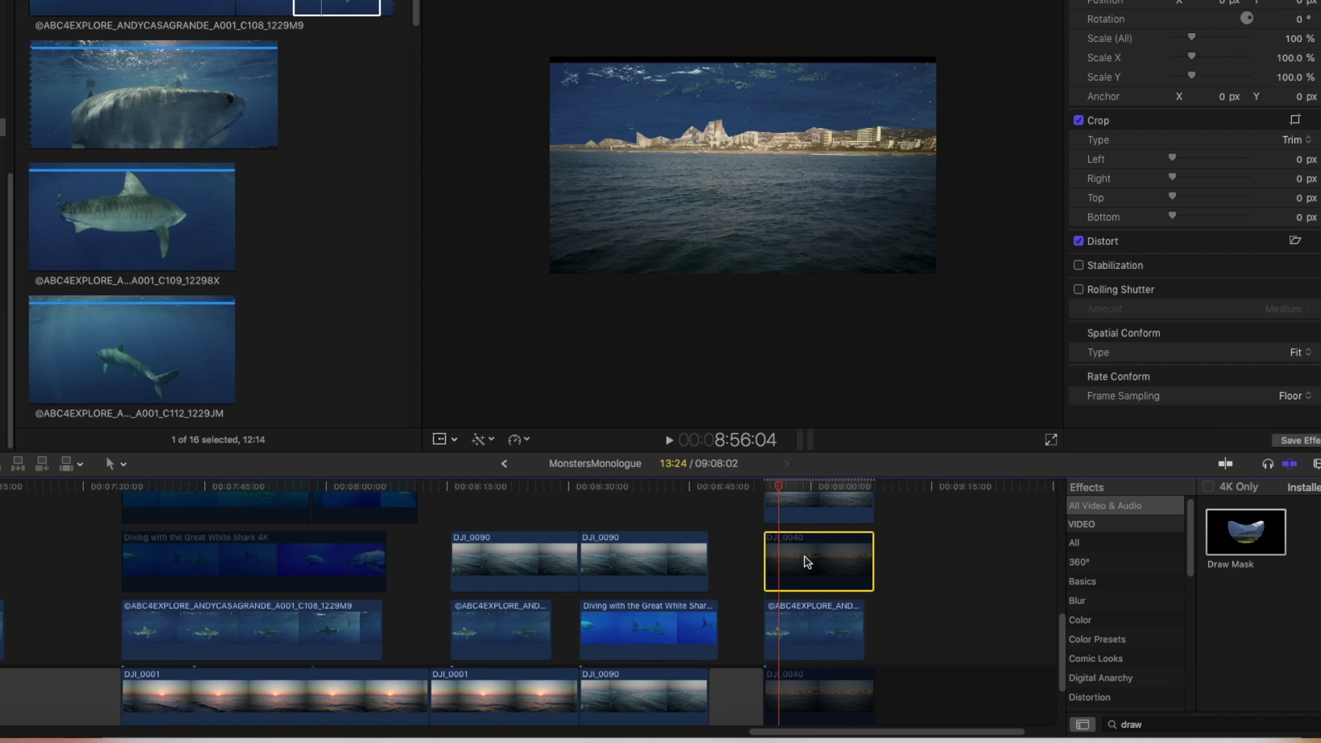
pyautogui.press('v')
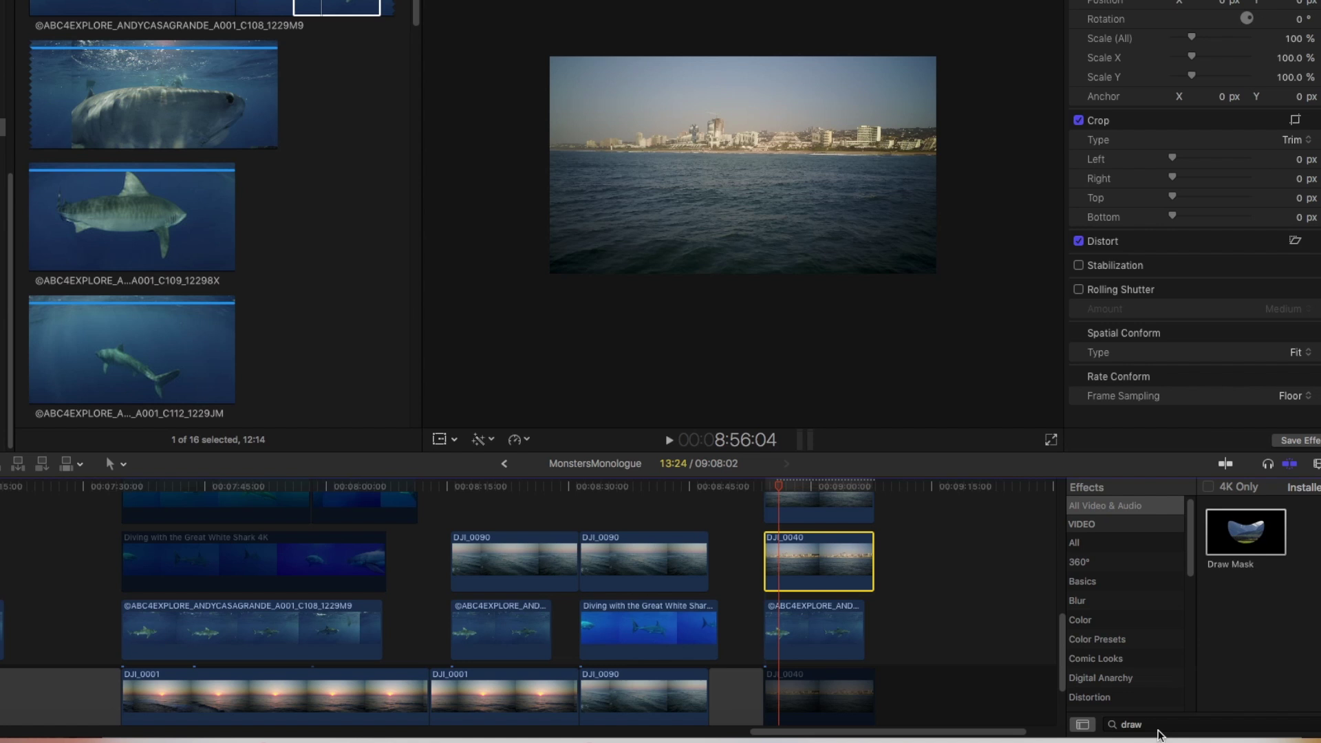
# Search the effects for 'luma' and apply Luma Keyer to the top DJI_0040 clip.
pyautogui.doubleClick(1158, 724)
pyautogui.write('luma')
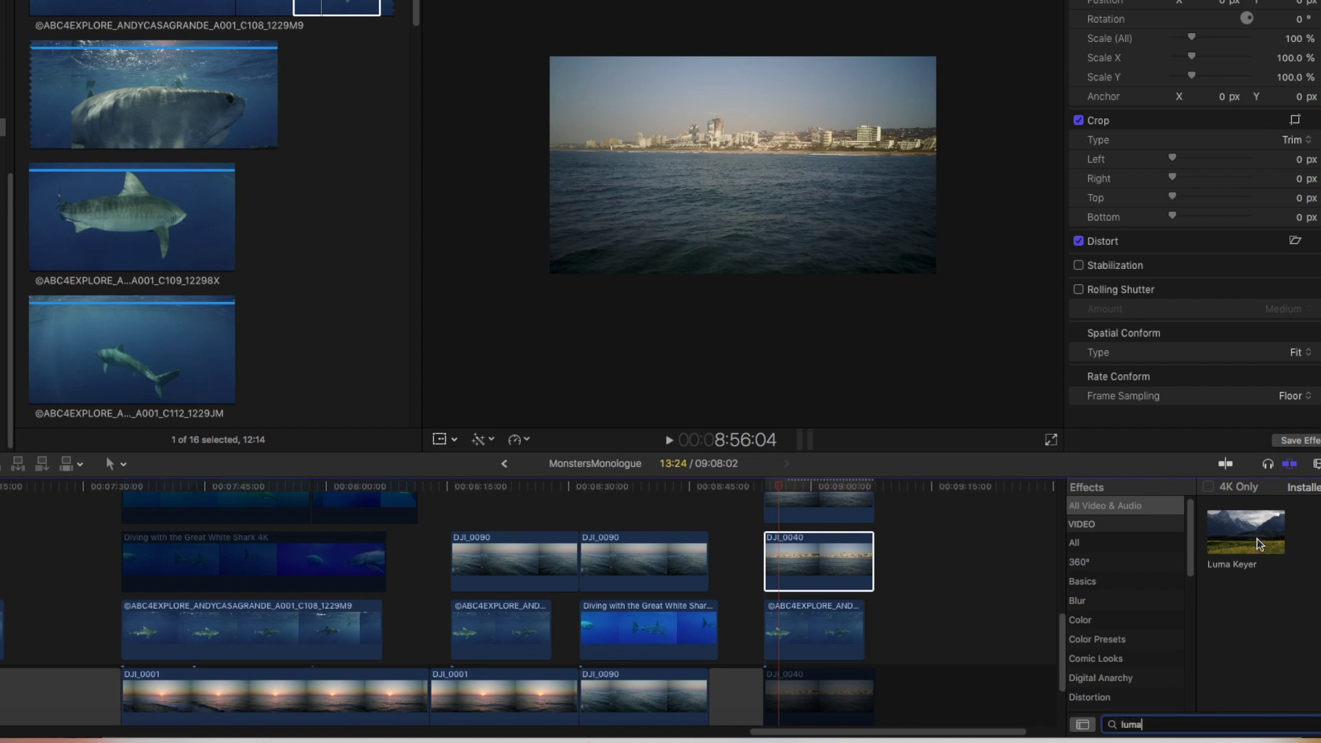
pyautogui.moveTo(1259, 543); pyautogui.dragTo(836, 565)
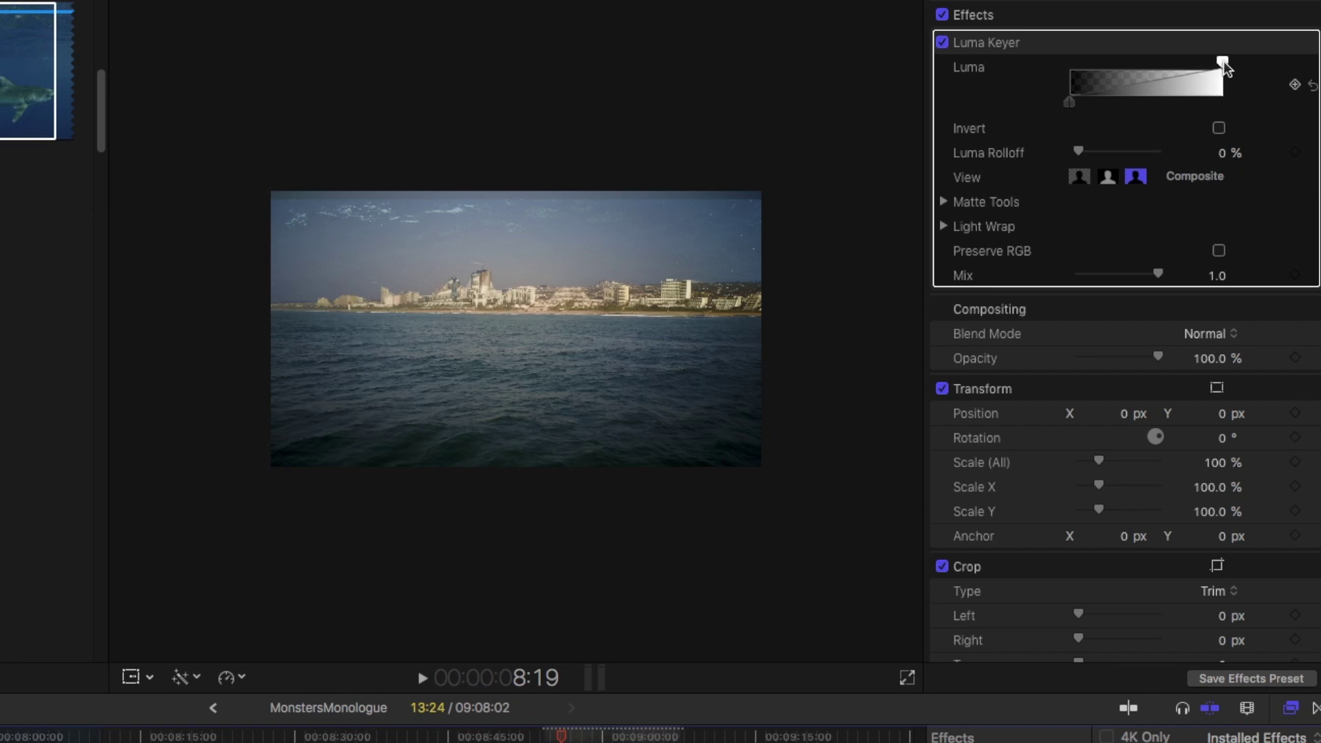
# Set the Luma Keyer's highlight cutoff and dark threshold, and raise the Matte Tools Levels black point.
pyautogui.moveTo(1223, 60)
pyautogui.mouseDown()
pyautogui.moveTo(1078, 83)
pyautogui.moveTo(1229, 82)
pyautogui.mouseUp()
pyautogui.moveTo(1101, 105); pyautogui.dragTo(1154, 106)
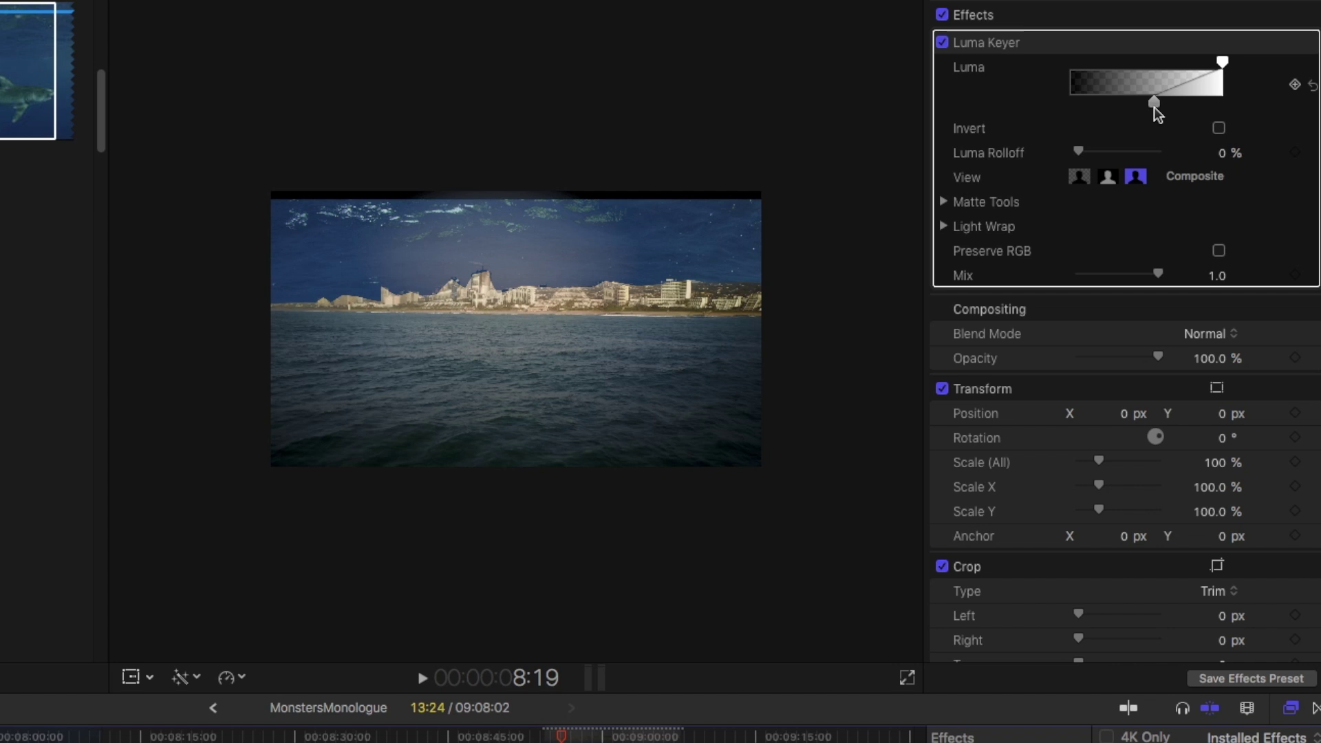
pyautogui.moveTo(1152, 109); pyautogui.dragTo(1147, 109)
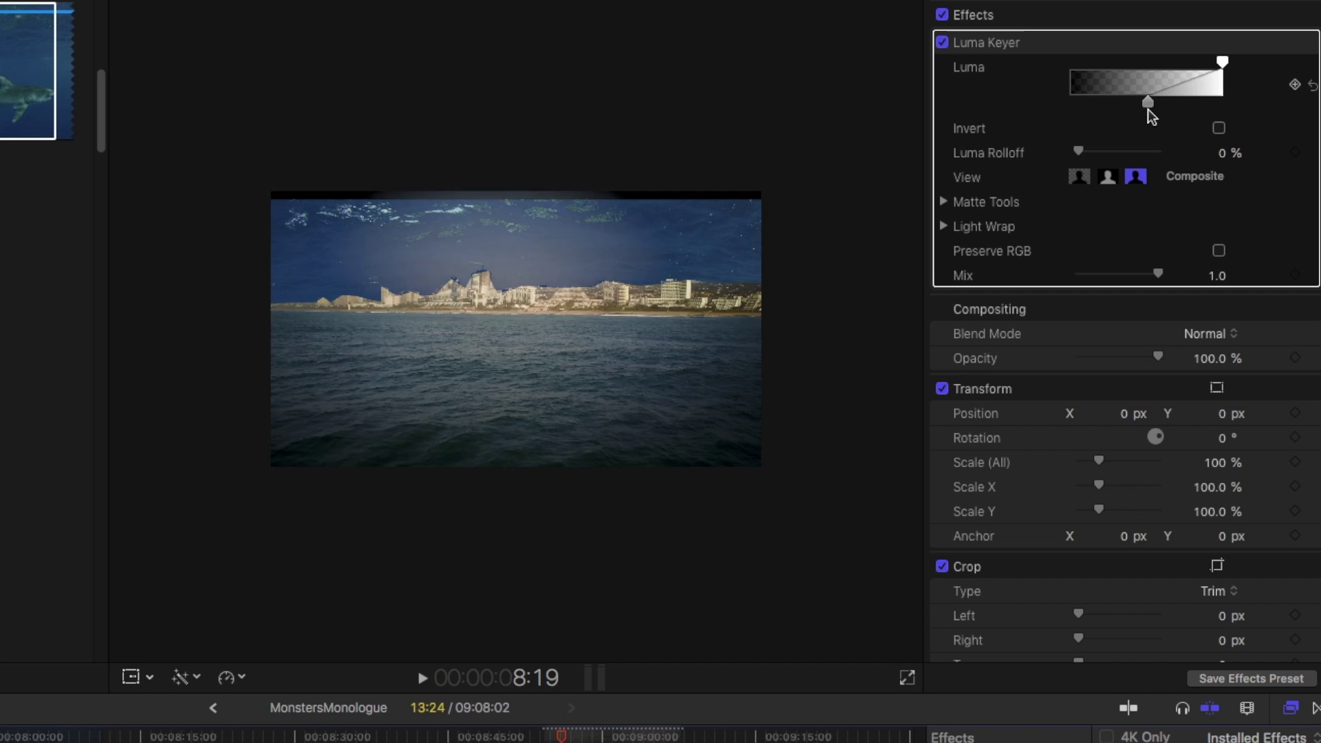
pyautogui.click(946, 203)
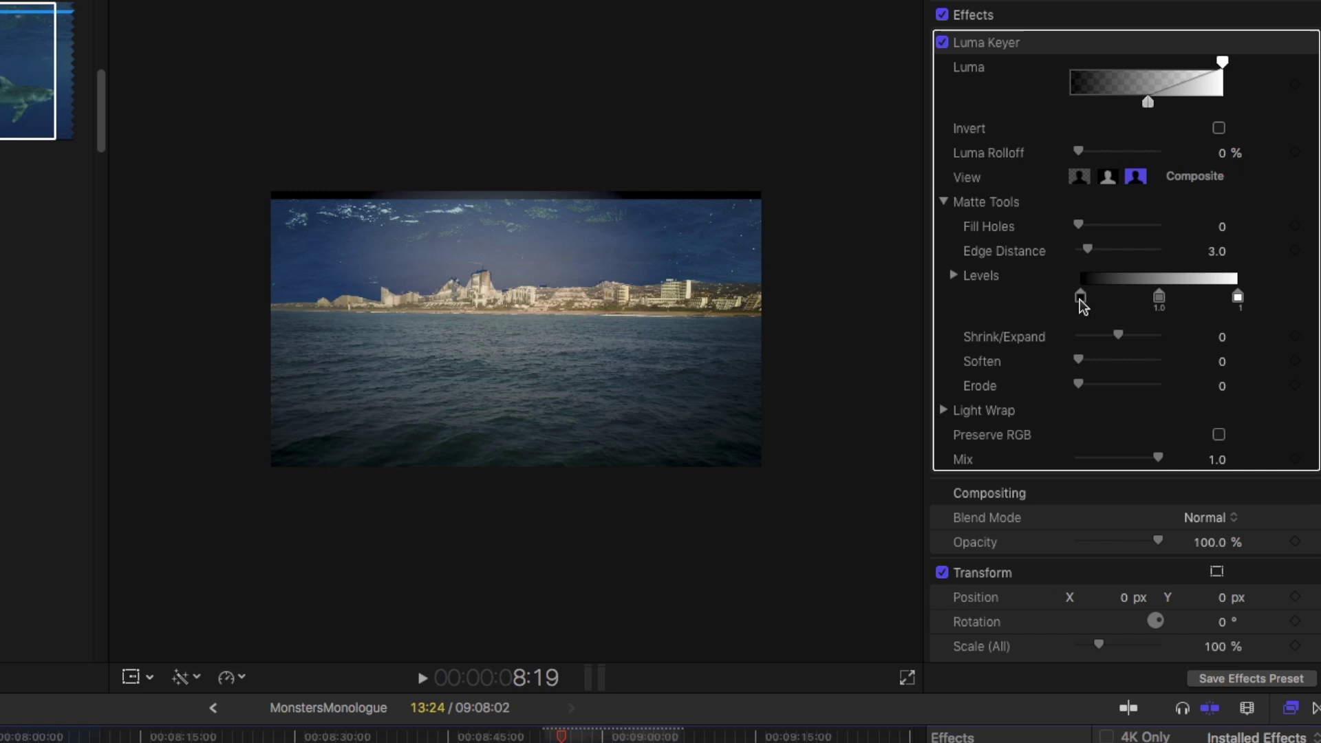
pyautogui.moveTo(1081, 300); pyautogui.dragTo(1131, 301)
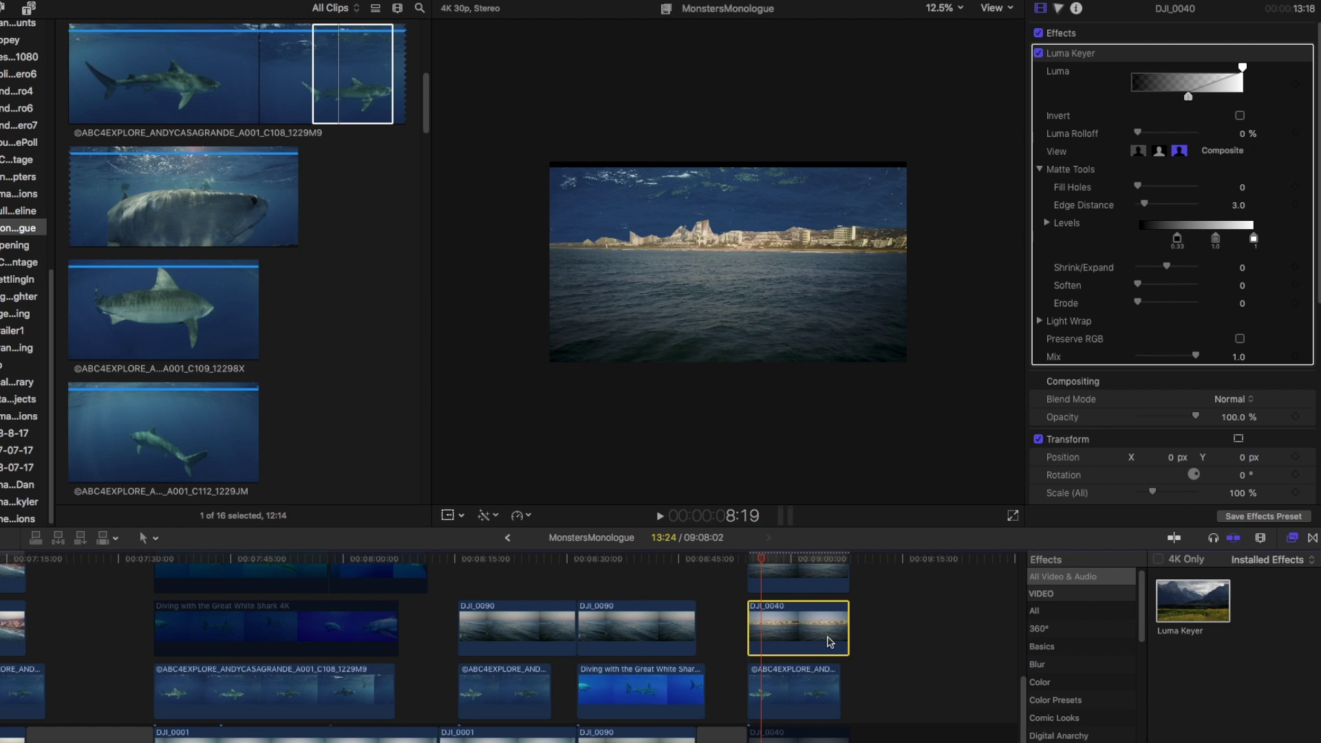
# Move the masked DJI_0040 clip to the top lane, then scale the shark clip to 105.11% and raise it above the skyline.
pyautogui.moveTo(830, 641); pyautogui.dragTo(778, 572)
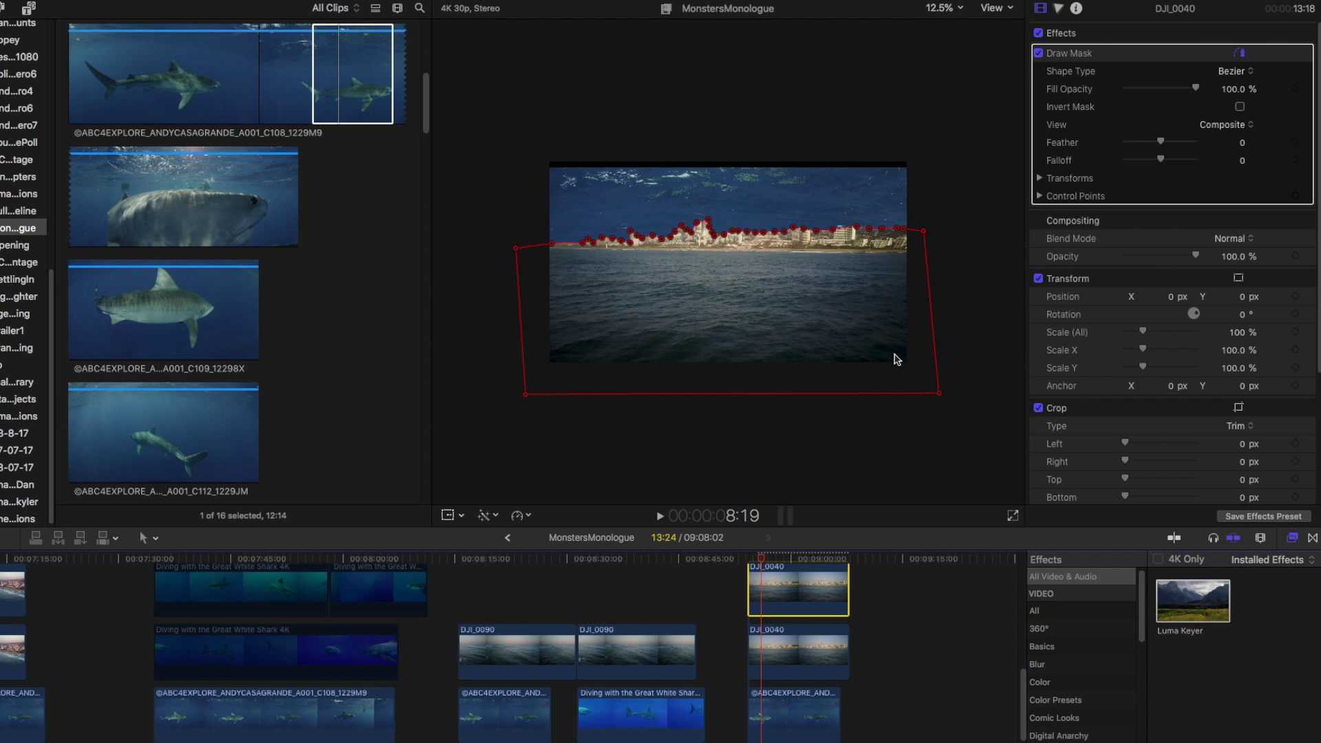
pyautogui.click(799, 716)
pyautogui.click(447, 516)
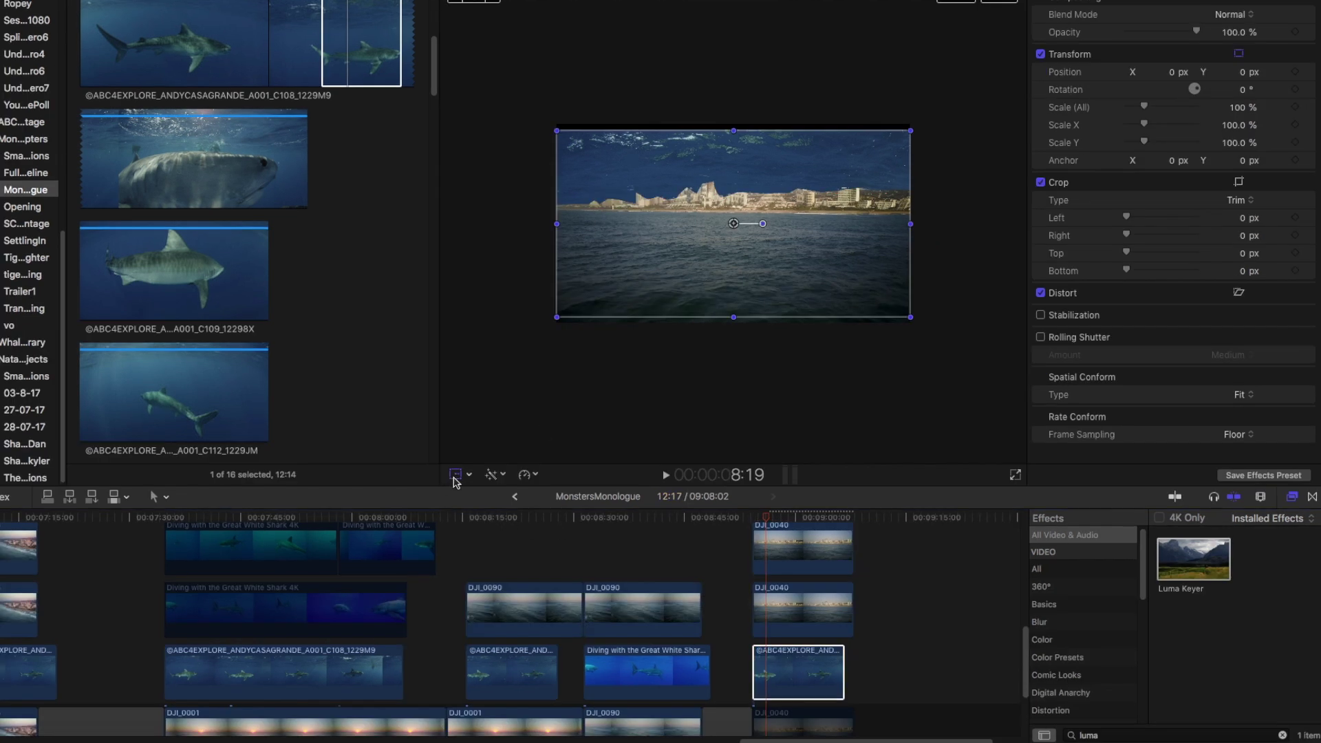
pyautogui.moveTo(666, 300); pyautogui.dragTo(666, 221)
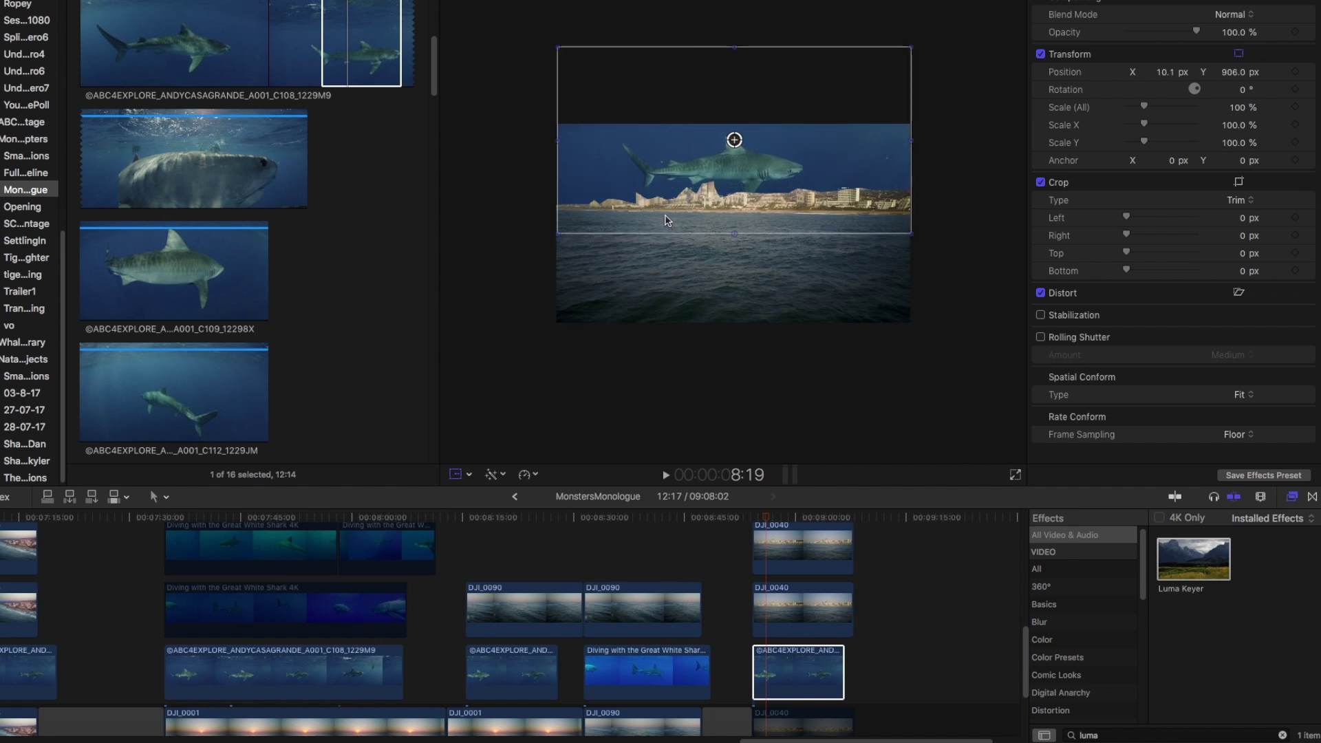
pyautogui.moveTo(558, 47); pyautogui.dragTo(549, 43)
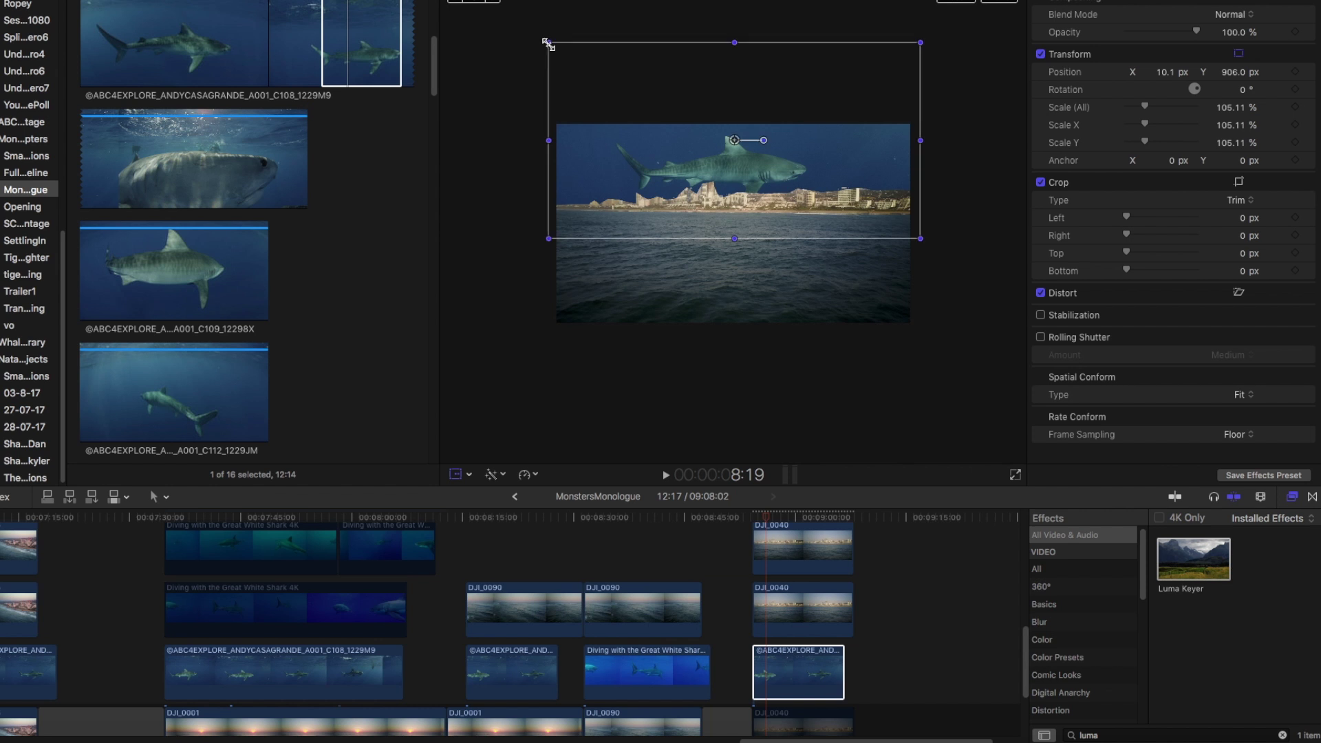
pyautogui.moveTo(834, 185); pyautogui.dragTo(836, 178)
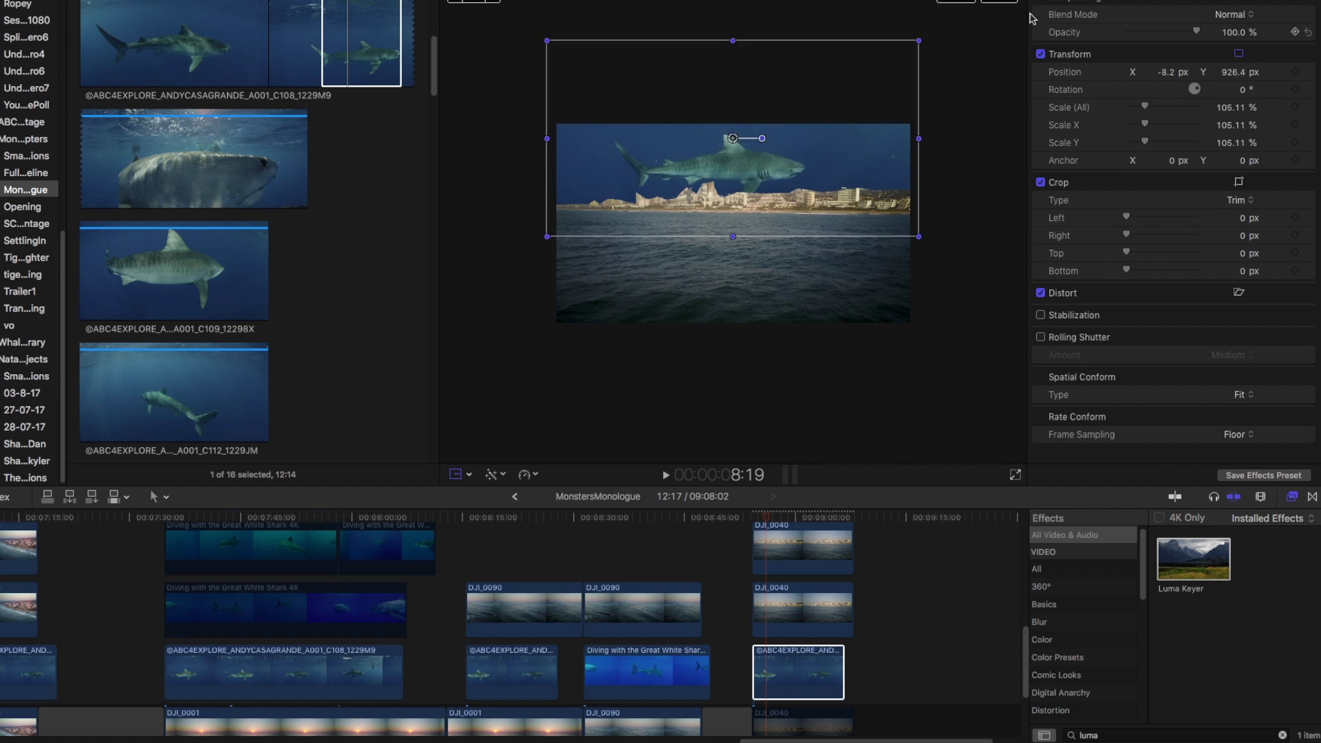
pyautogui.click(1007, 5)
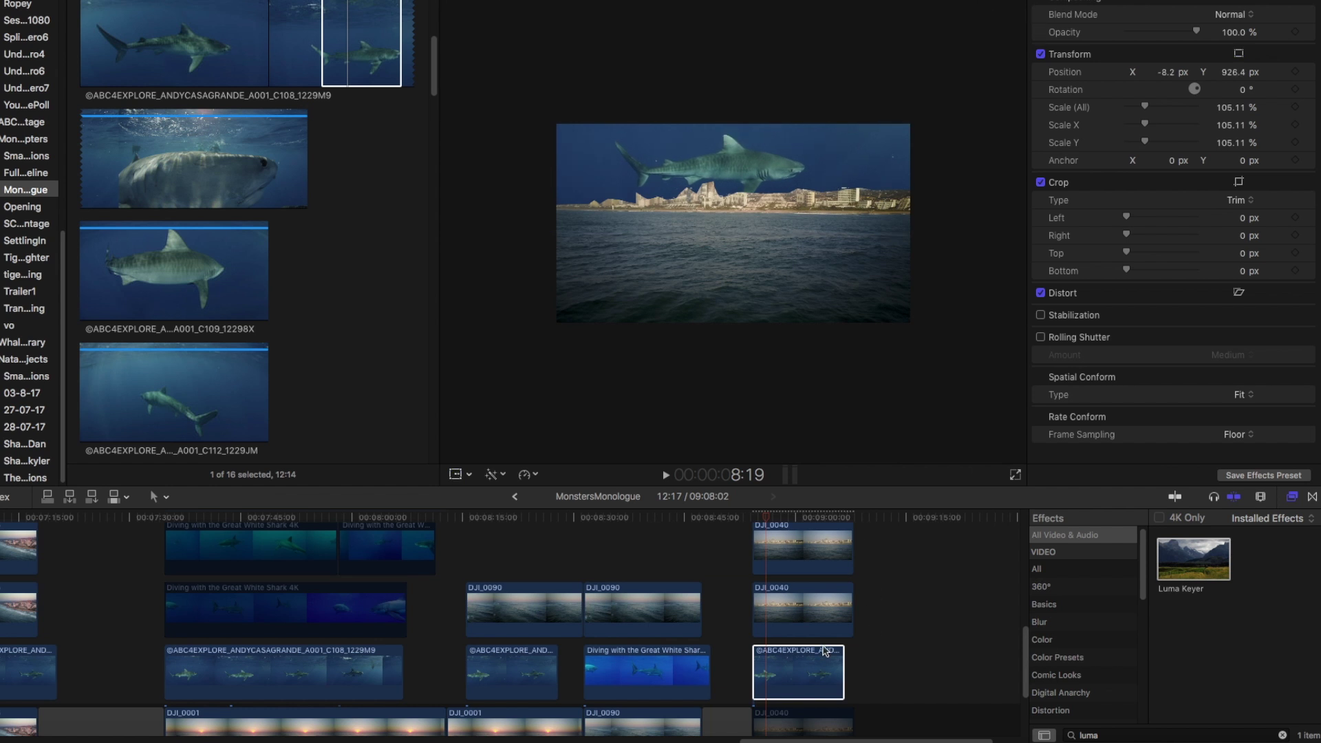
pyautogui.click(756, 518)
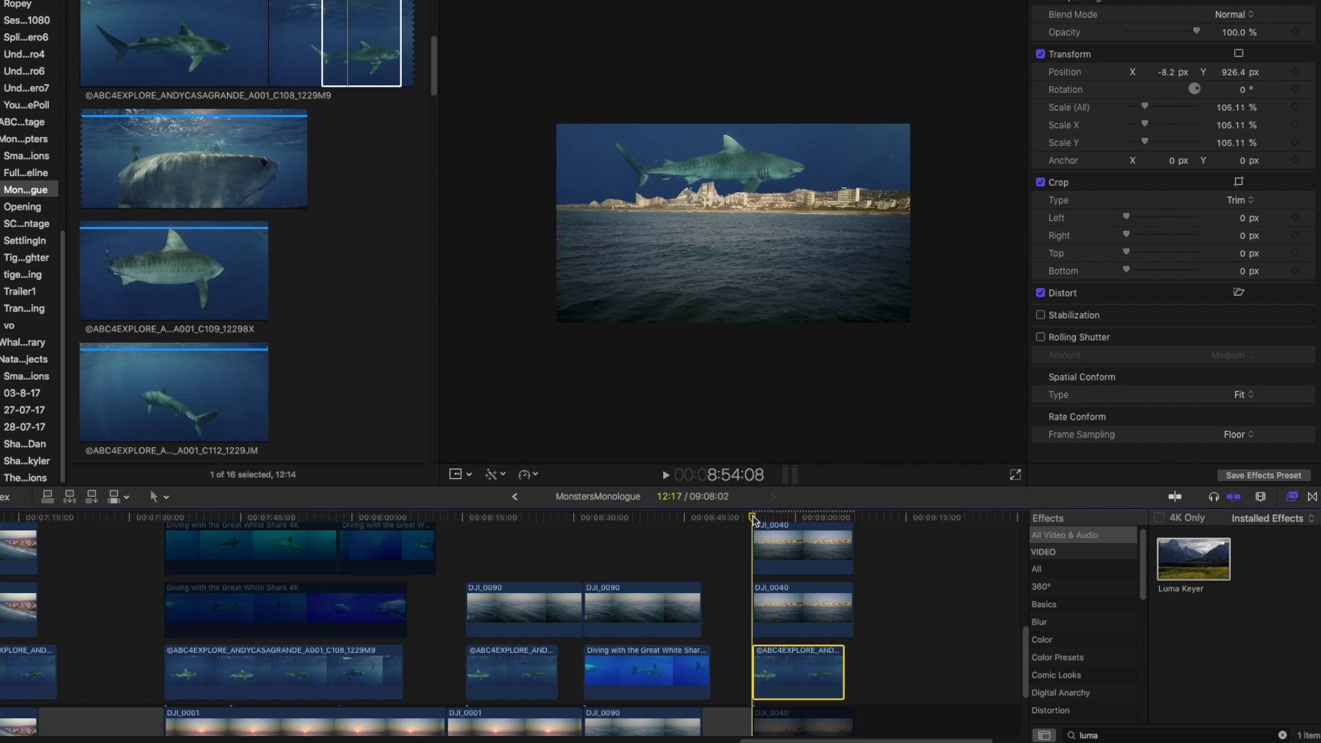
# Scrub through the shark-over-skyline shot, then jump later in the full-screen playback.
pyautogui.moveTo(755, 520)
pyautogui.mouseDown()
pyautogui.moveTo(814, 524)
pyautogui.moveTo(766, 525)
pyautogui.mouseUp()
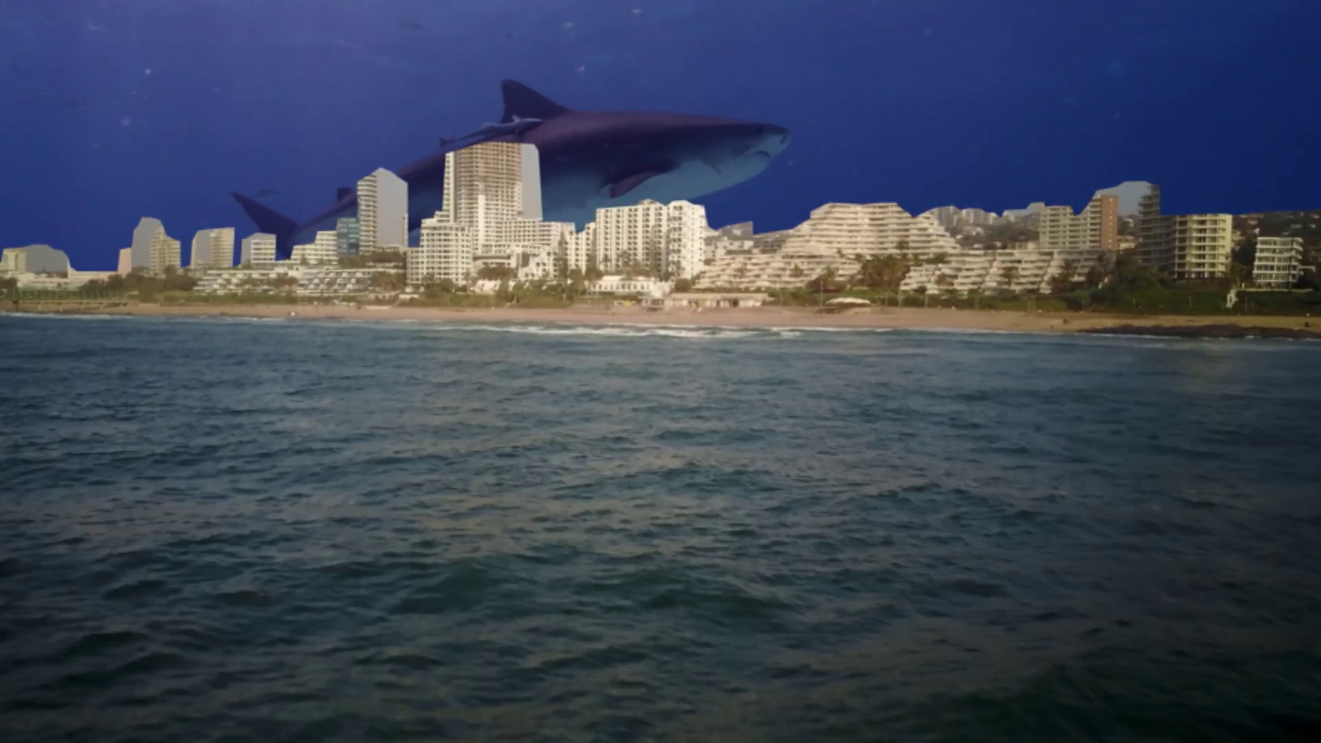
pyautogui.click(661, 728)
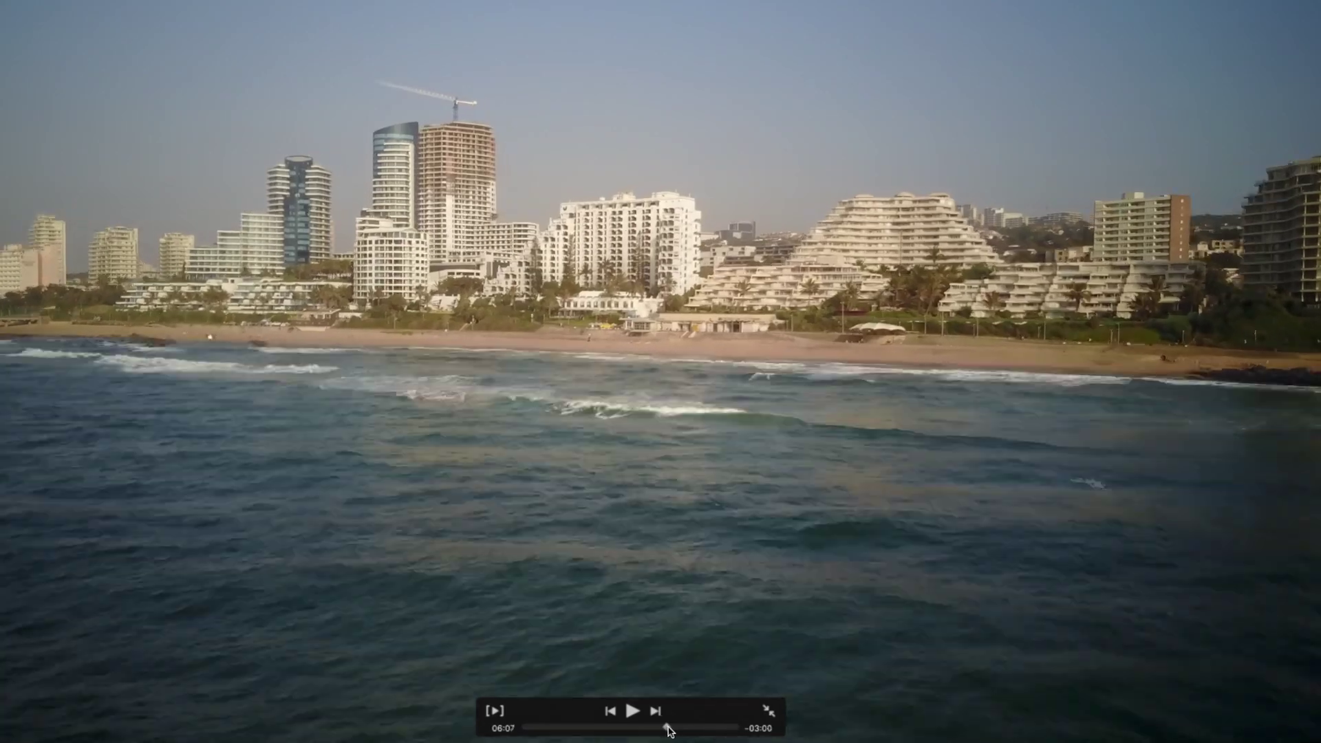
pyautogui.moveTo(664, 730); pyautogui.dragTo(672, 734)
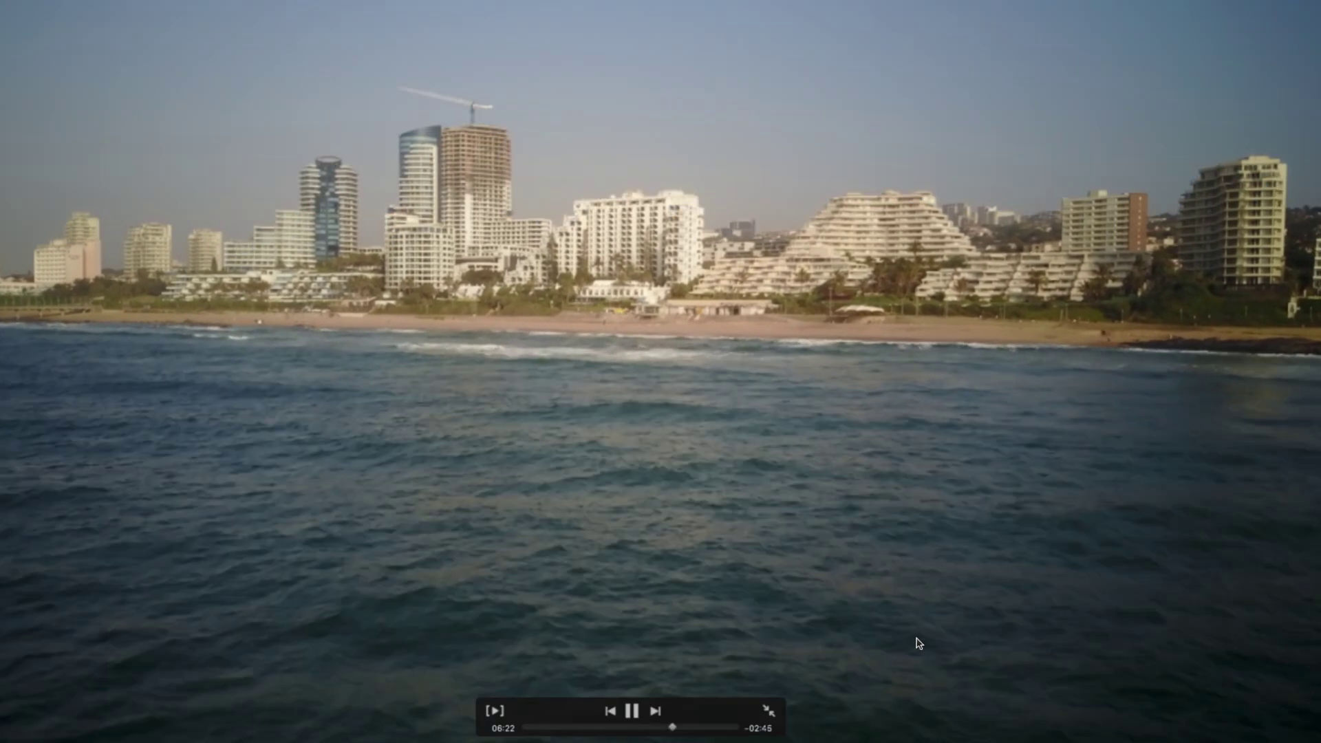
pyautogui.press('space')
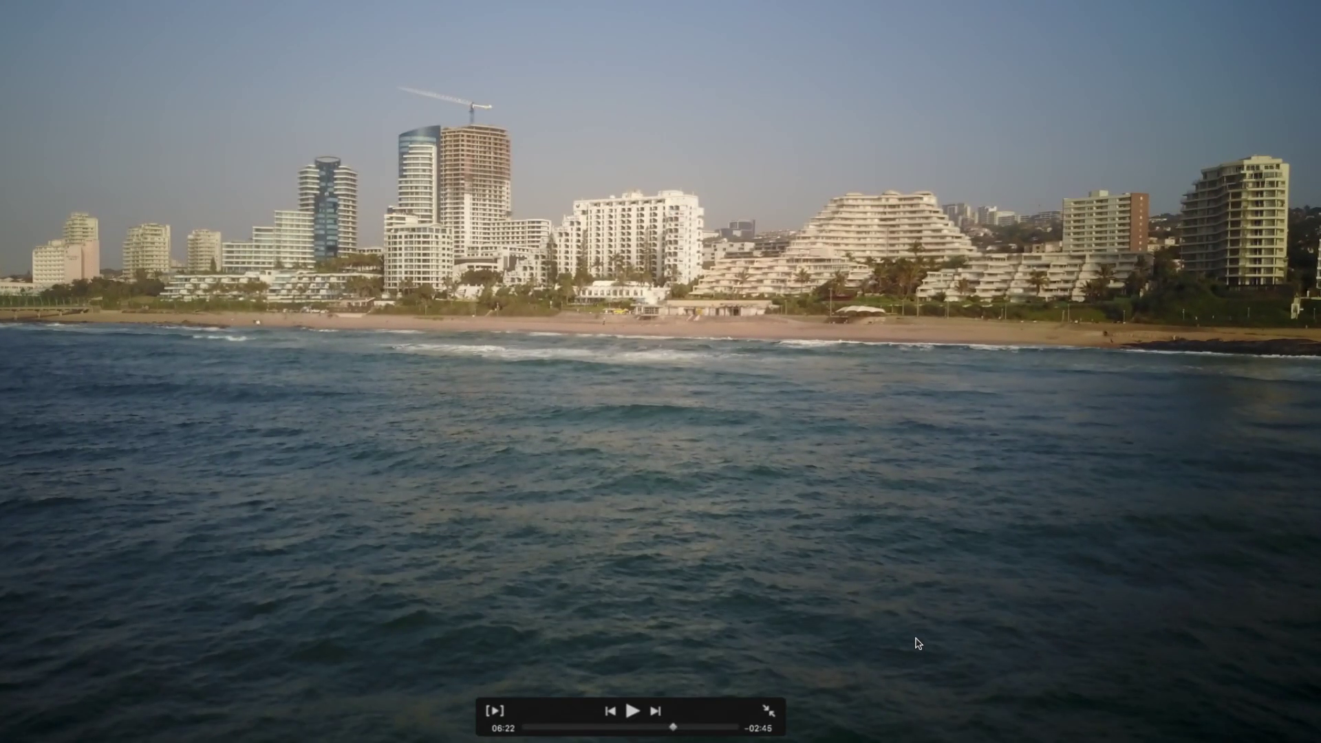
pyautogui.click(673, 728)
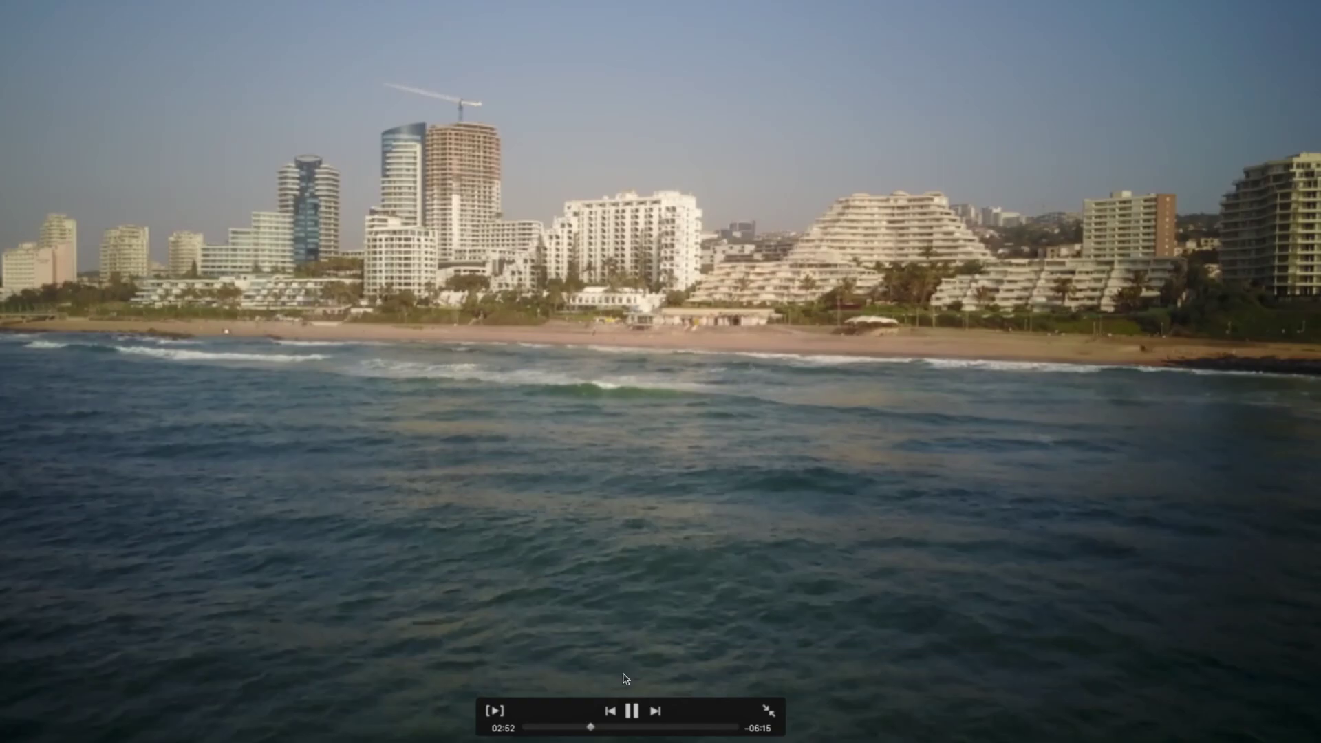
# Pause the full-screen preview, skip ahead to the shark shot at 03:04, and resume playback.
pyautogui.click(589, 729)
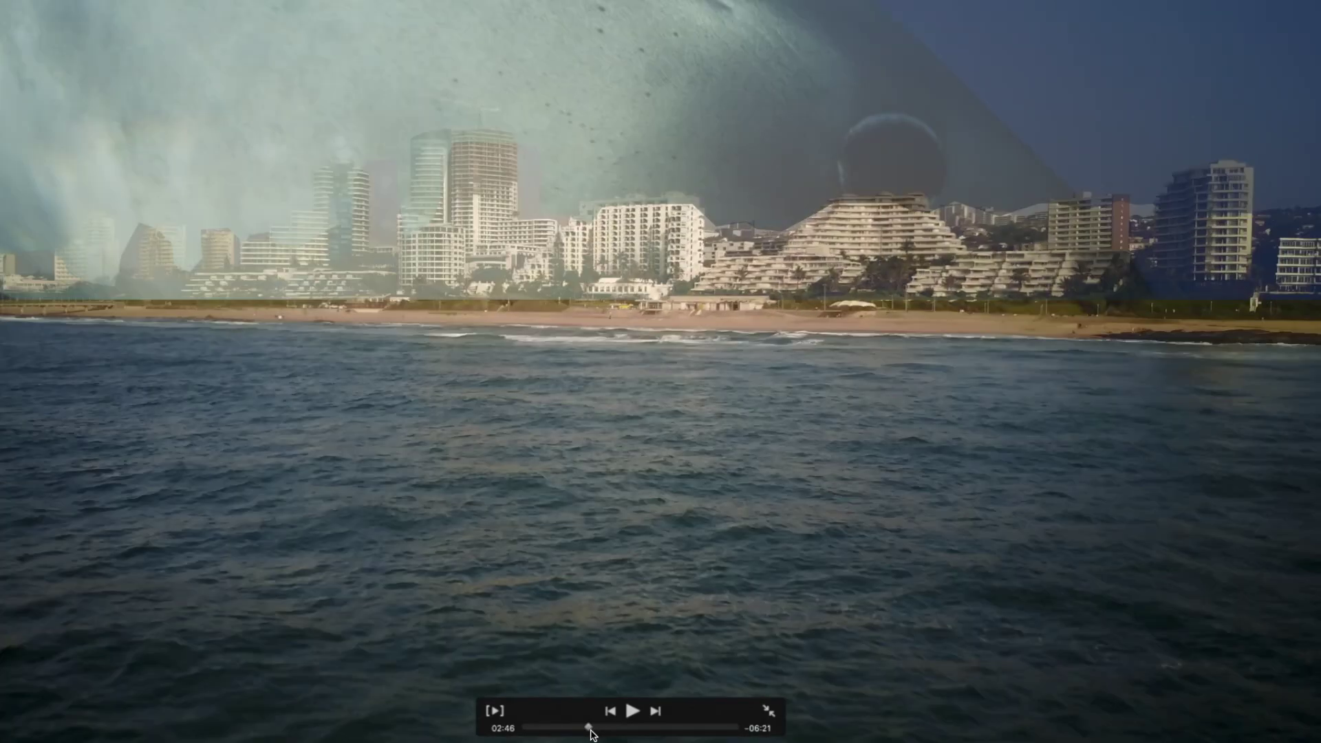
pyautogui.moveTo(590, 731); pyautogui.dragTo(598, 733)
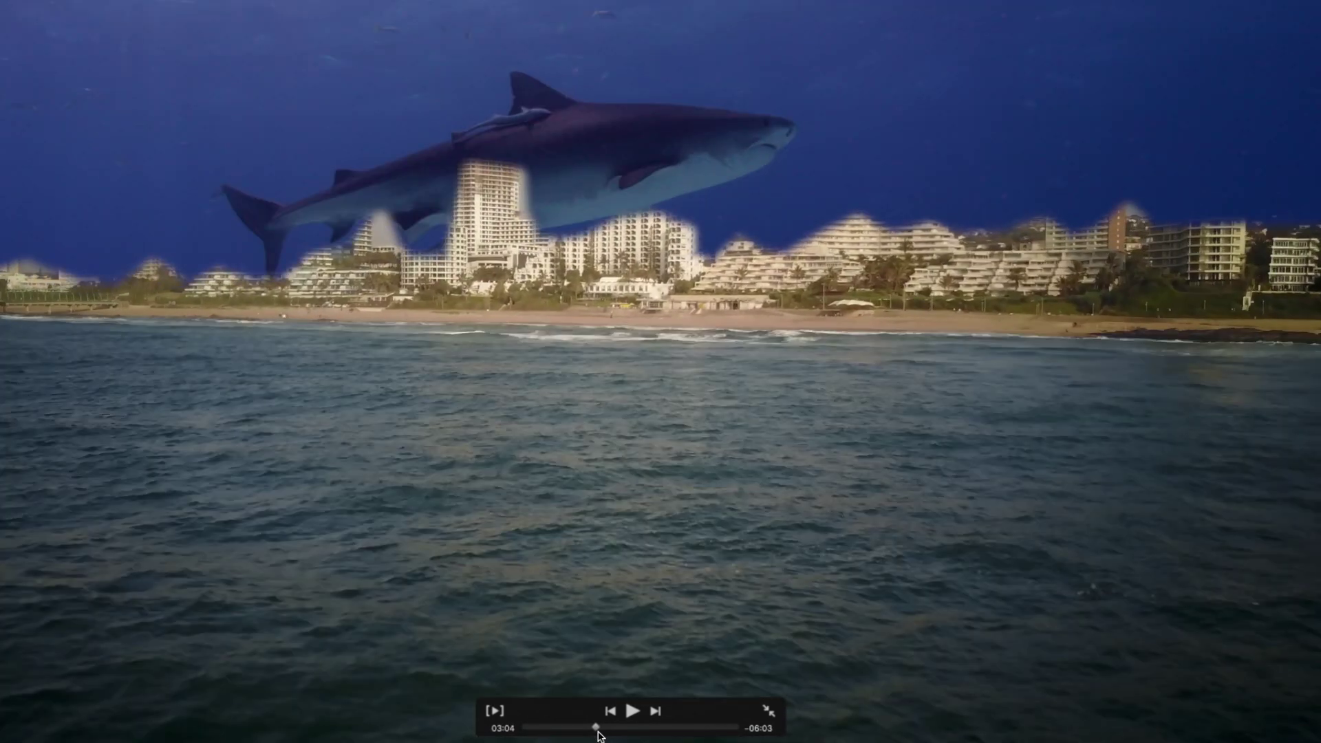
pyautogui.press('space')
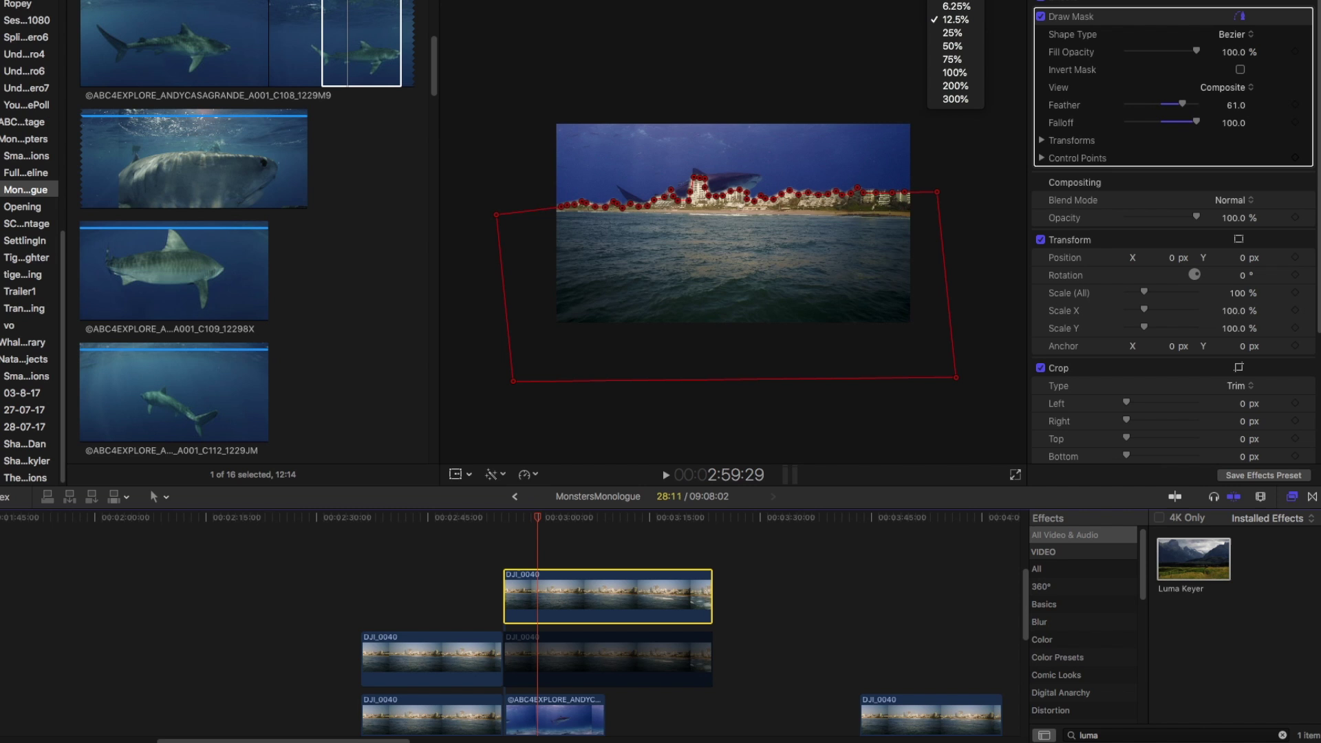
# Fit the composite to the viewer and change the skyline Draw Mask feather from -100 to 32.
pyautogui.click(963, 2)
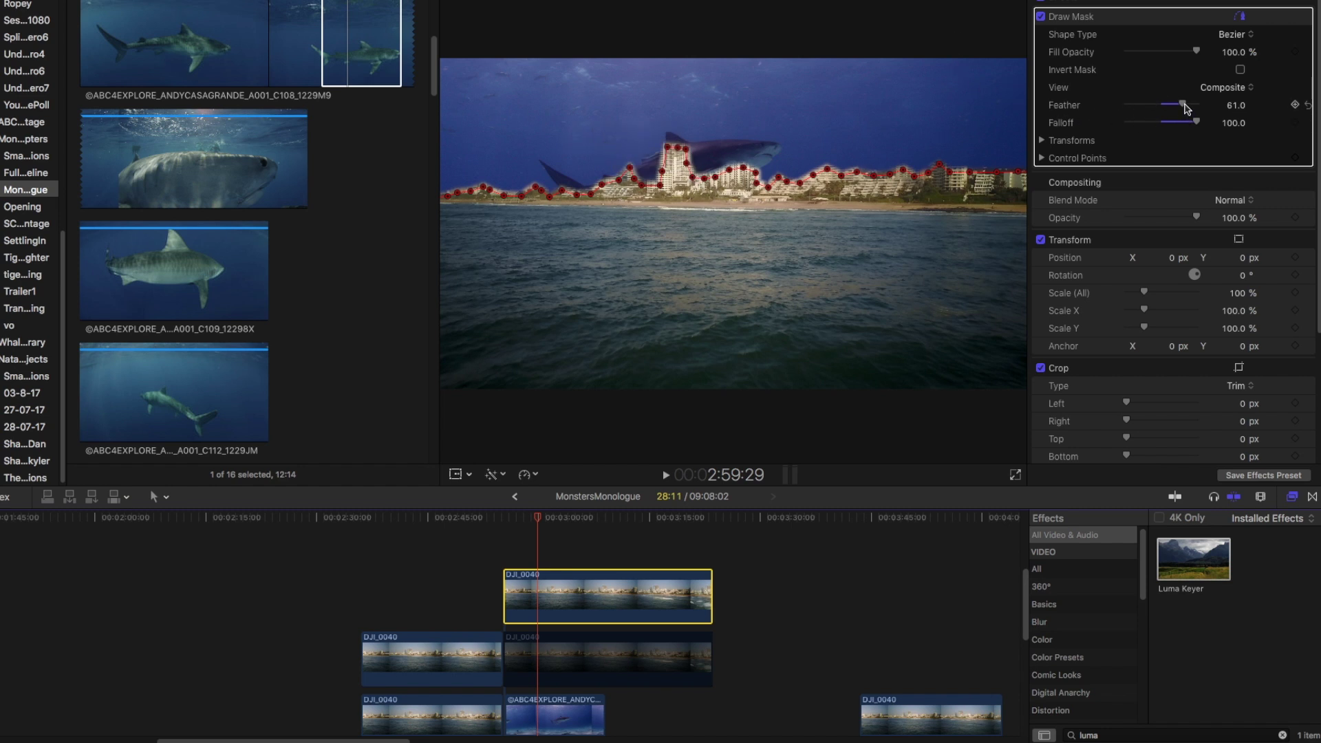
pyautogui.moveTo(1183, 107); pyautogui.dragTo(1076, 124)
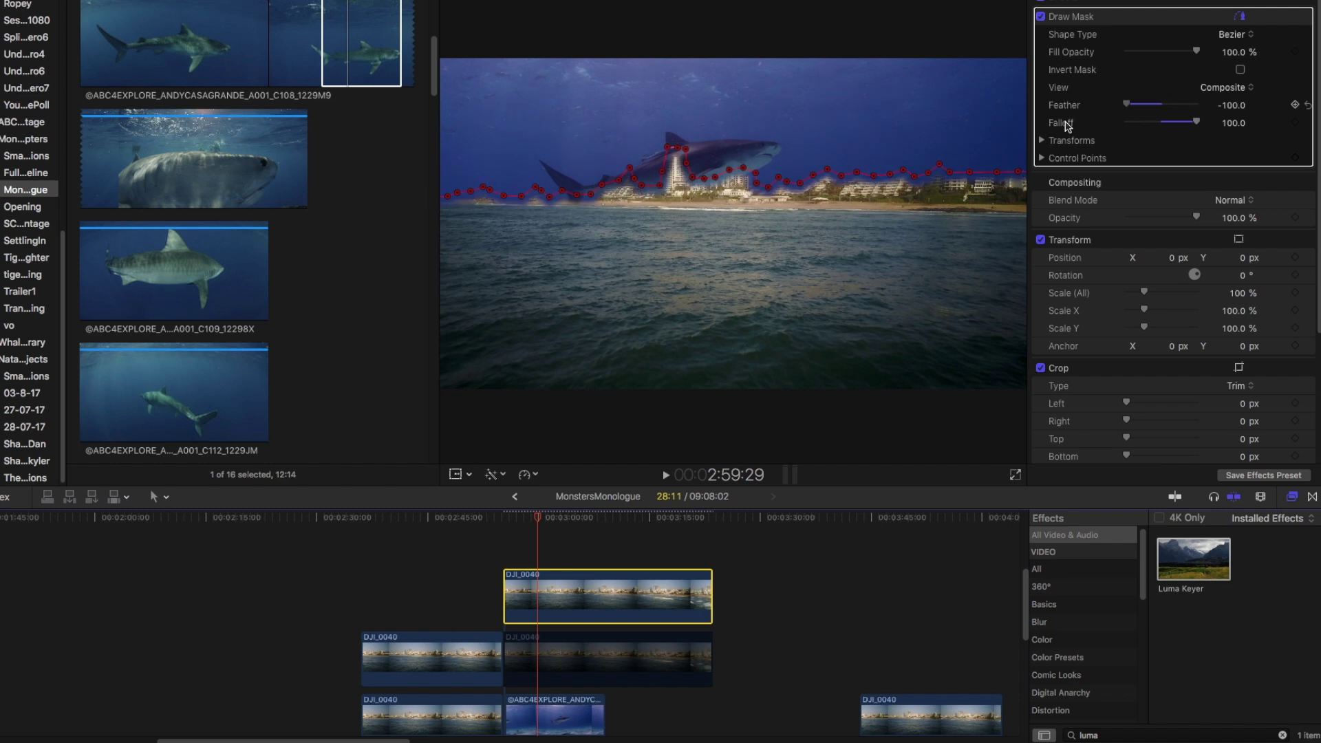
pyautogui.moveTo(1127, 106)
pyautogui.mouseDown()
pyautogui.moveTo(1210, 115)
pyautogui.moveTo(1141, 122)
pyautogui.mouseUp()
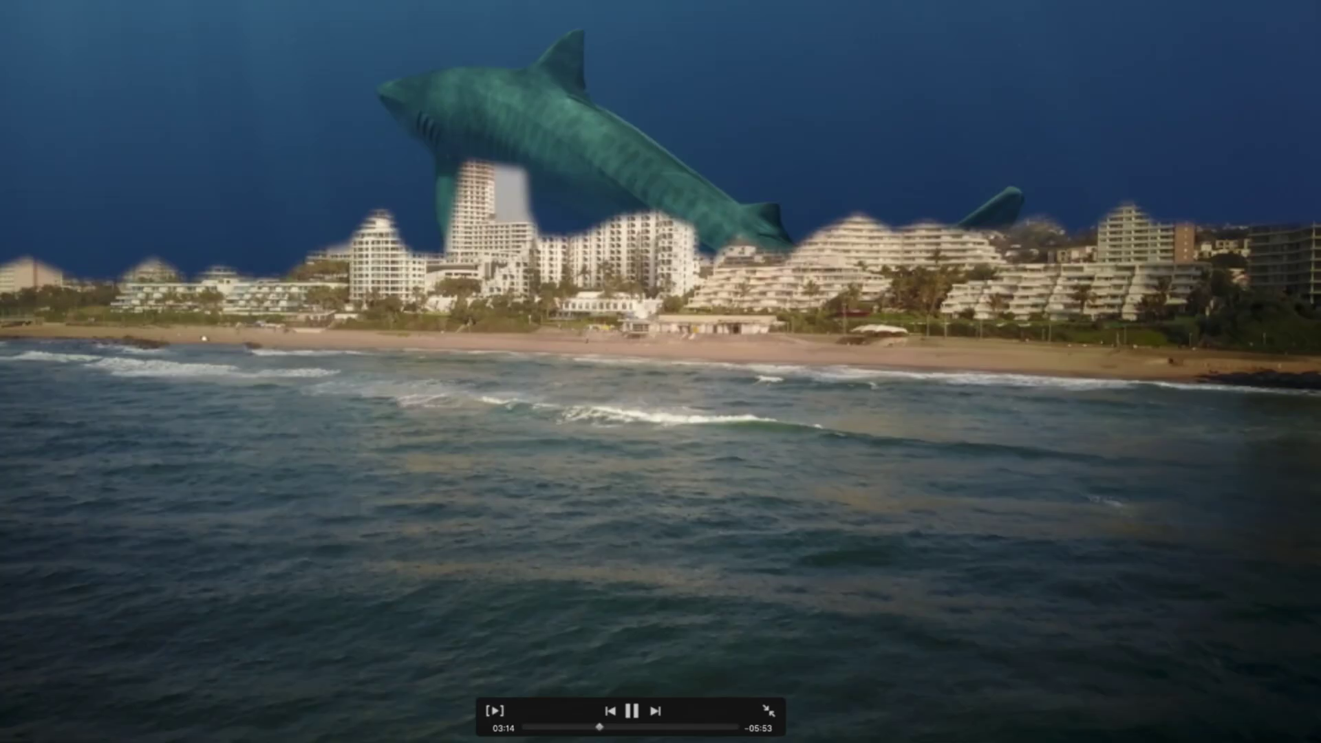
# Skip ahead in the full-screen playback to the next shark shot at 03:51.
pyautogui.click(613, 727)
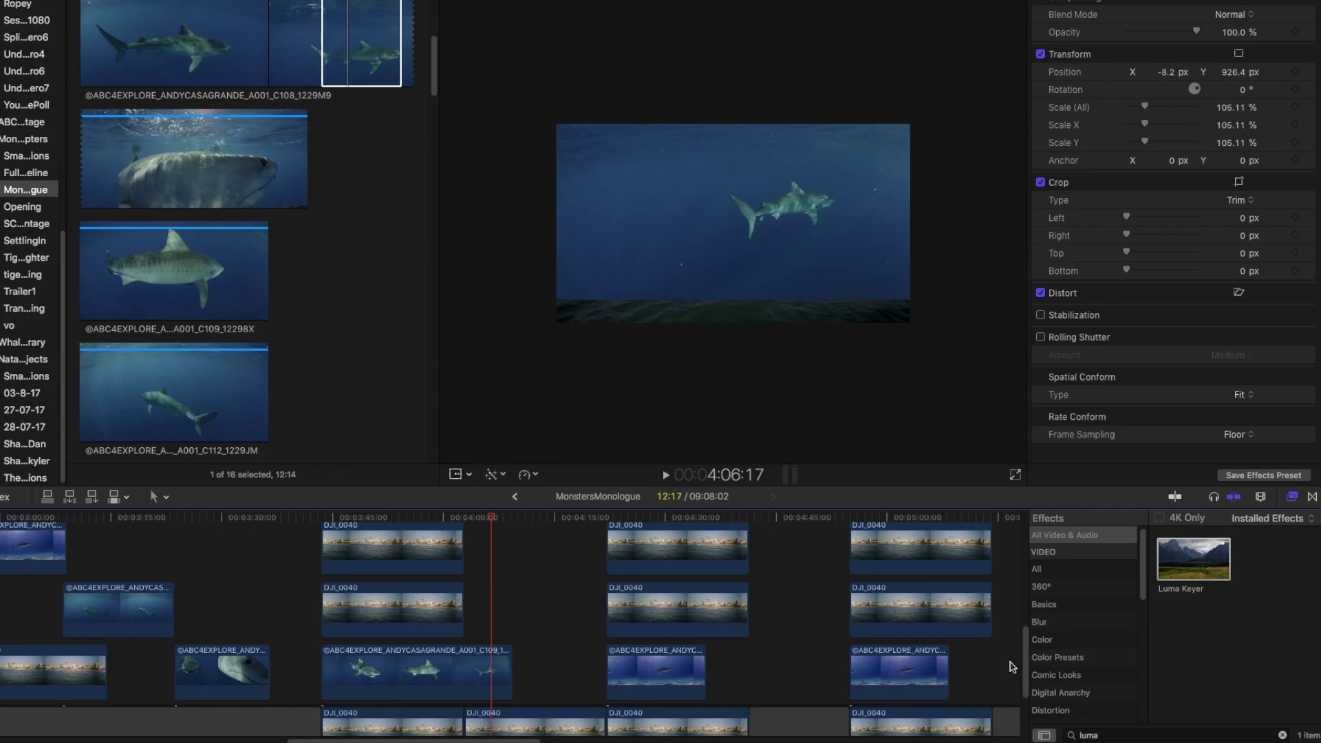
# Scrub the first DJI_0040 beach clip from its start, then park the playhead in the next DJI_0040 clip.
pyautogui.click(354, 543)
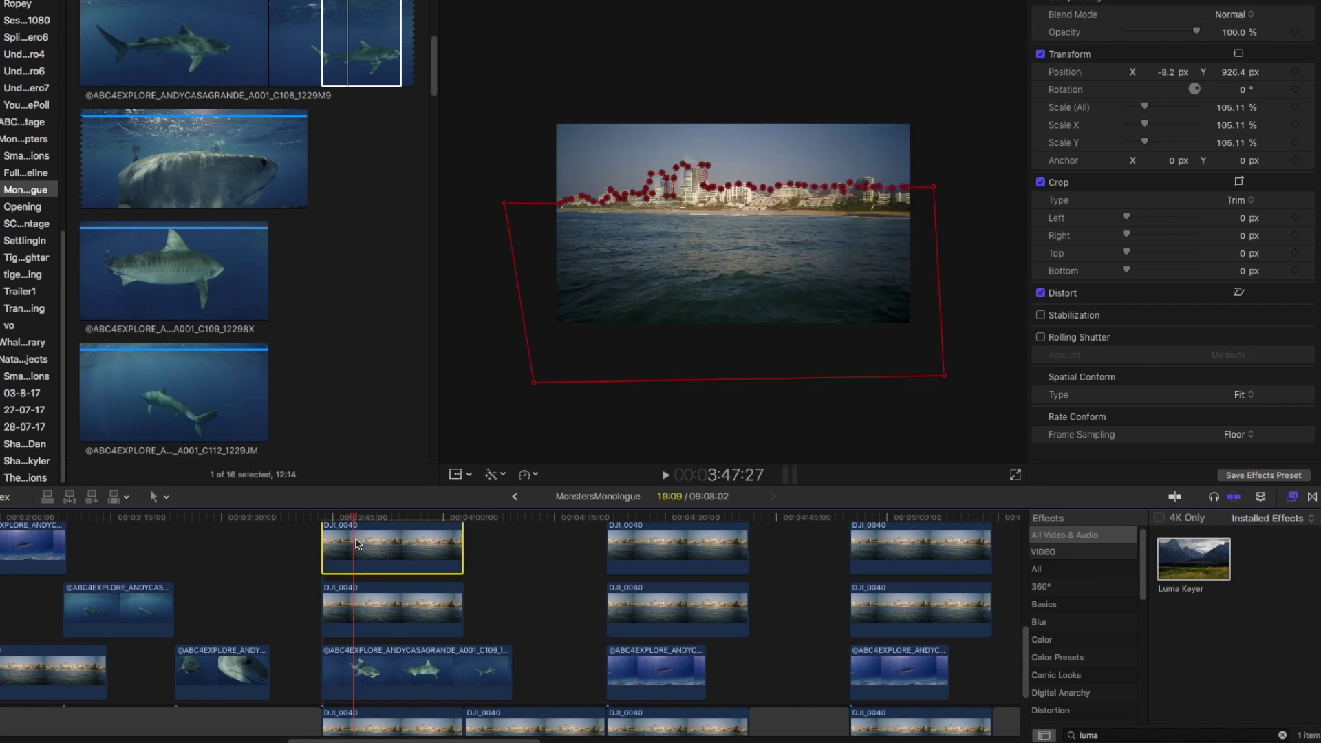
pyautogui.click(338, 517)
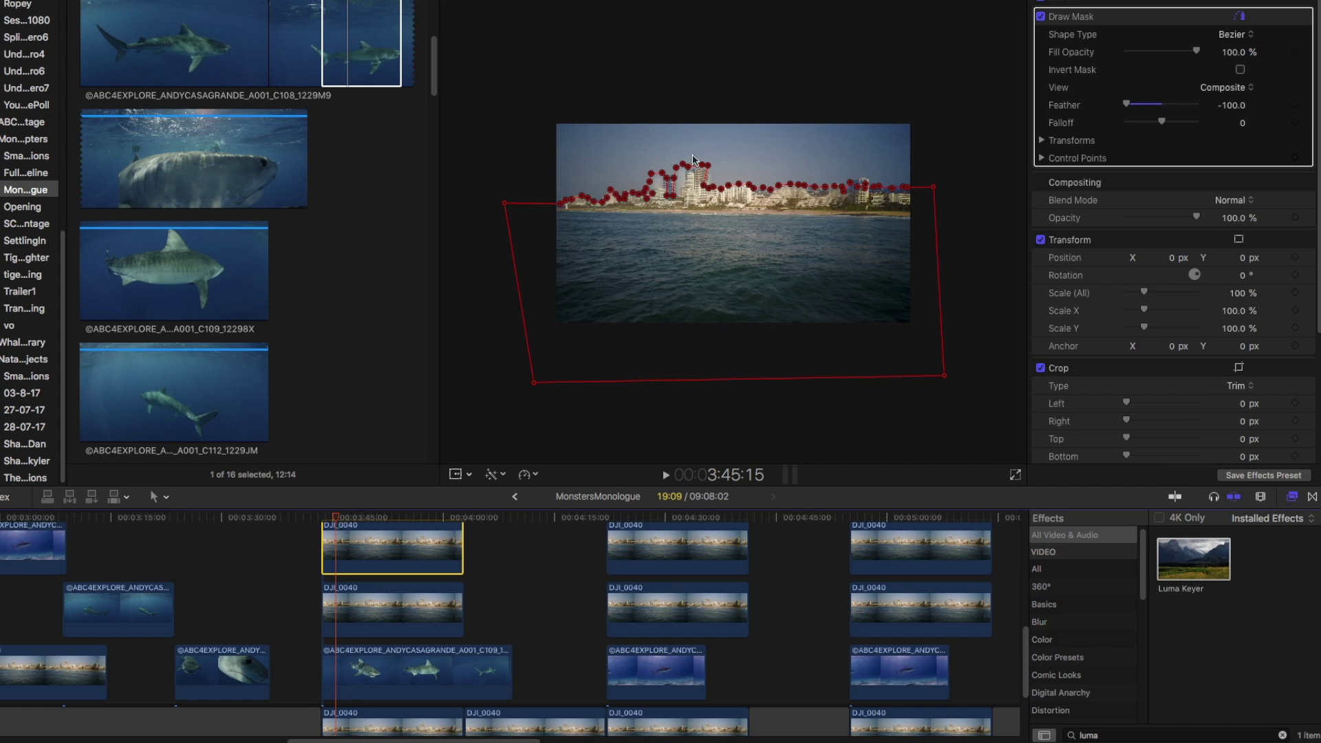
pyautogui.click(322, 517)
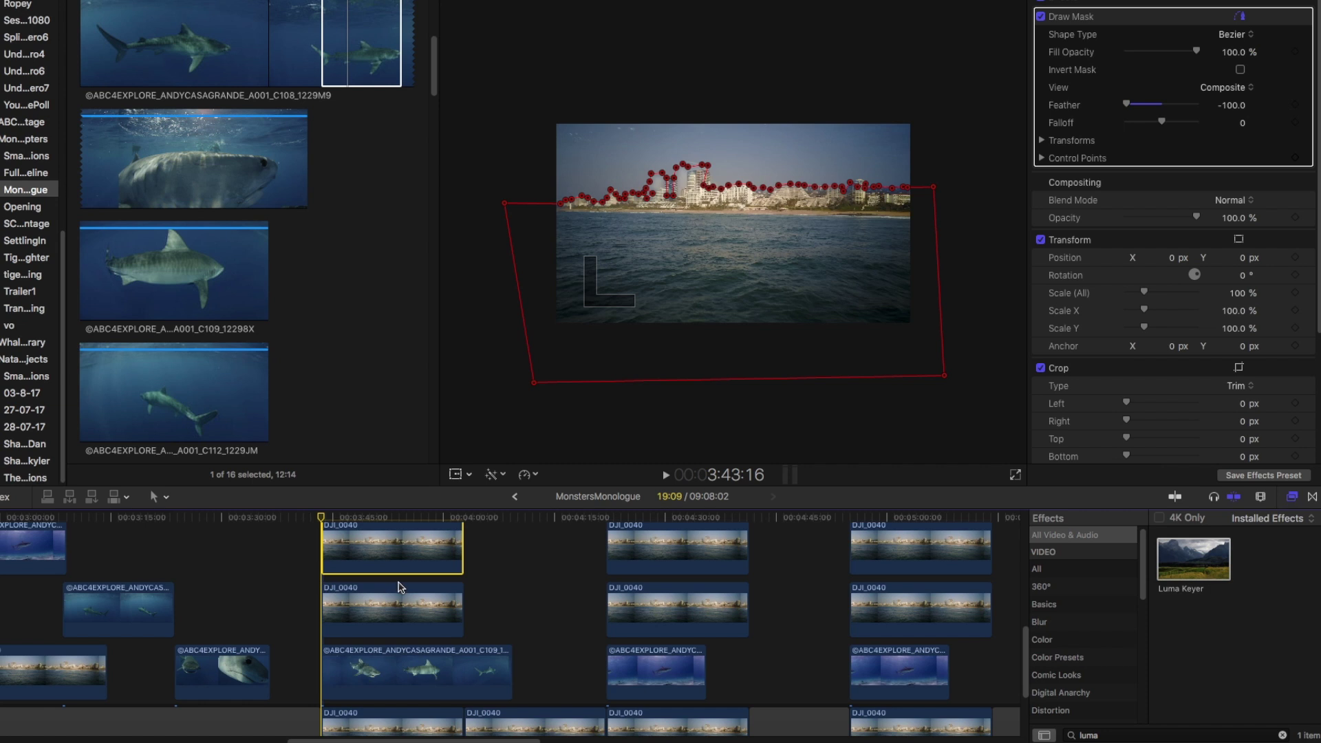
pyautogui.moveTo(348, 518); pyautogui.dragTo(385, 521)
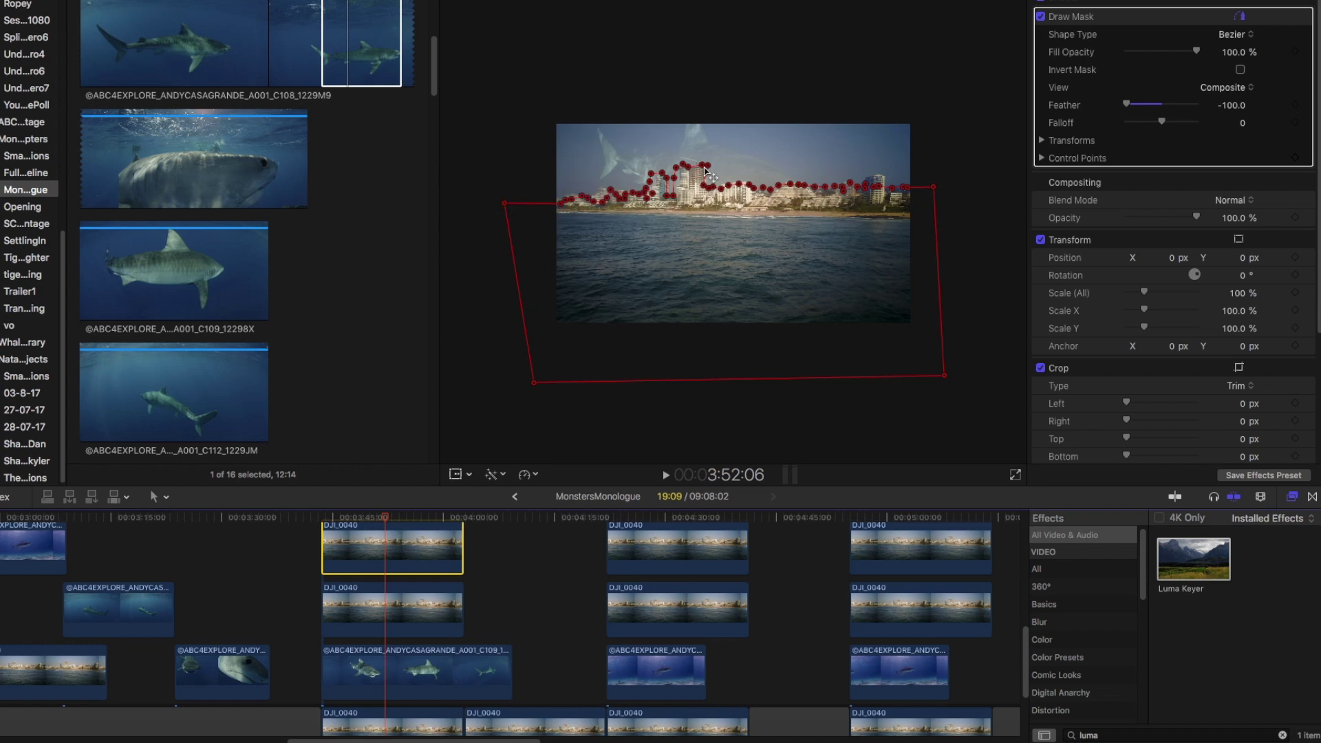
pyautogui.click(639, 556)
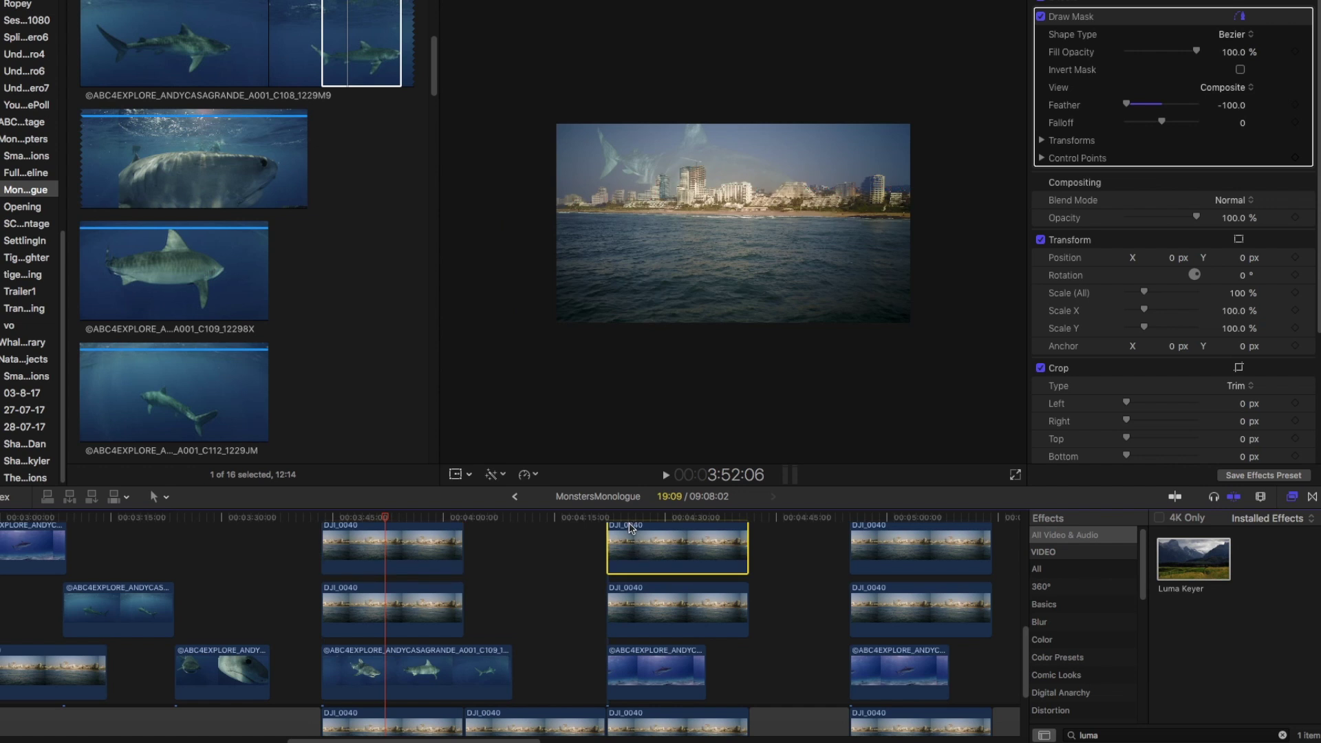
pyautogui.click(630, 521)
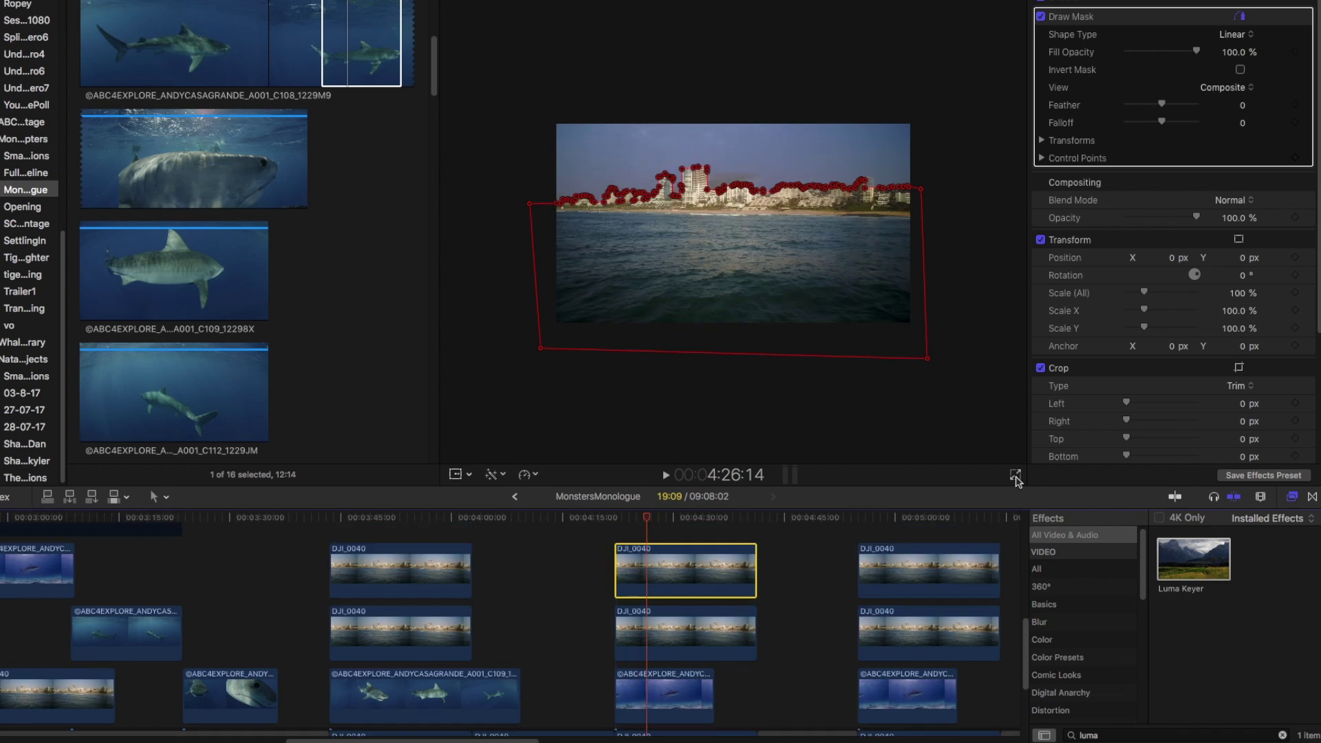
# Expand the later DJI_0040 clip's Draw Mask settings and keyframe its Position and Control Points.
pyautogui.press('super+shift+f')
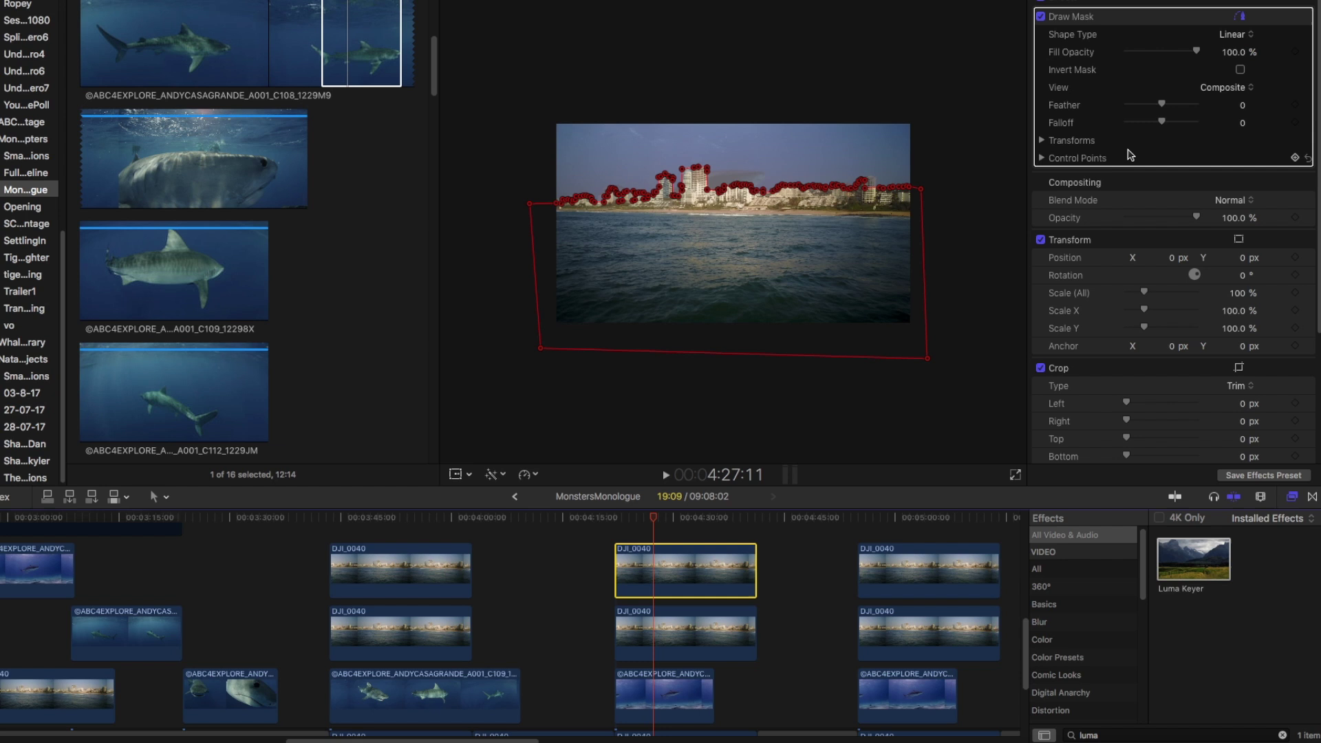
pyautogui.click(1043, 160)
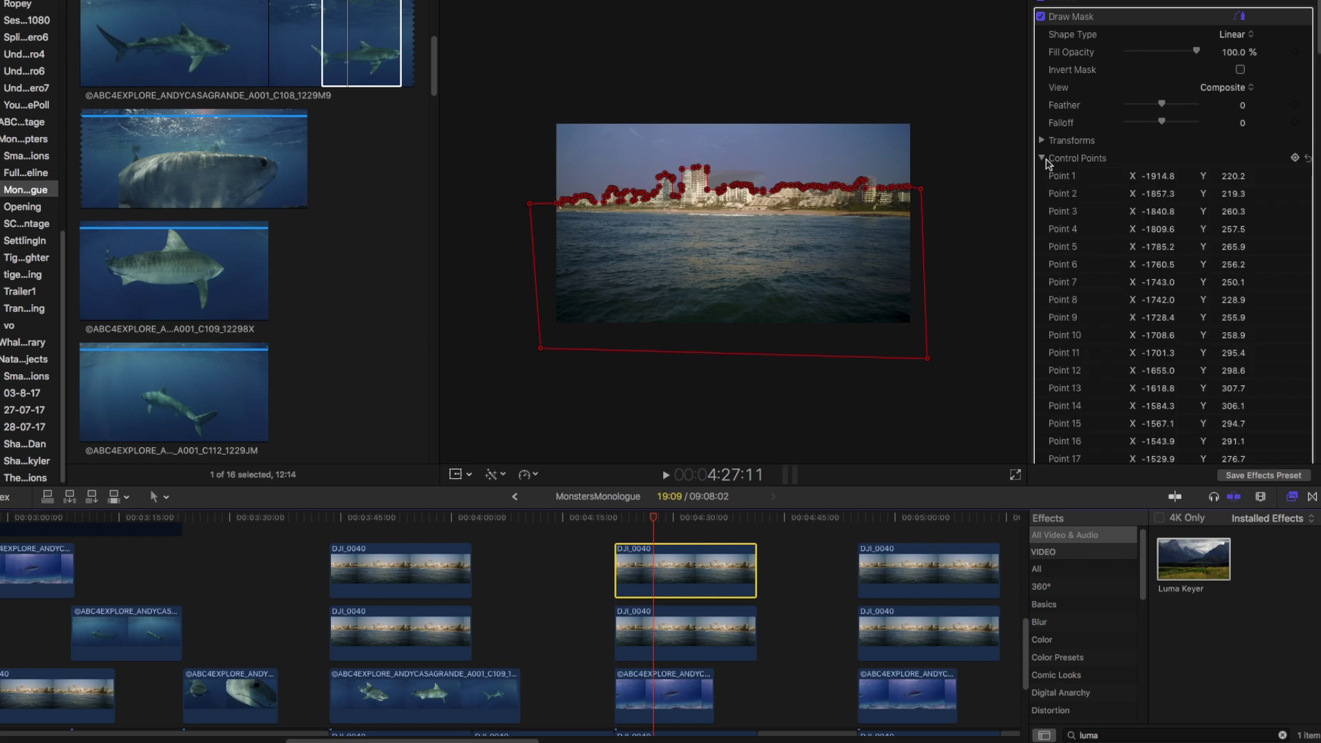
pyautogui.click(1043, 142)
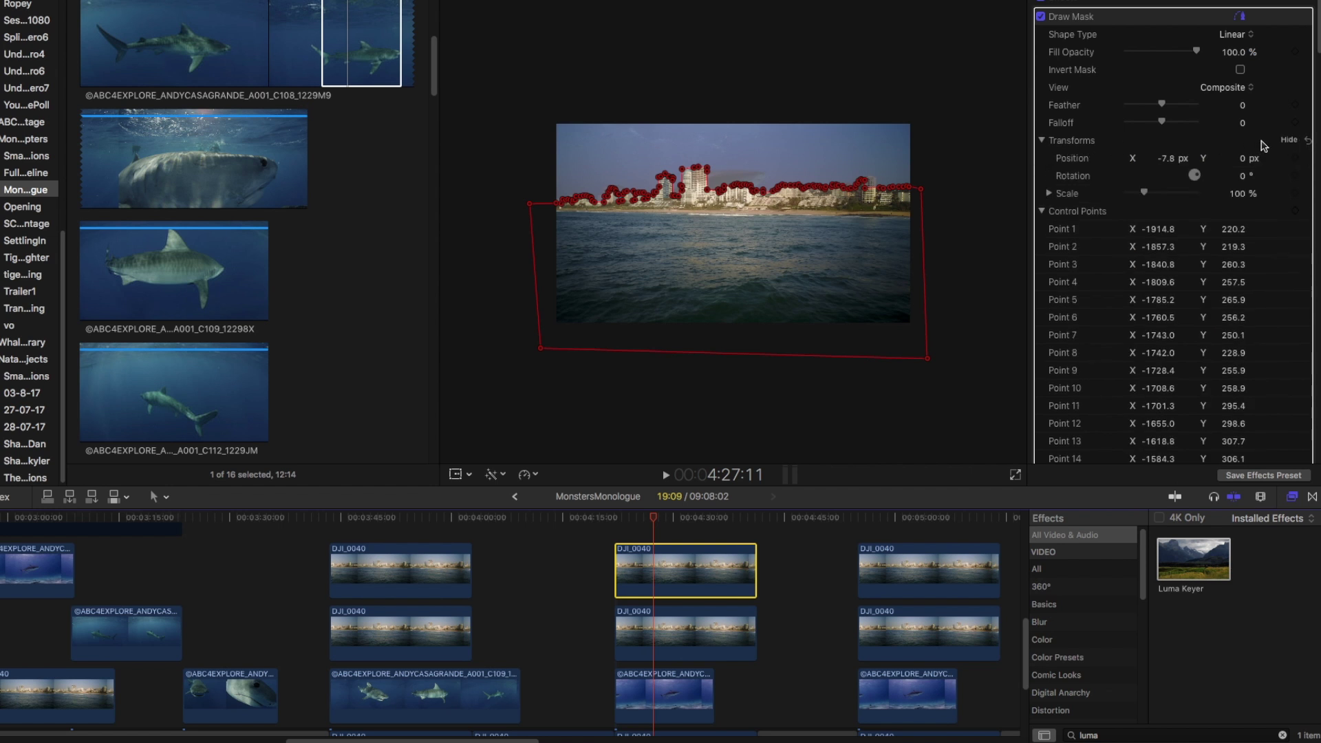
pyautogui.click(1295, 159)
pyautogui.click(1295, 211)
pyautogui.click(388, 568)
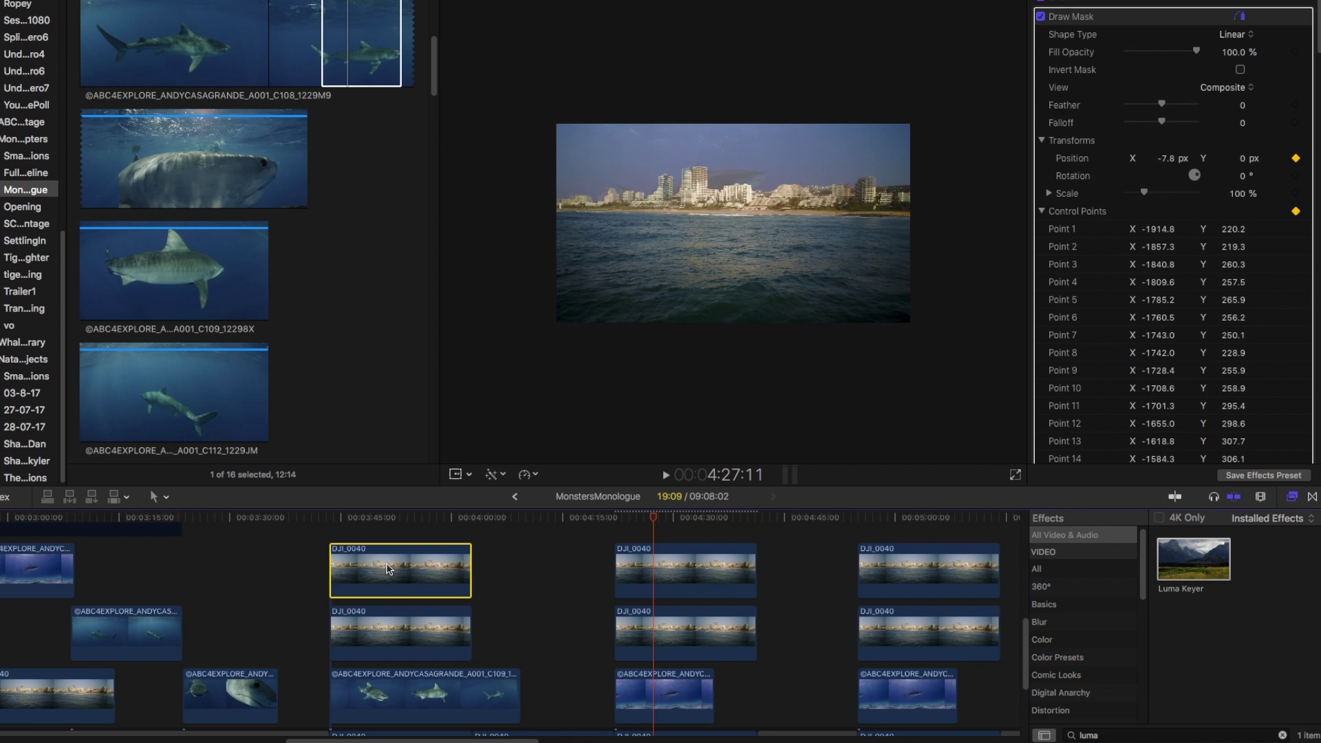
pyautogui.click(370, 526)
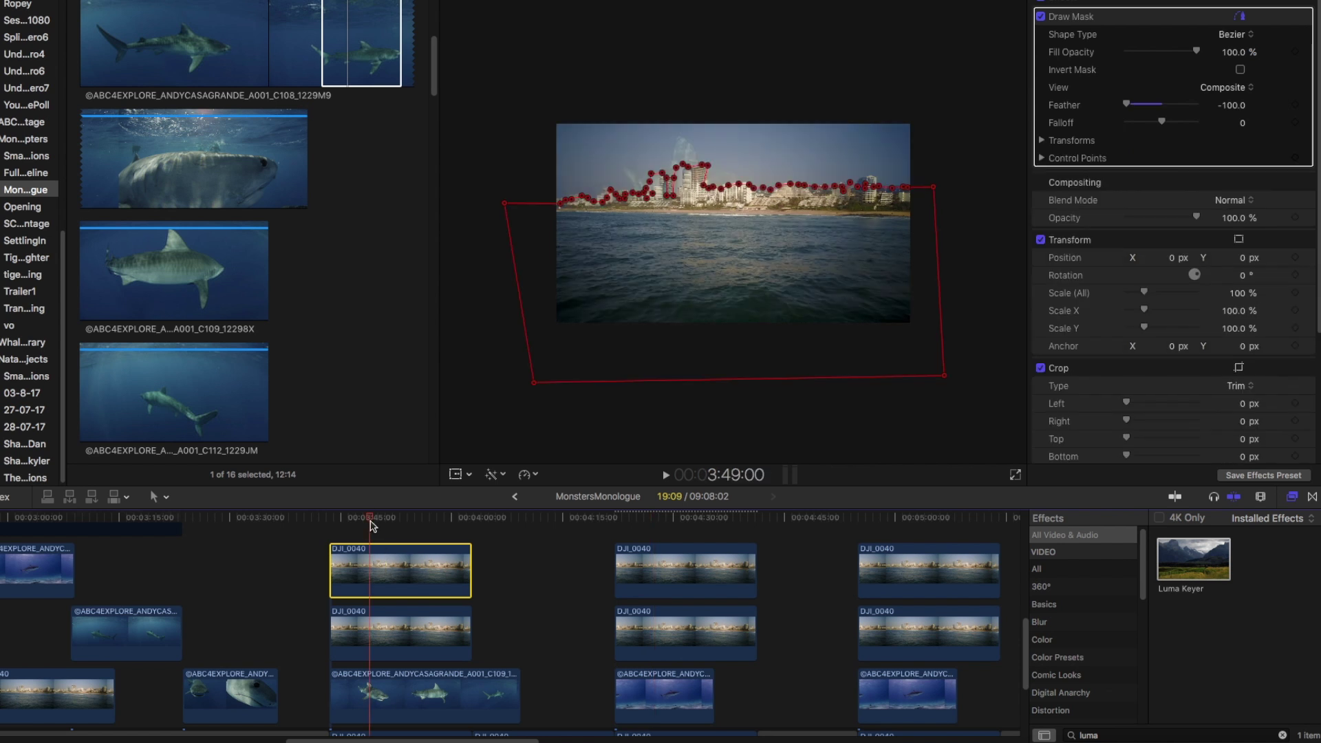
pyautogui.click(393, 627)
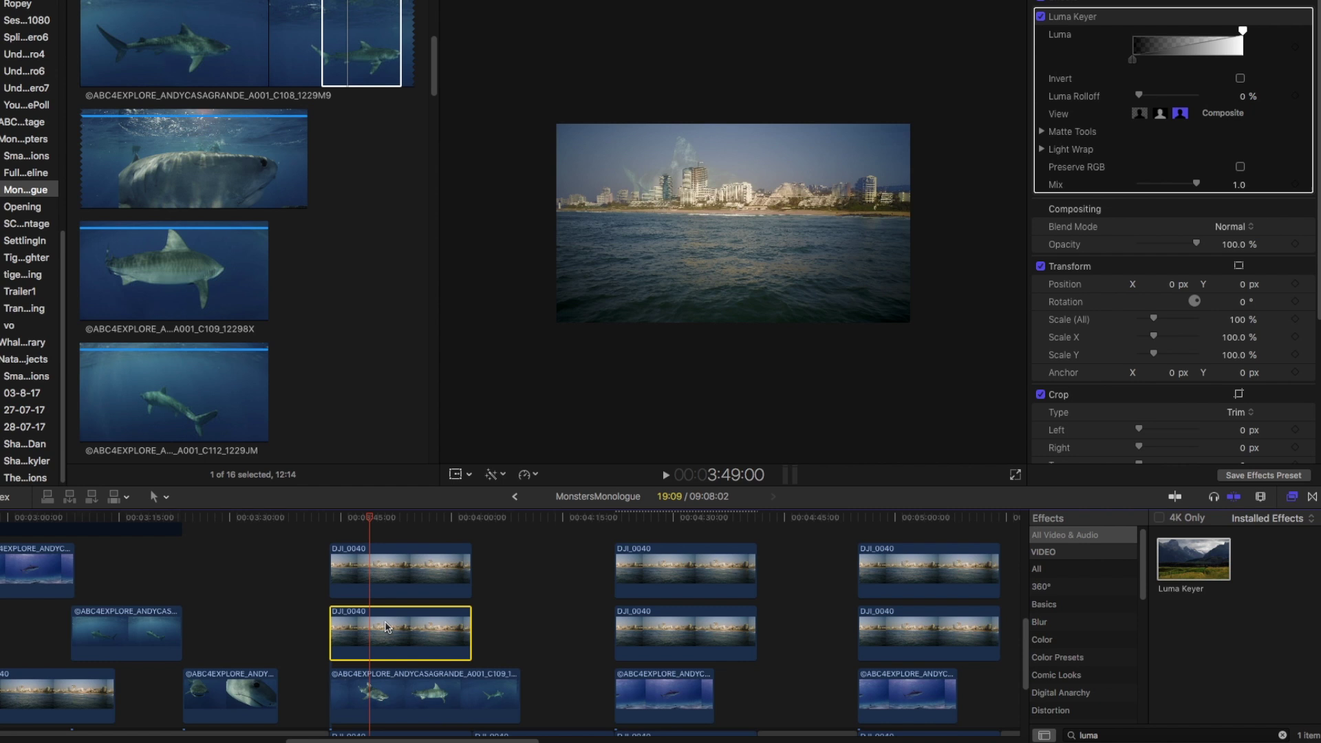
pyautogui.click(657, 530)
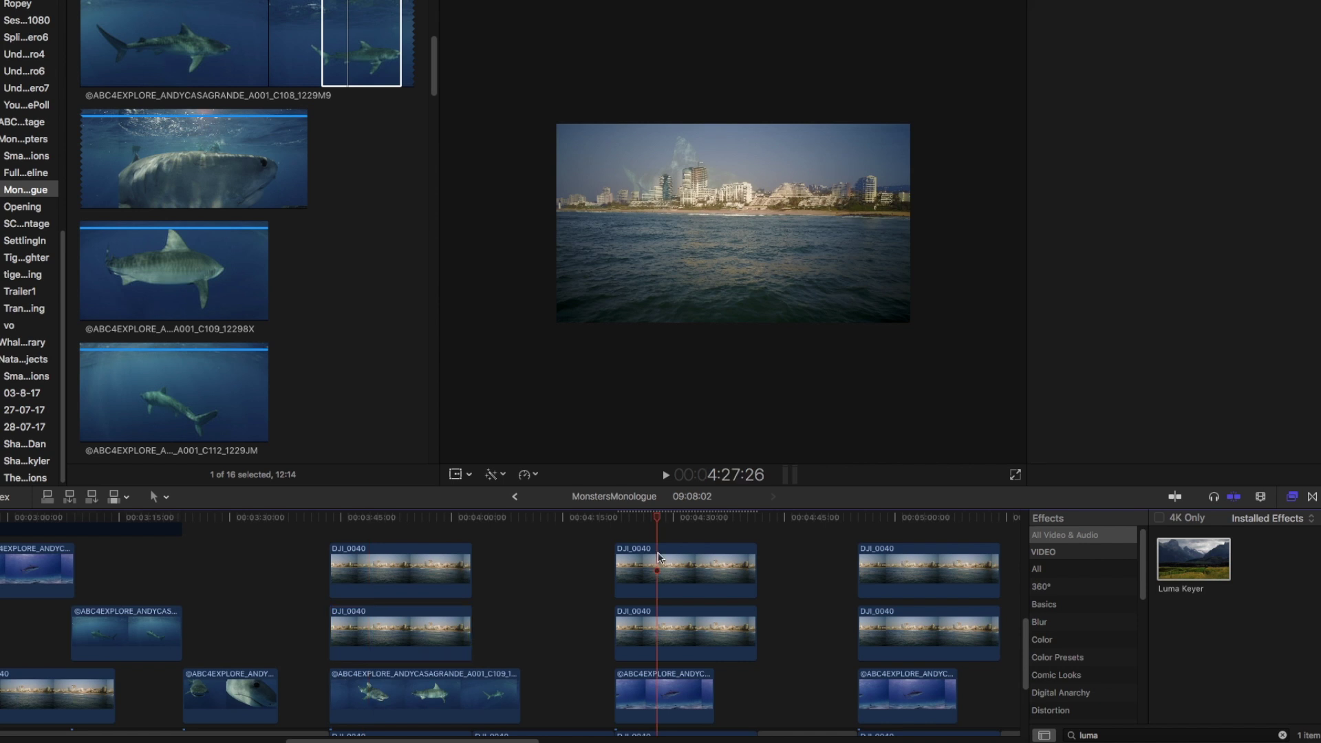
pyautogui.click(659, 557)
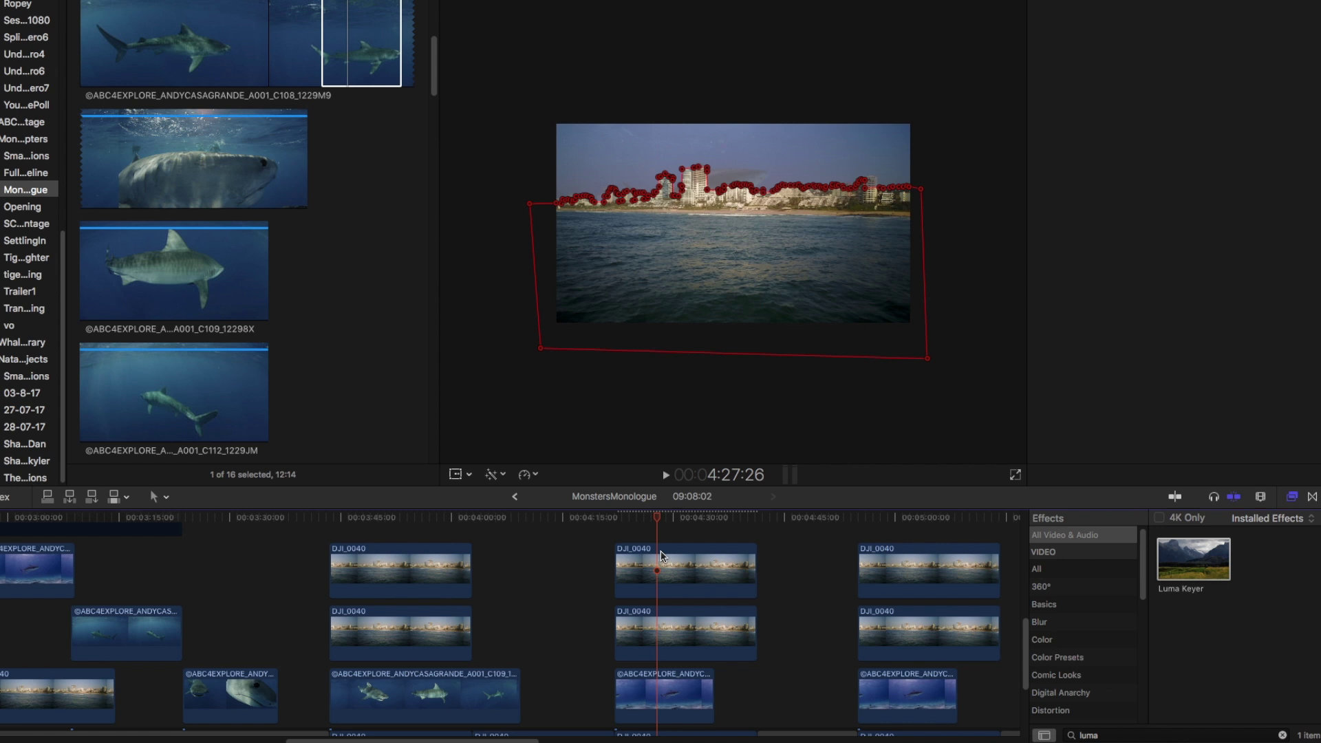
pyautogui.click(662, 556)
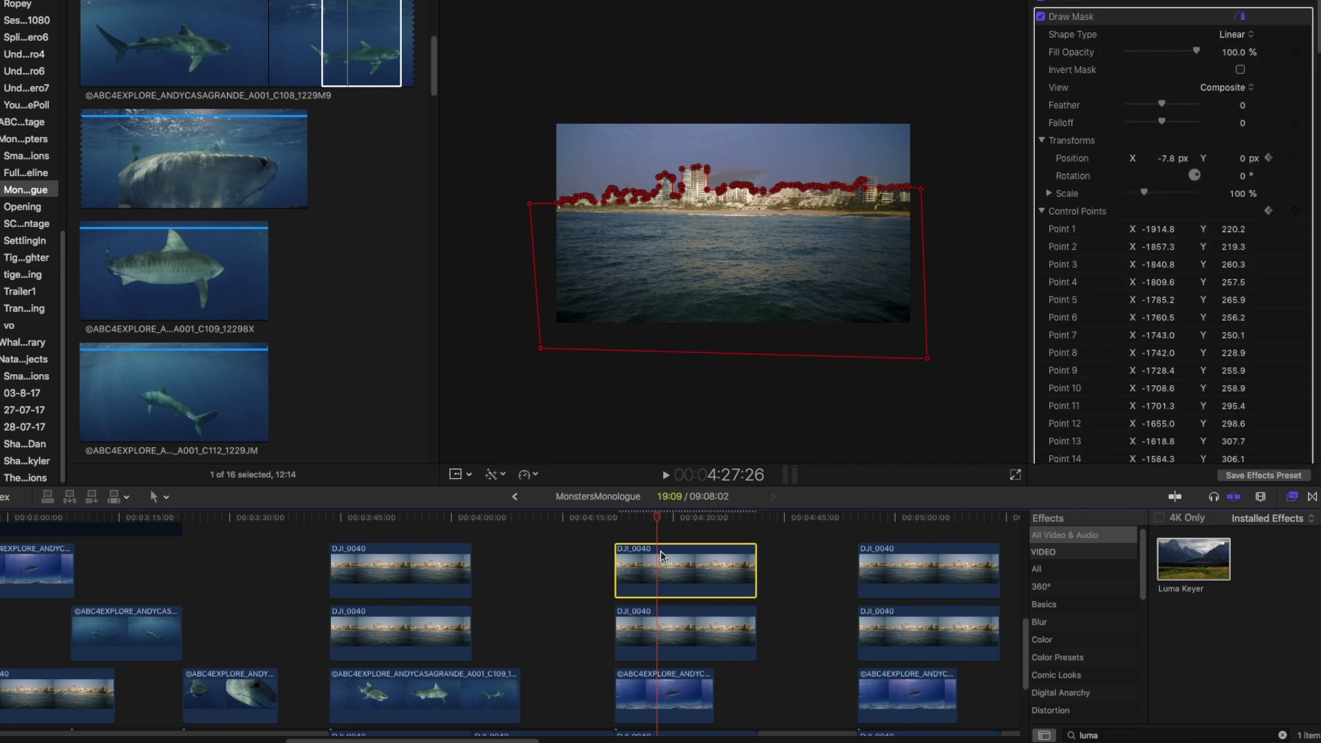
pyautogui.moveTo(537, 737); pyautogui.dragTo(885, 740)
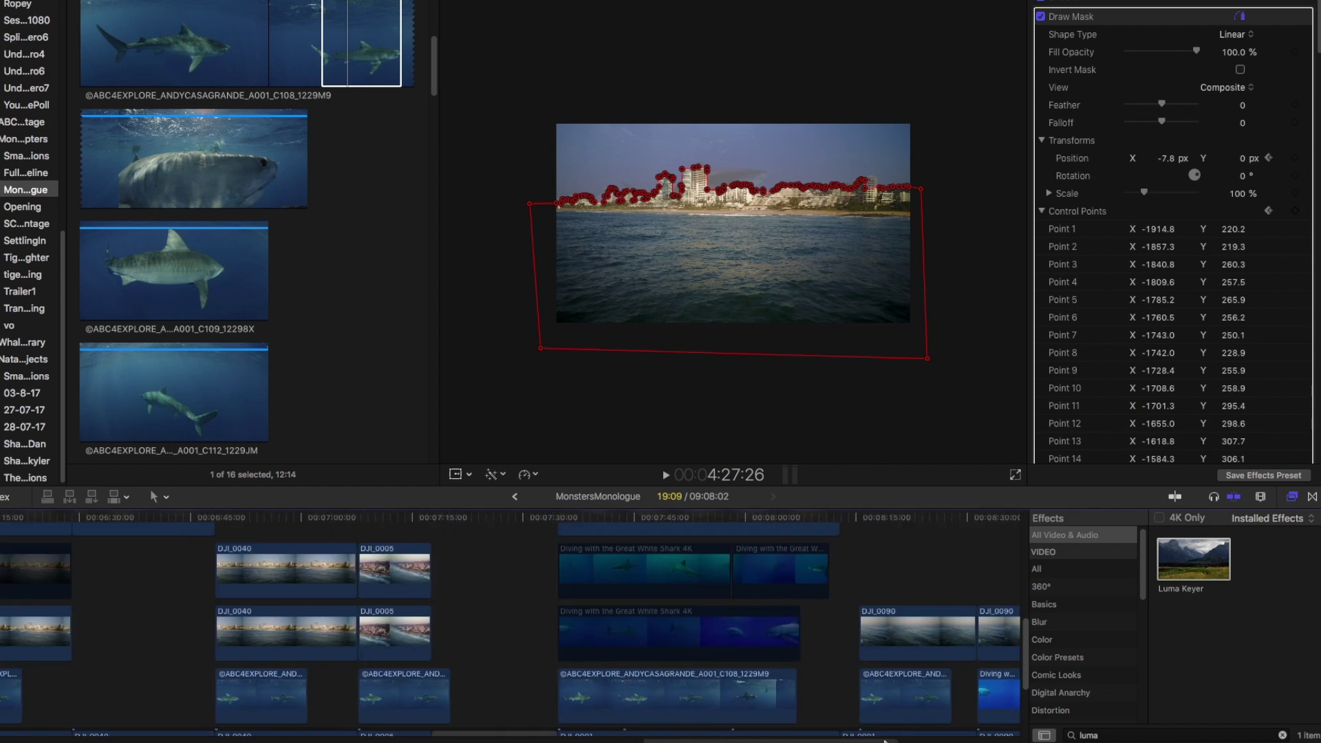
# Move the playhead to the sunset shots near 07:30 and select the DJI_0001 clip to check its mask.
pyautogui.scroll(3, 784, 654)
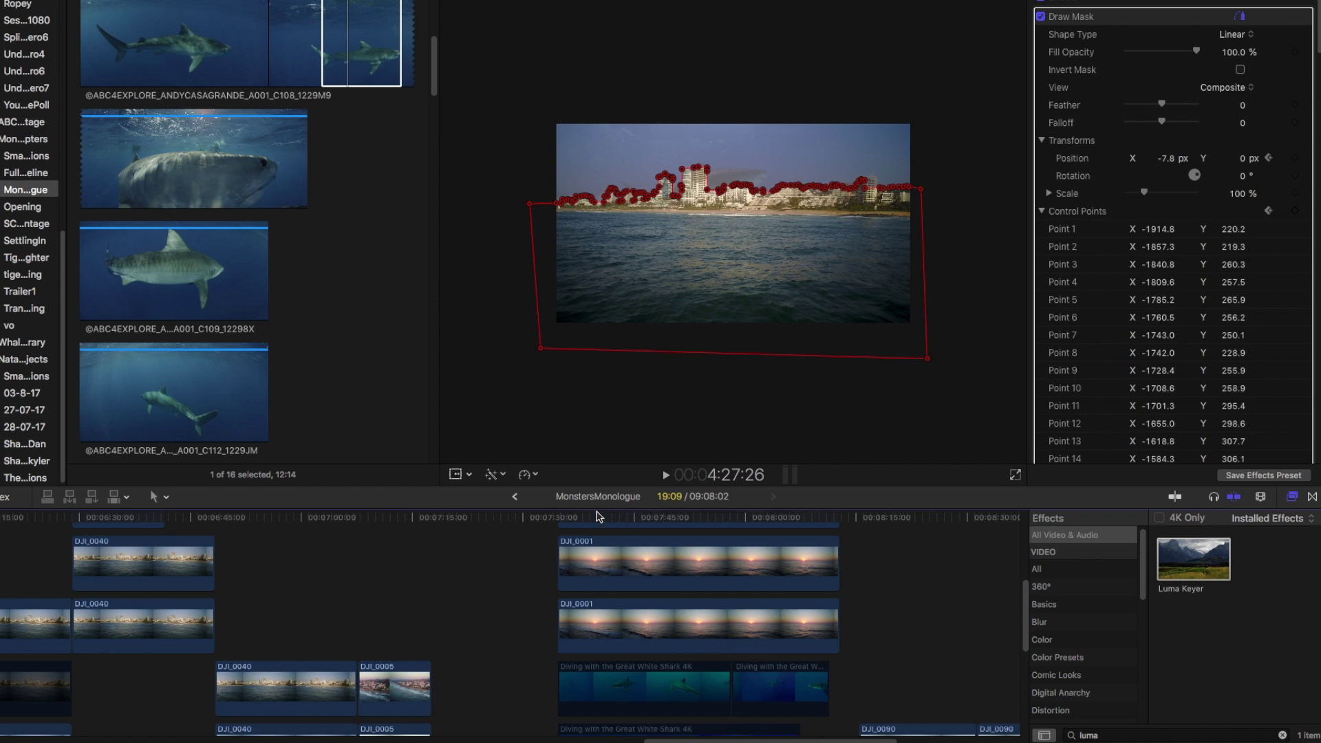
pyautogui.click(566, 524)
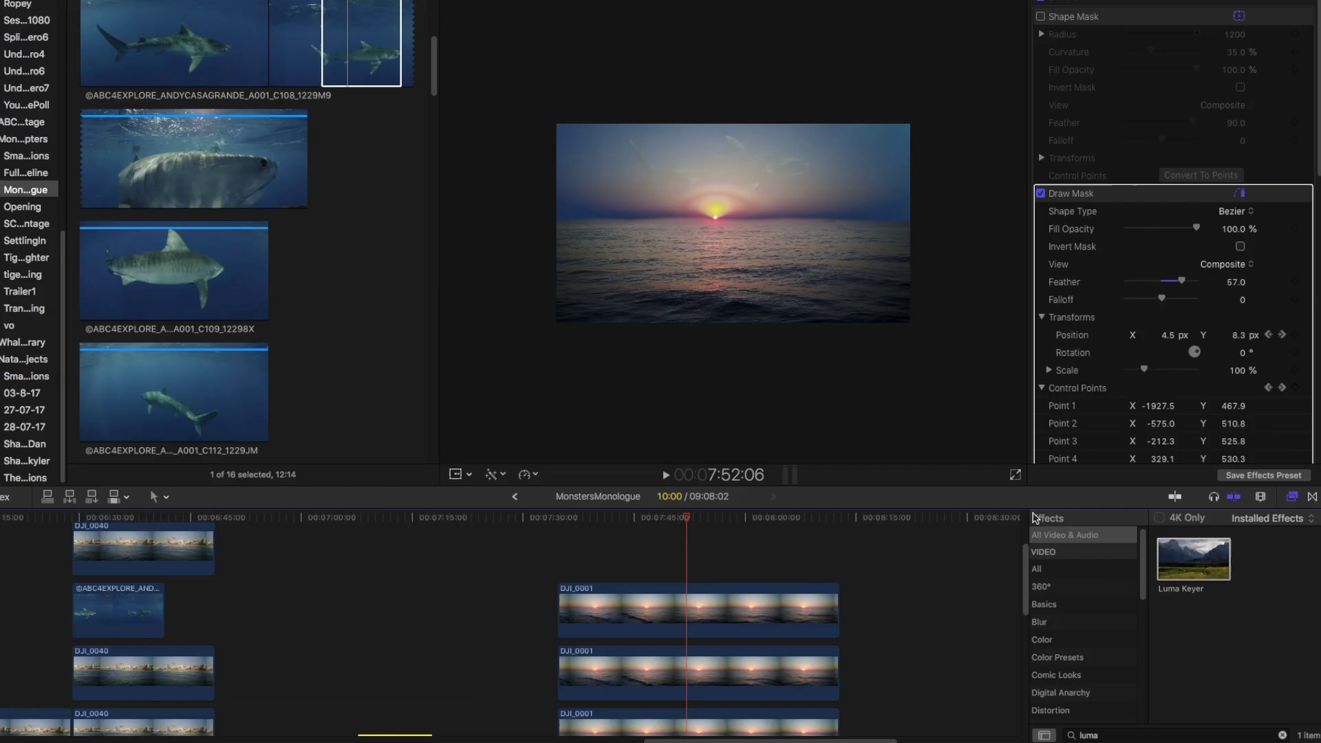
pyautogui.click(666, 622)
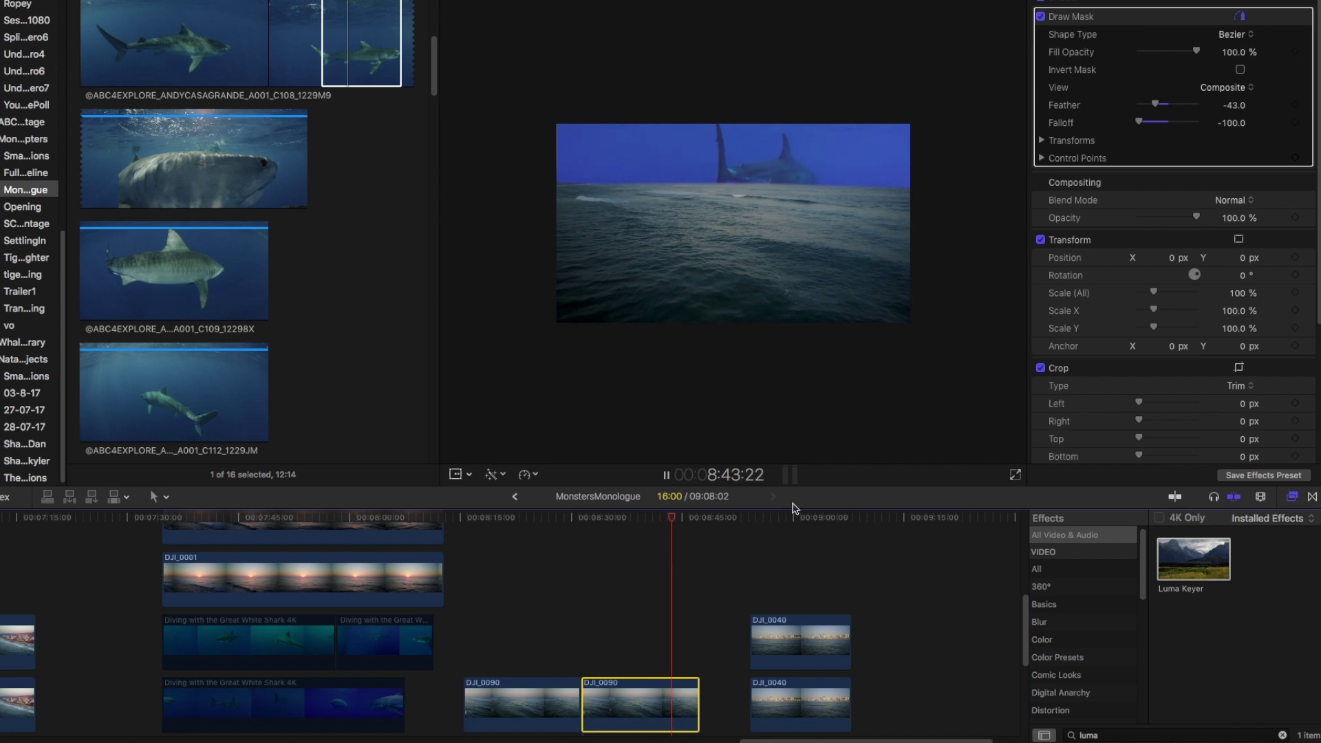
pyautogui.click(761, 522)
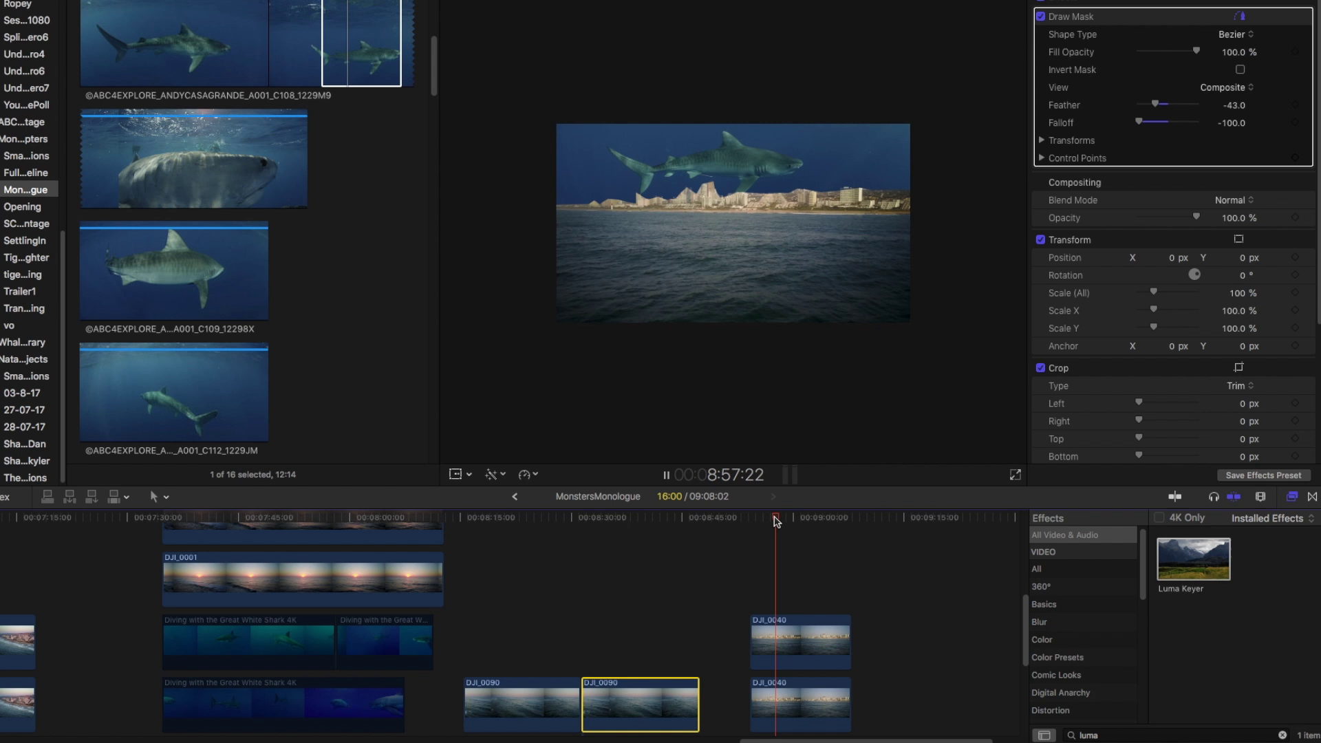
pyautogui.moveTo(790, 521); pyautogui.dragTo(762, 521)
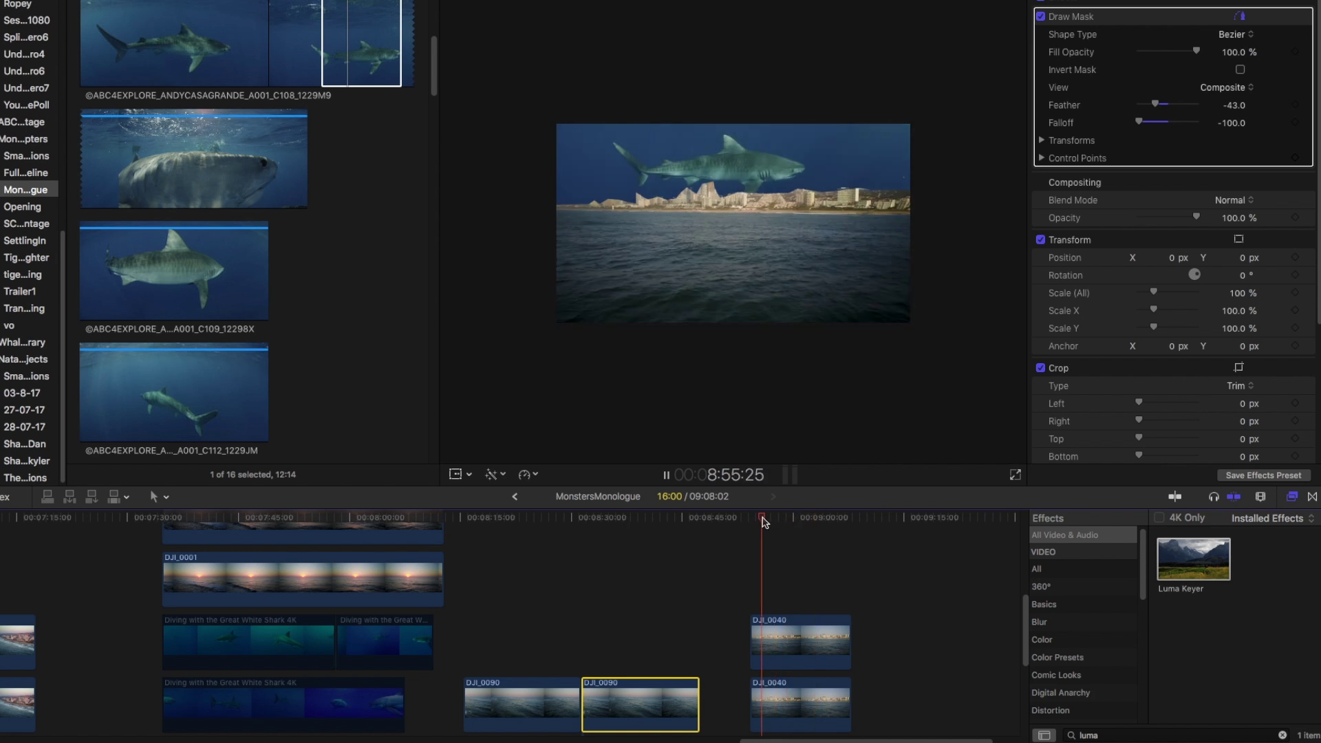
pyautogui.scroll(-4, 762, 522)
pyautogui.press('space')
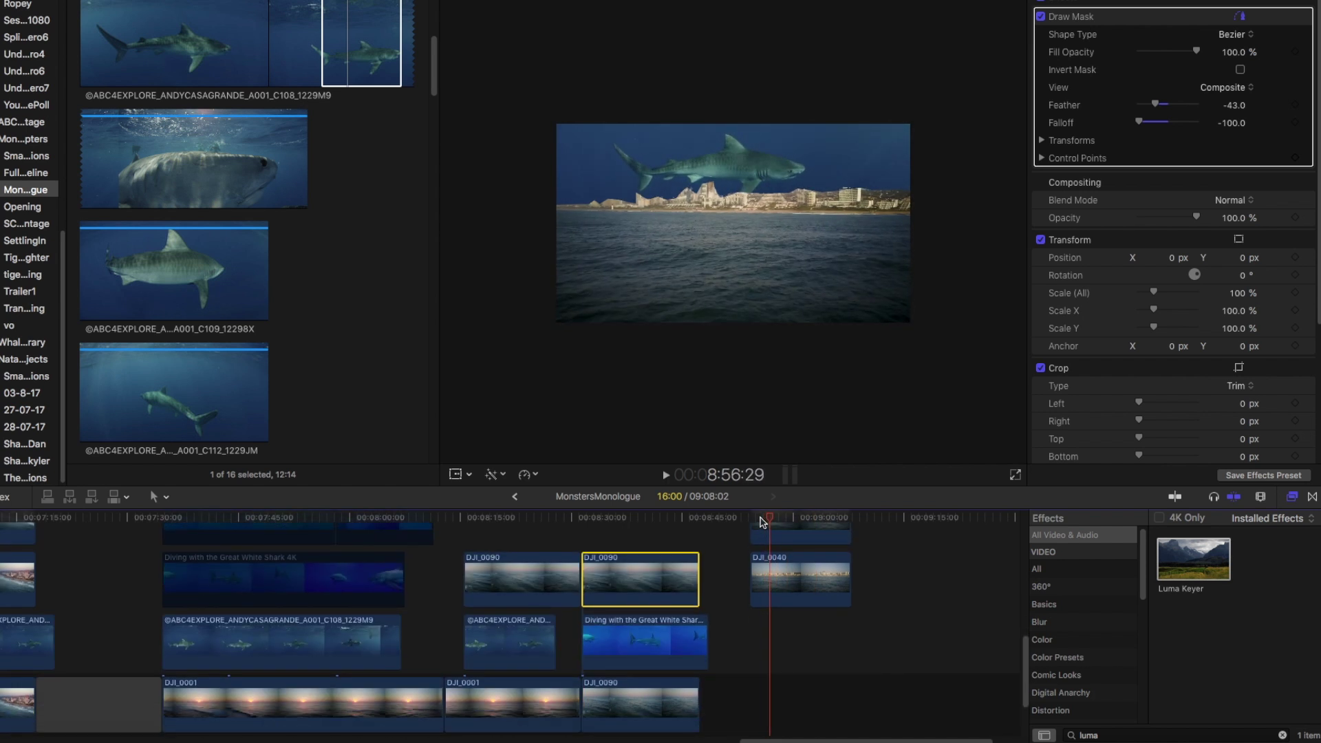
pyautogui.click(518, 502)
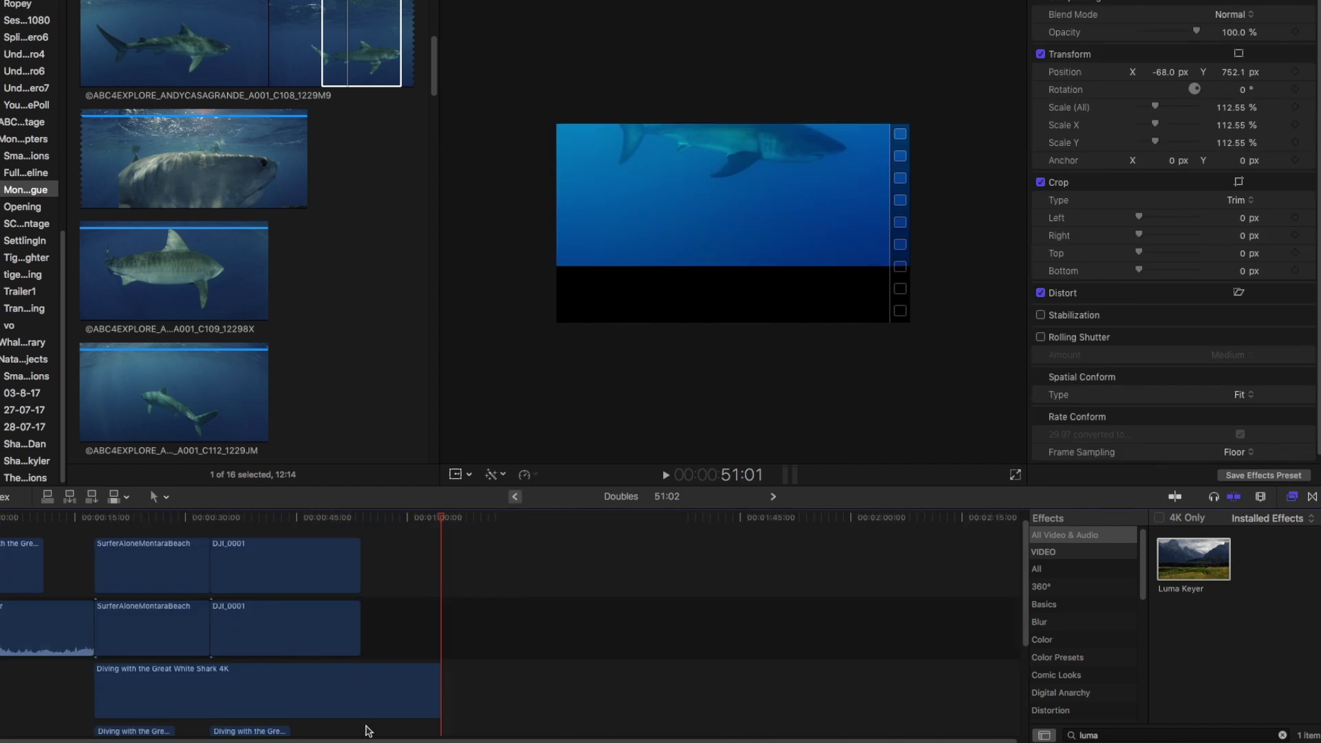
pyautogui.press('space')
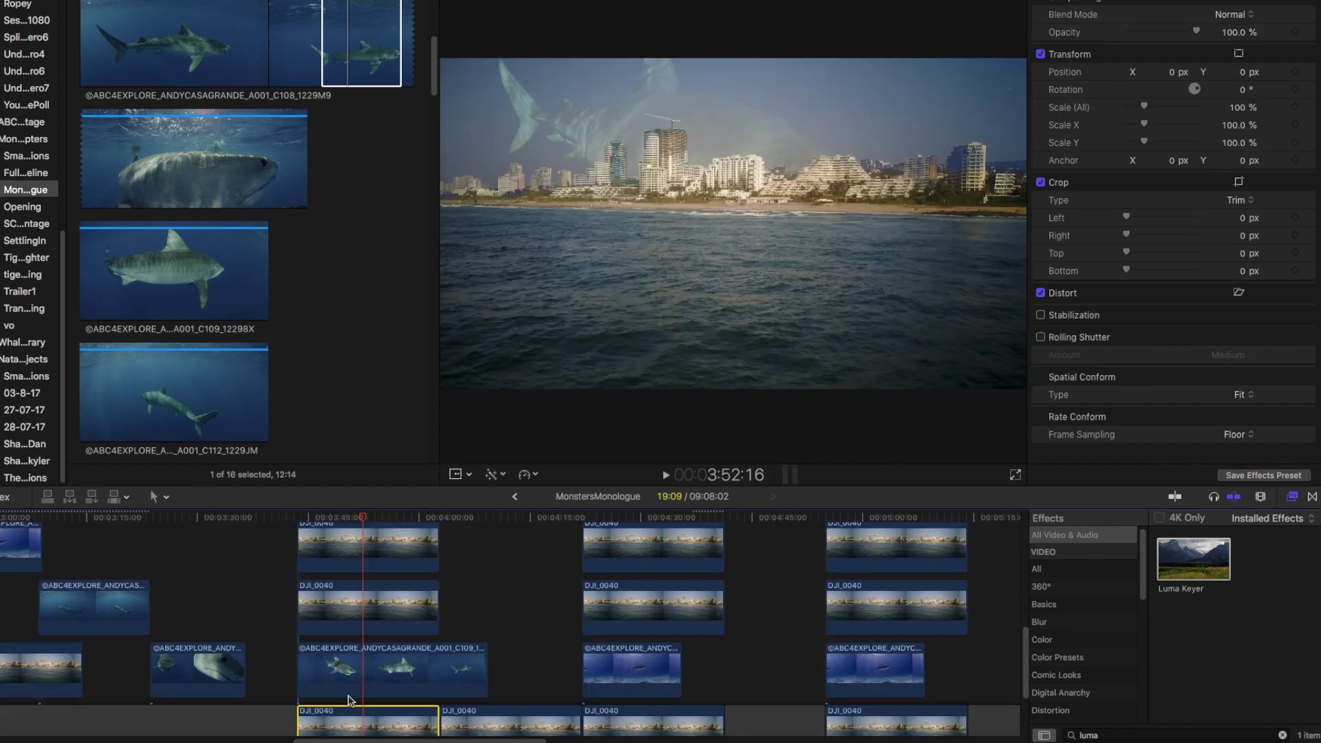
# Inspect each layer of the stack: top mask layer, Luma Keyer layer, shark clip, and bottom DJI_0040 clip.
pyautogui.scroll(3, 349, 701)
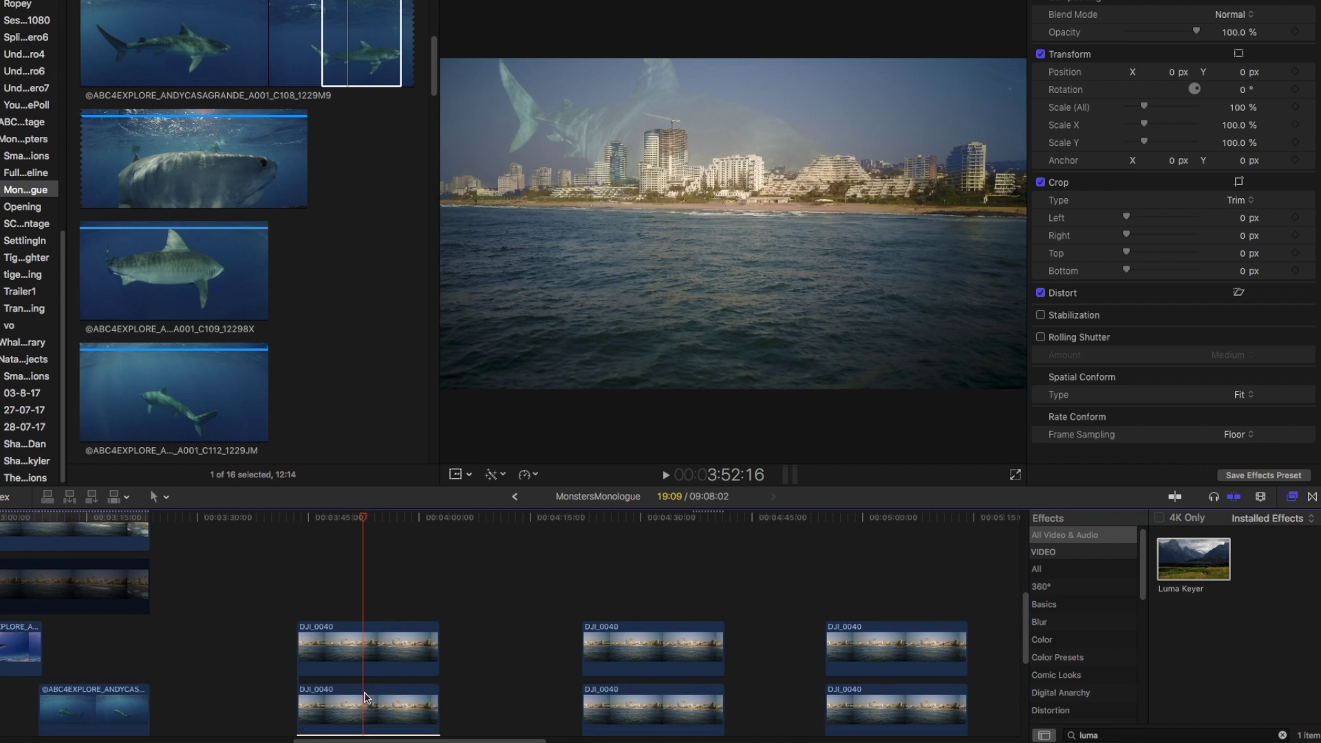
pyautogui.scroll(-3, 365, 697)
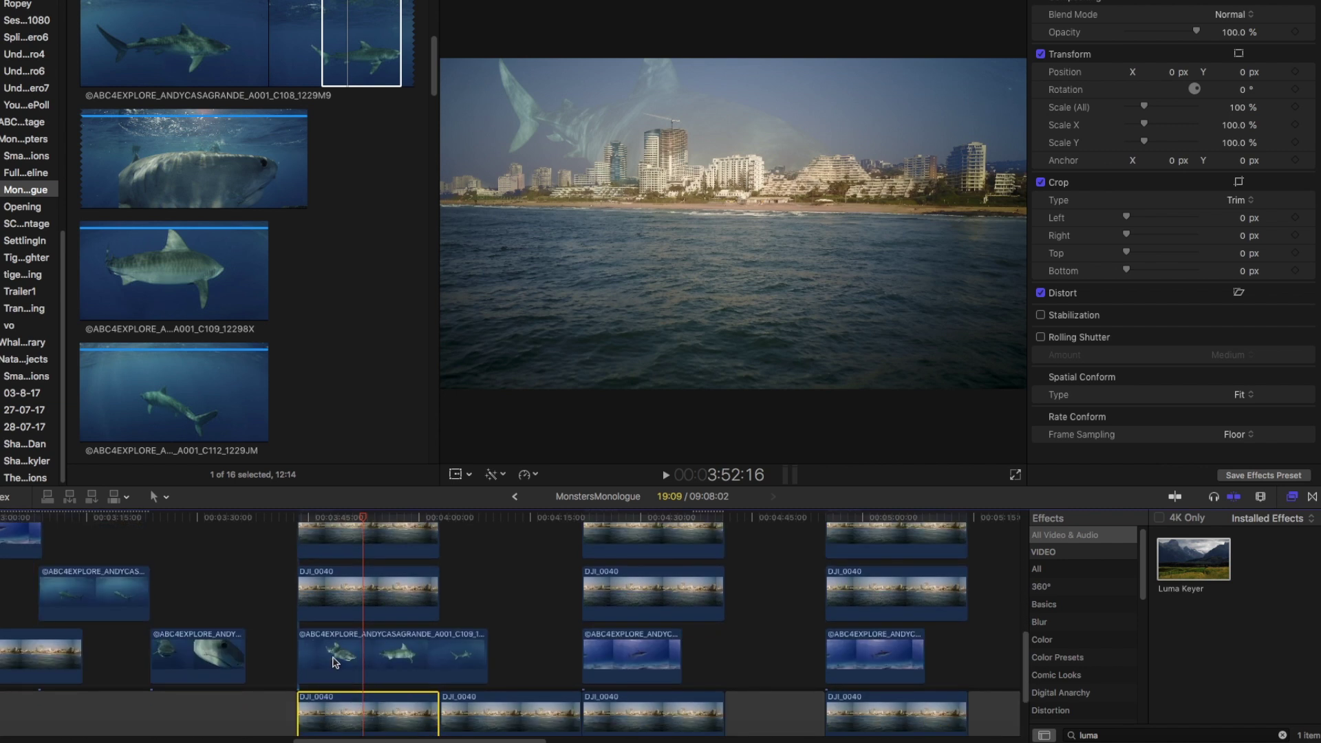
pyautogui.scroll(2, 335, 662)
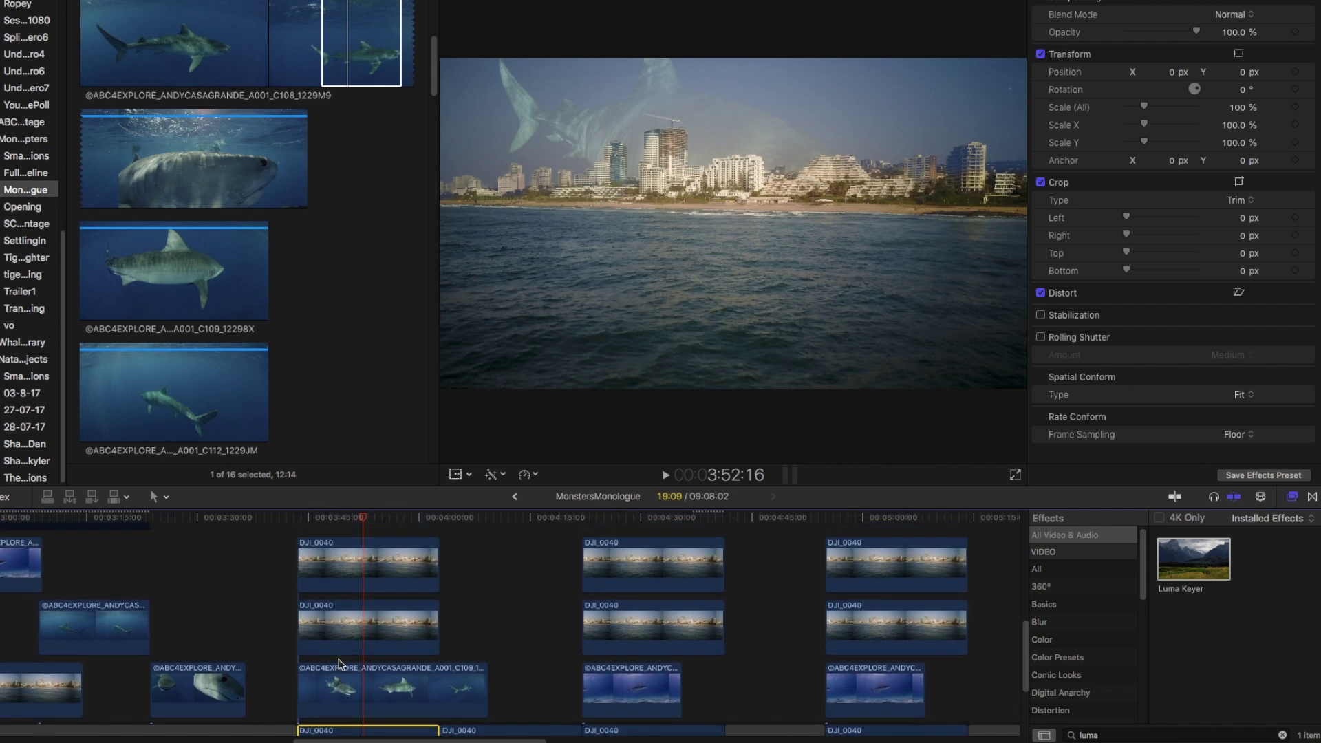
pyautogui.scroll(-1, 339, 665)
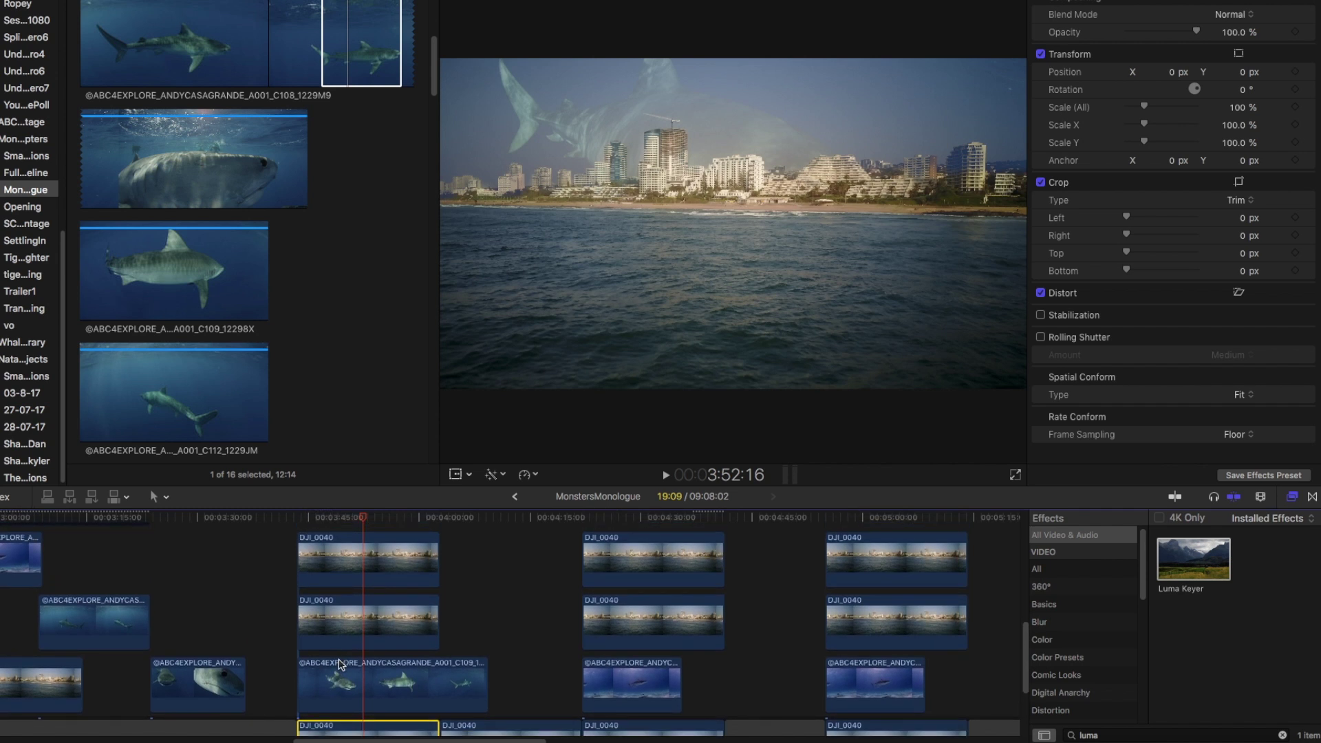
pyautogui.click(351, 576)
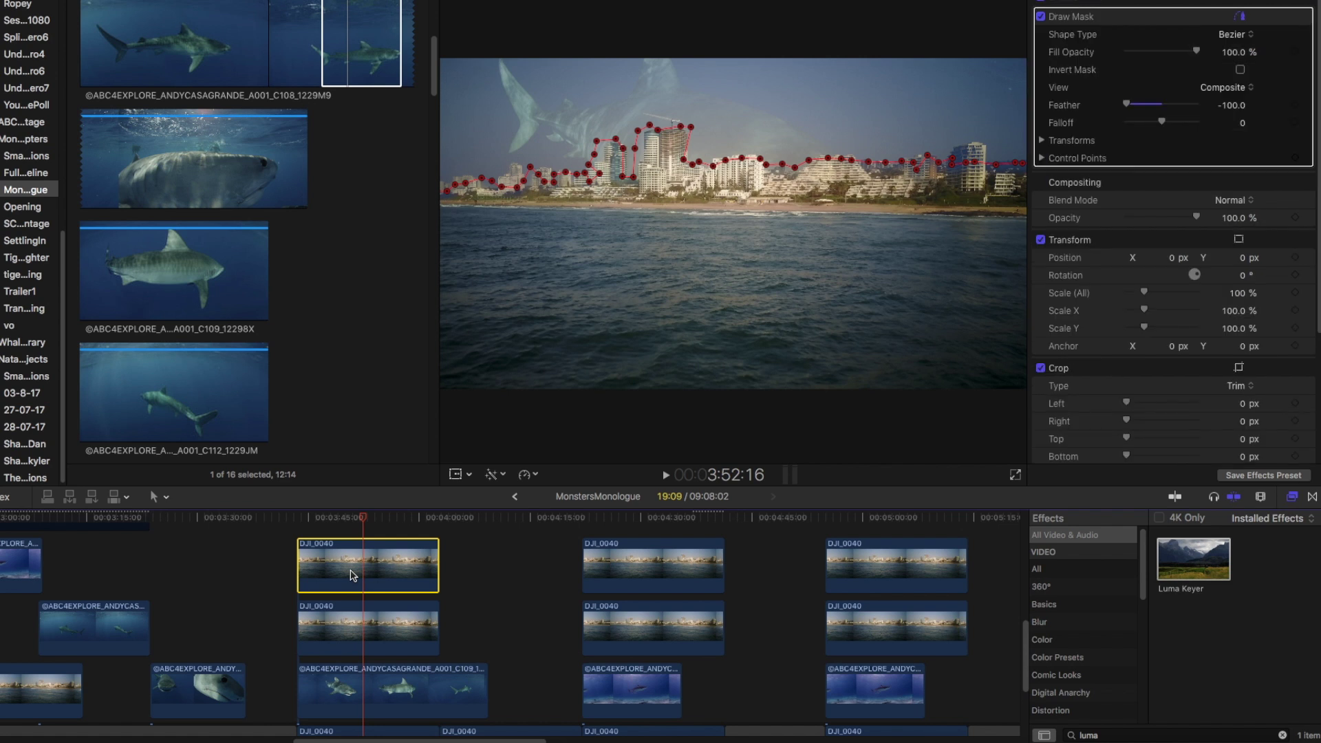
pyautogui.click(351, 629)
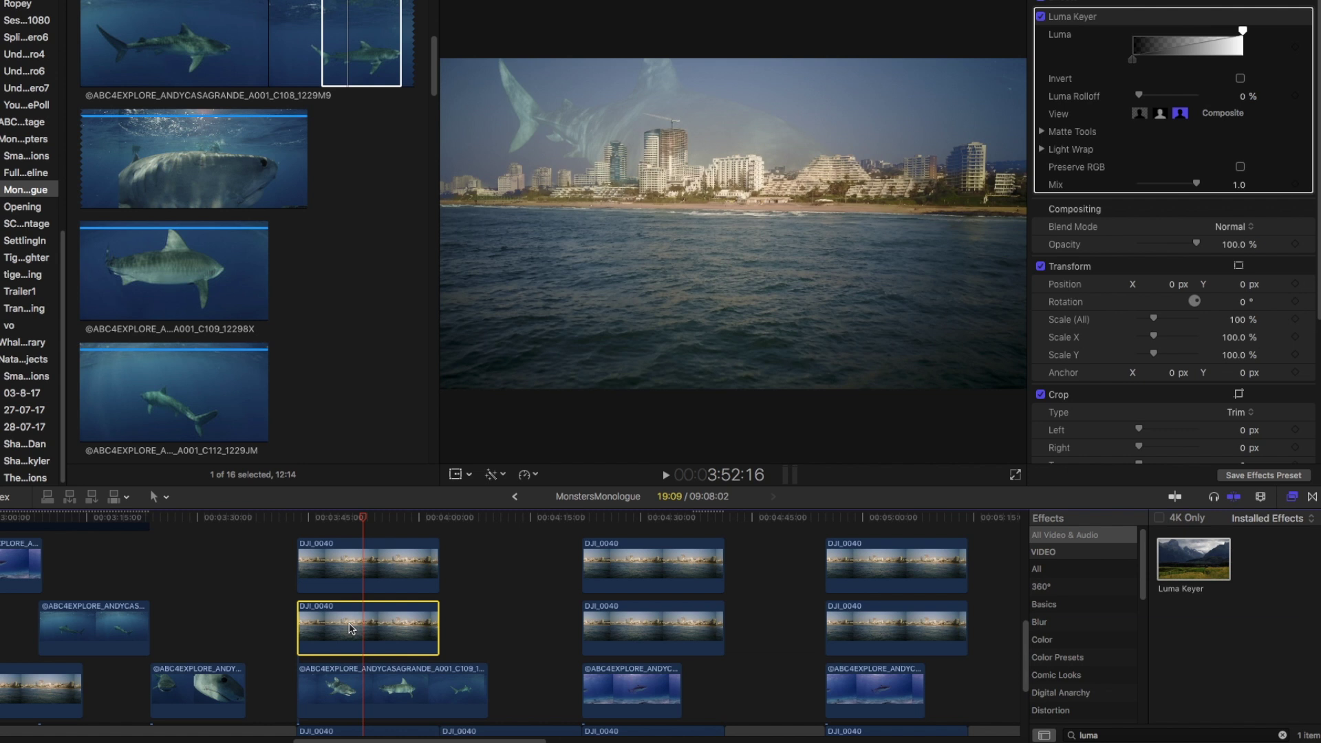
pyautogui.scroll(-2, 356, 618)
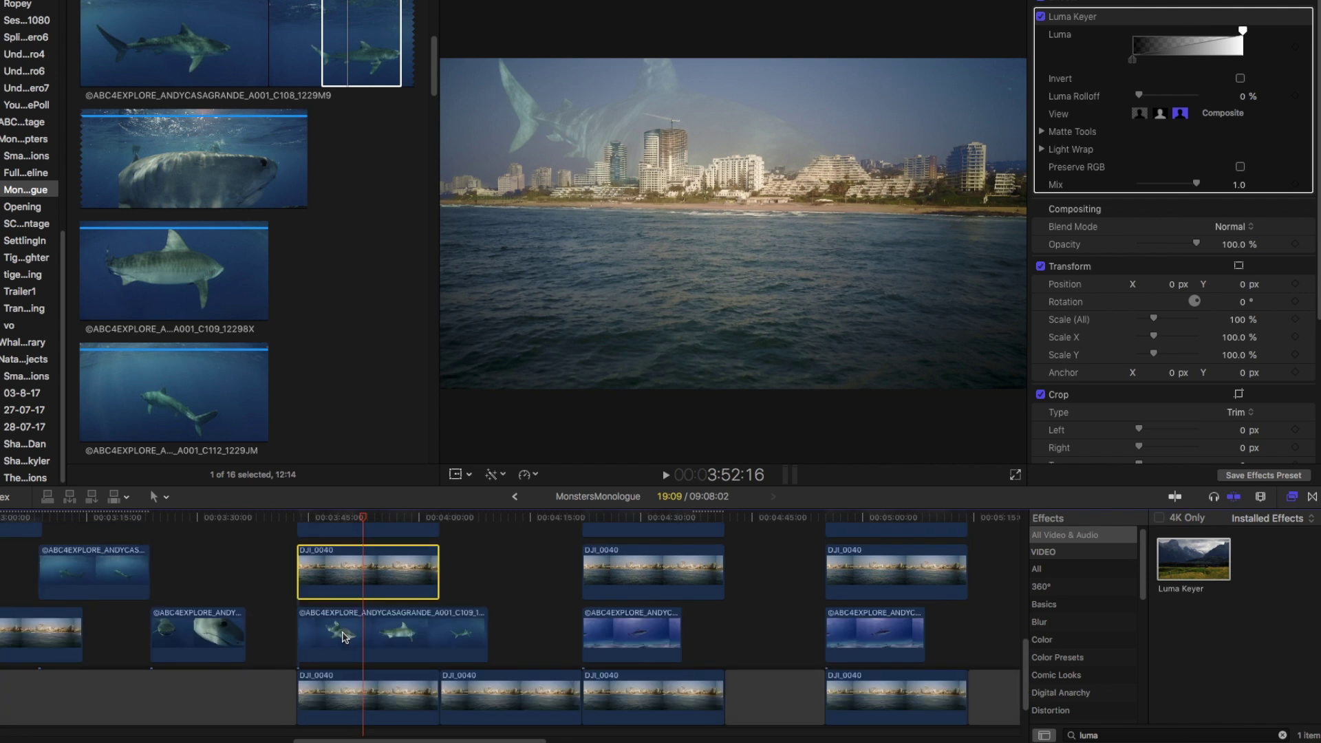
pyautogui.click(344, 636)
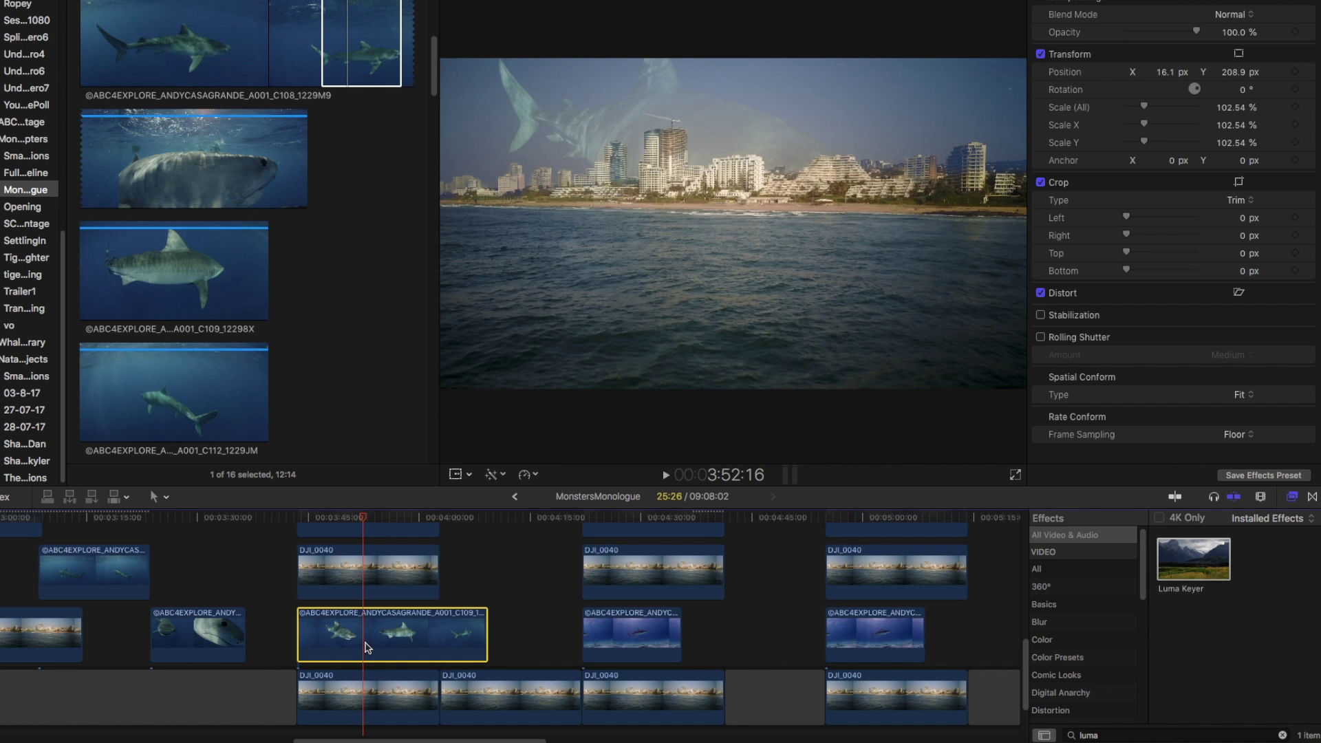
pyautogui.click(347, 695)
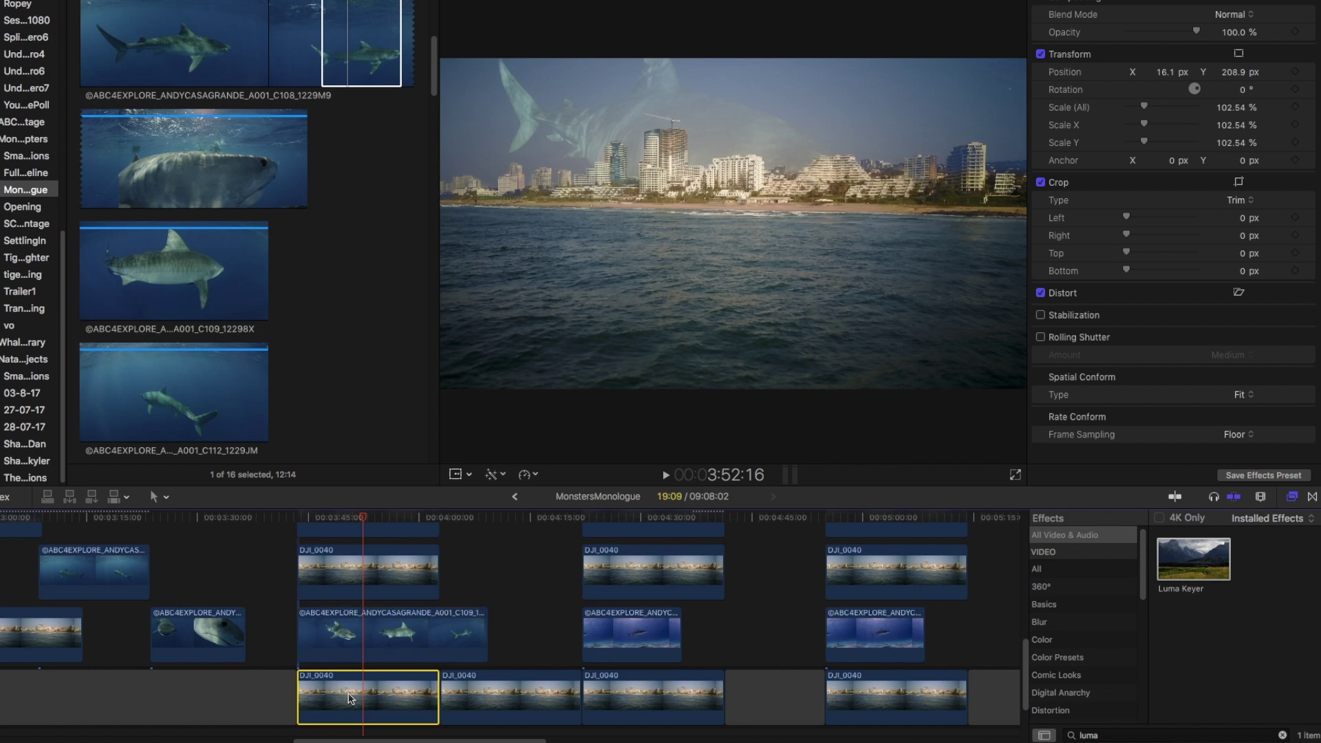
# Select both skyline layers with the shark clip and scroll right to the empty area near 9:11.
pyautogui.scroll(2, 351, 689)
pyautogui.keyDown('super'); pyautogui.click(323, 582); pyautogui.keyUp('super')
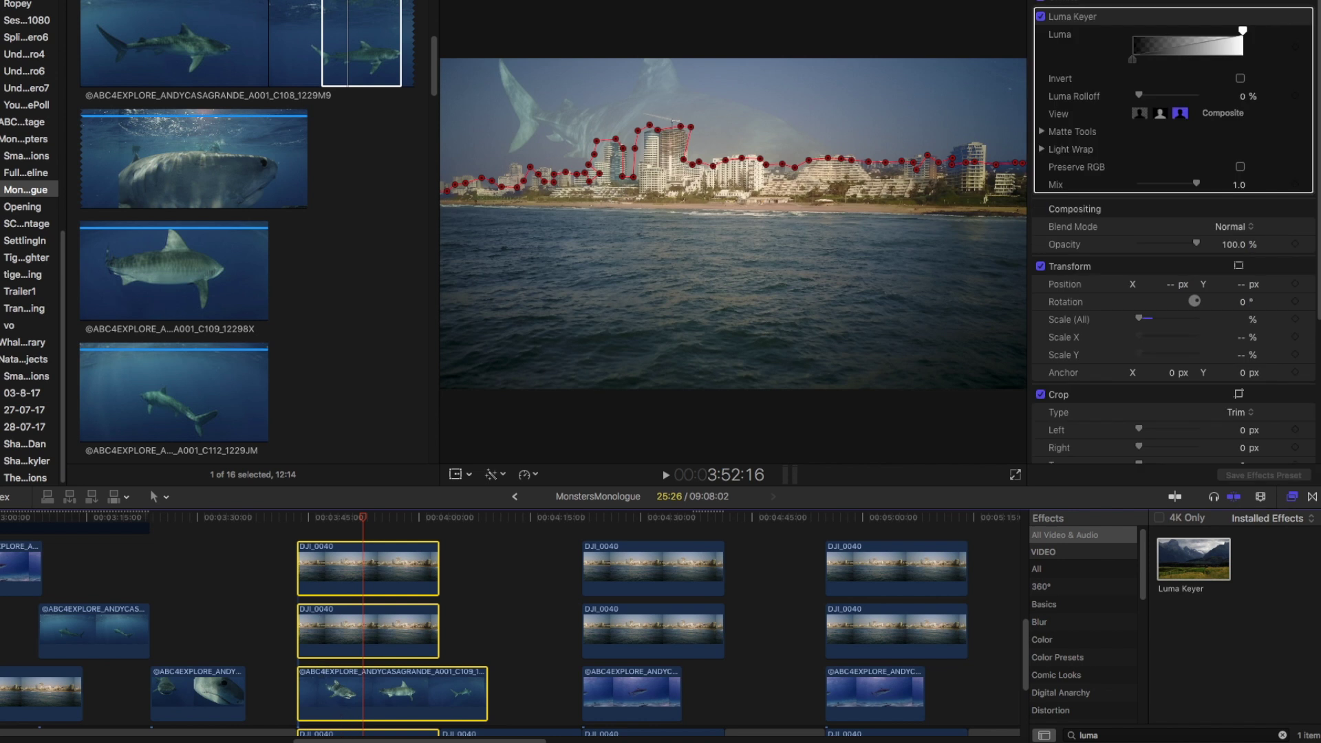
pyautogui.hscroll(15, 510, 619)
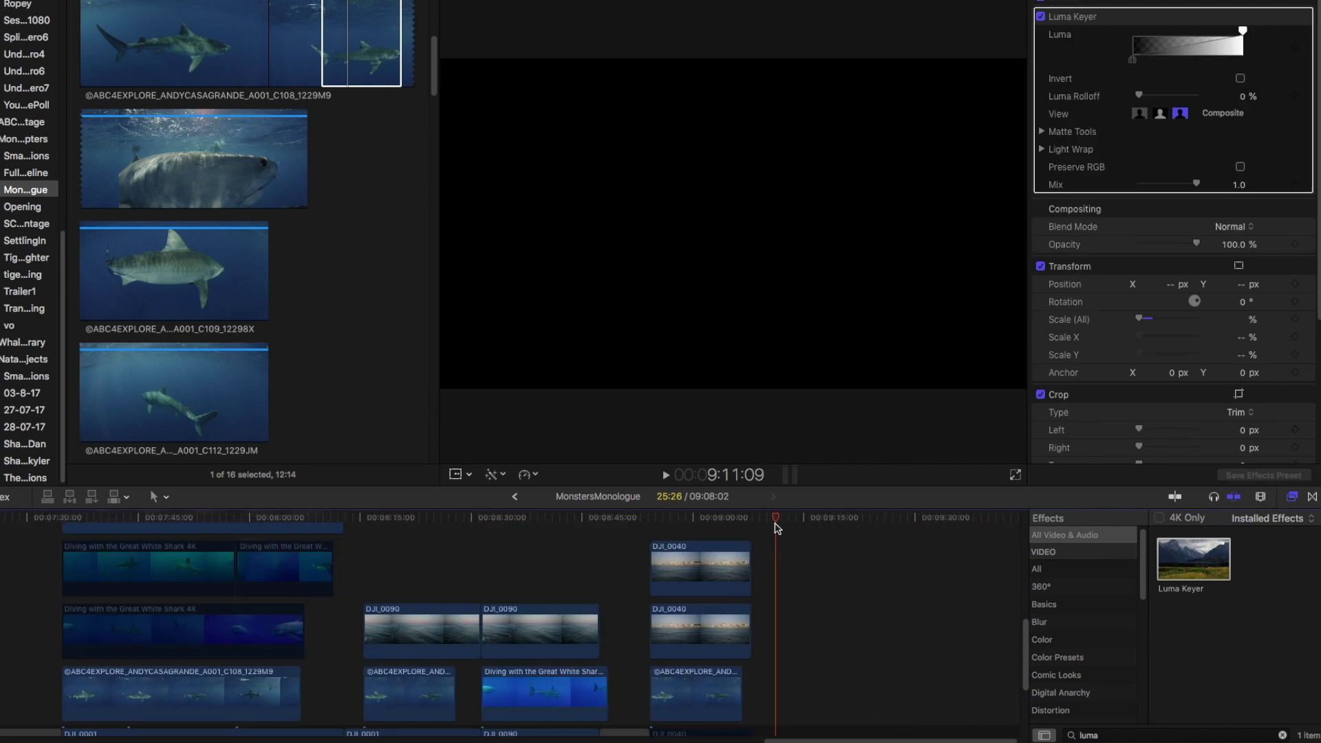
# Paste the copied skyline-and-shark clip stack past the last clips, near 9:18.
pyautogui.press('super+v')
pyautogui.click(830, 609)
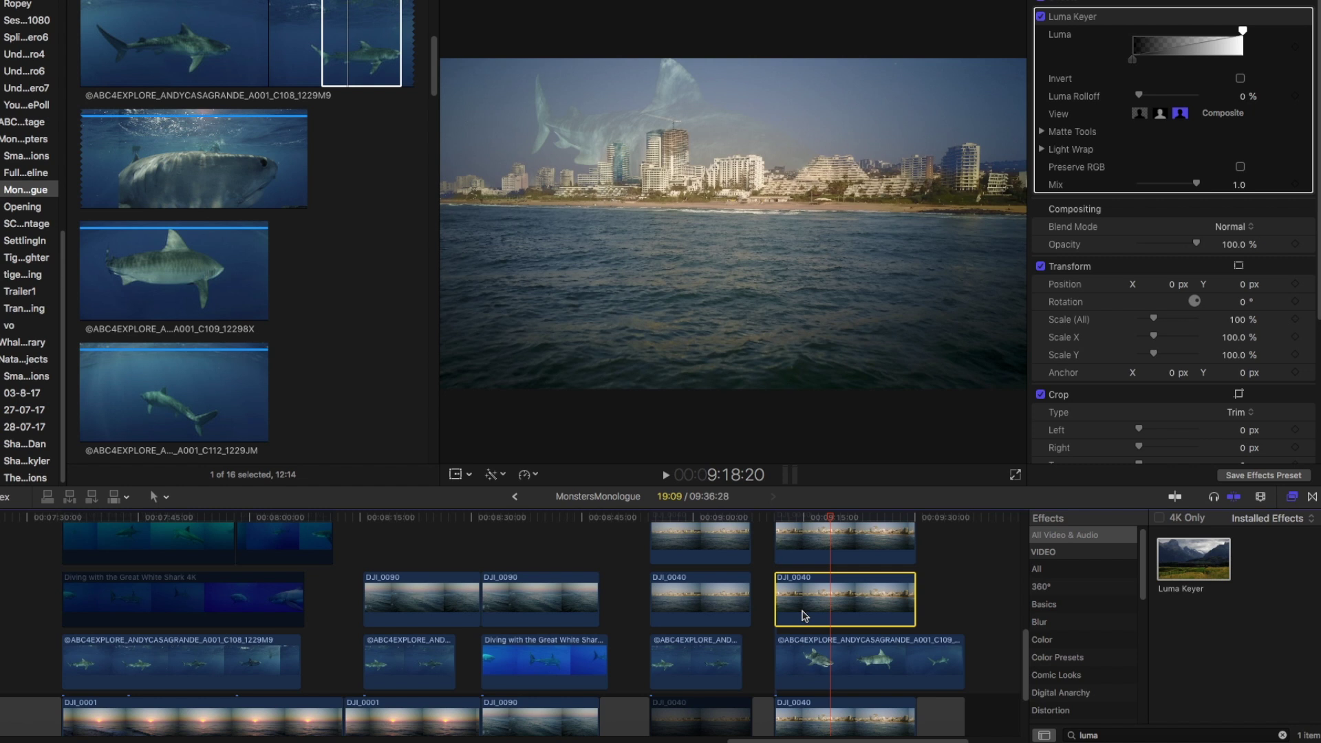
pyautogui.scroll(3, 802, 615)
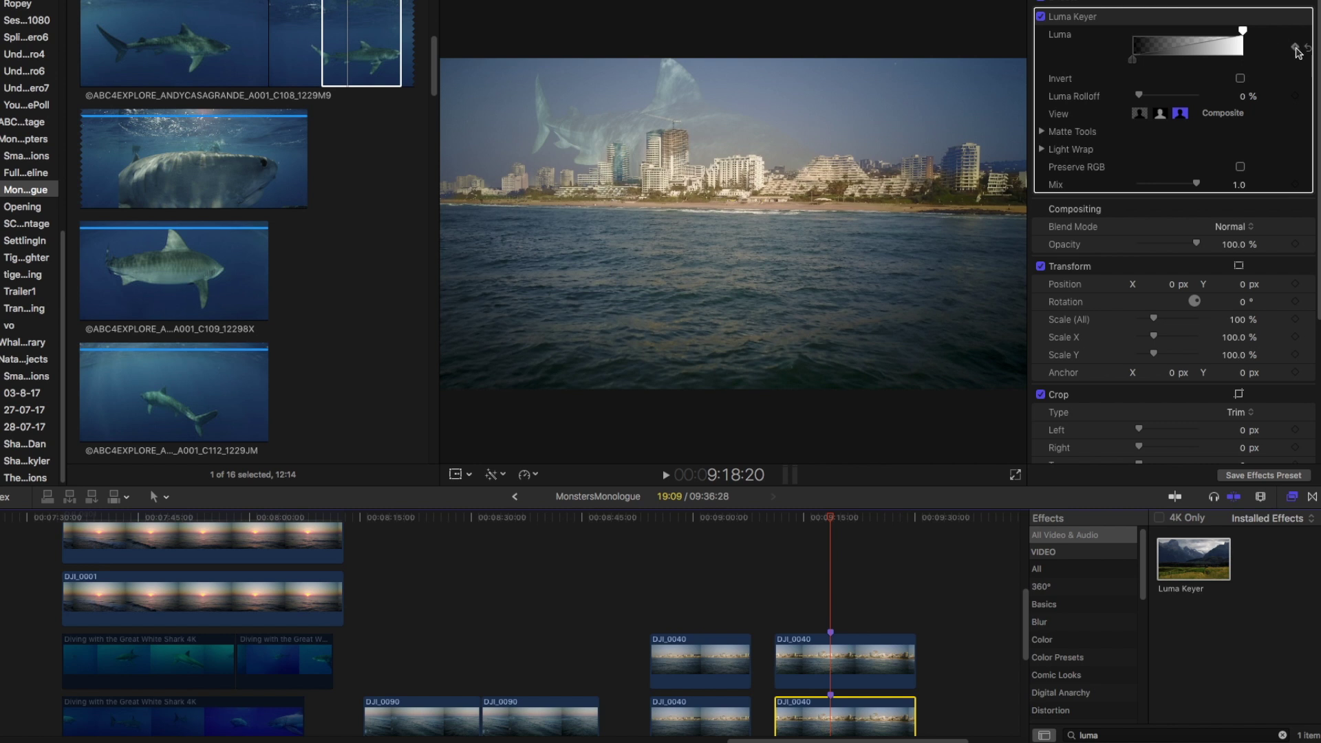
# Keyframe the Luma Keyer's luma range so the shark fades out of the sky, checking with playback.
pyautogui.click(1296, 48)
pyautogui.moveTo(1168, 69); pyautogui.dragTo(1106, 71)
pyautogui.moveTo(1242, 32); pyautogui.dragTo(1135, 31)
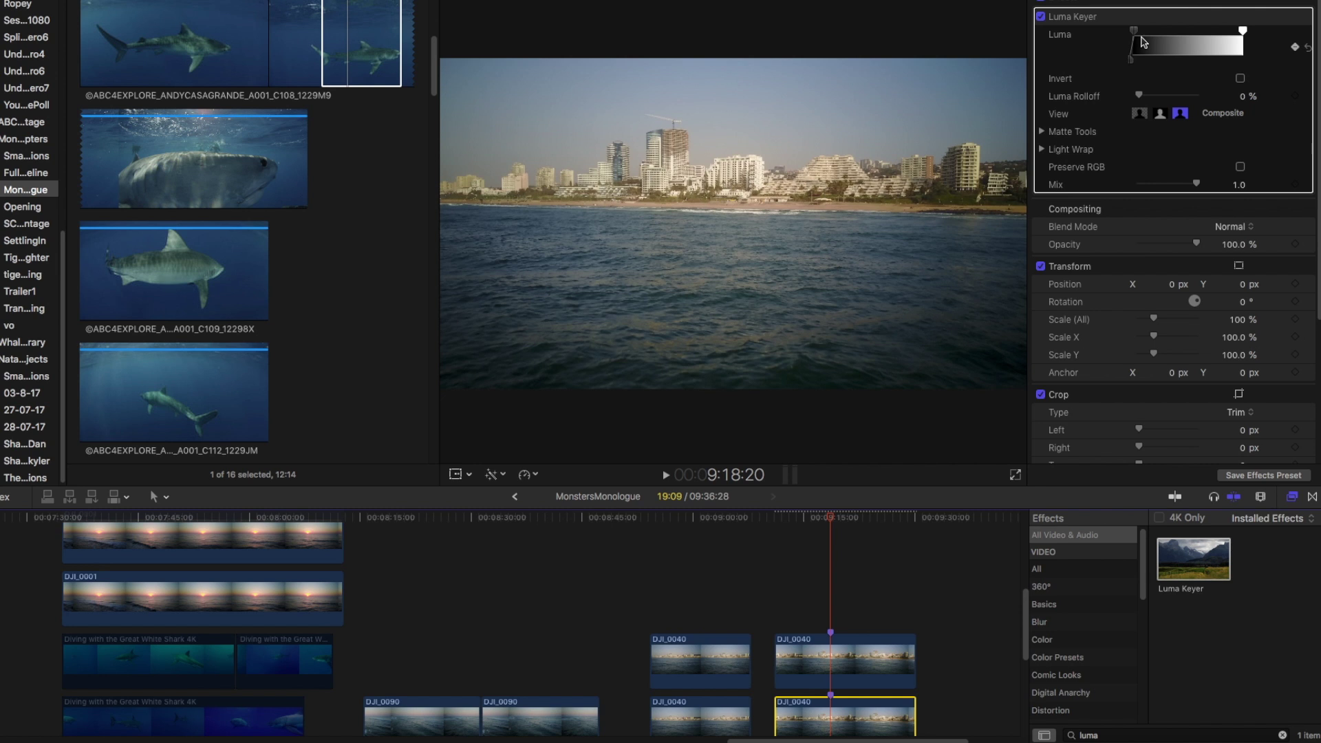
pyautogui.press('space')
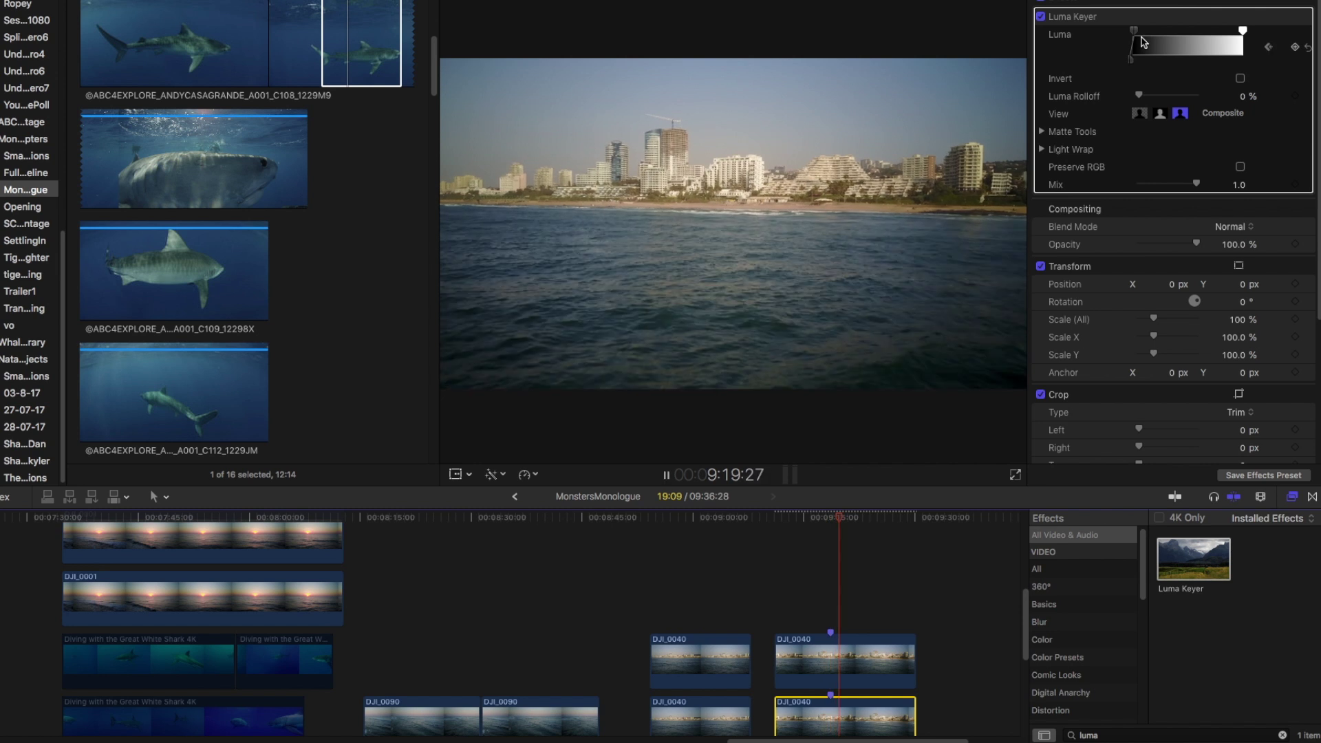
pyautogui.press('space')
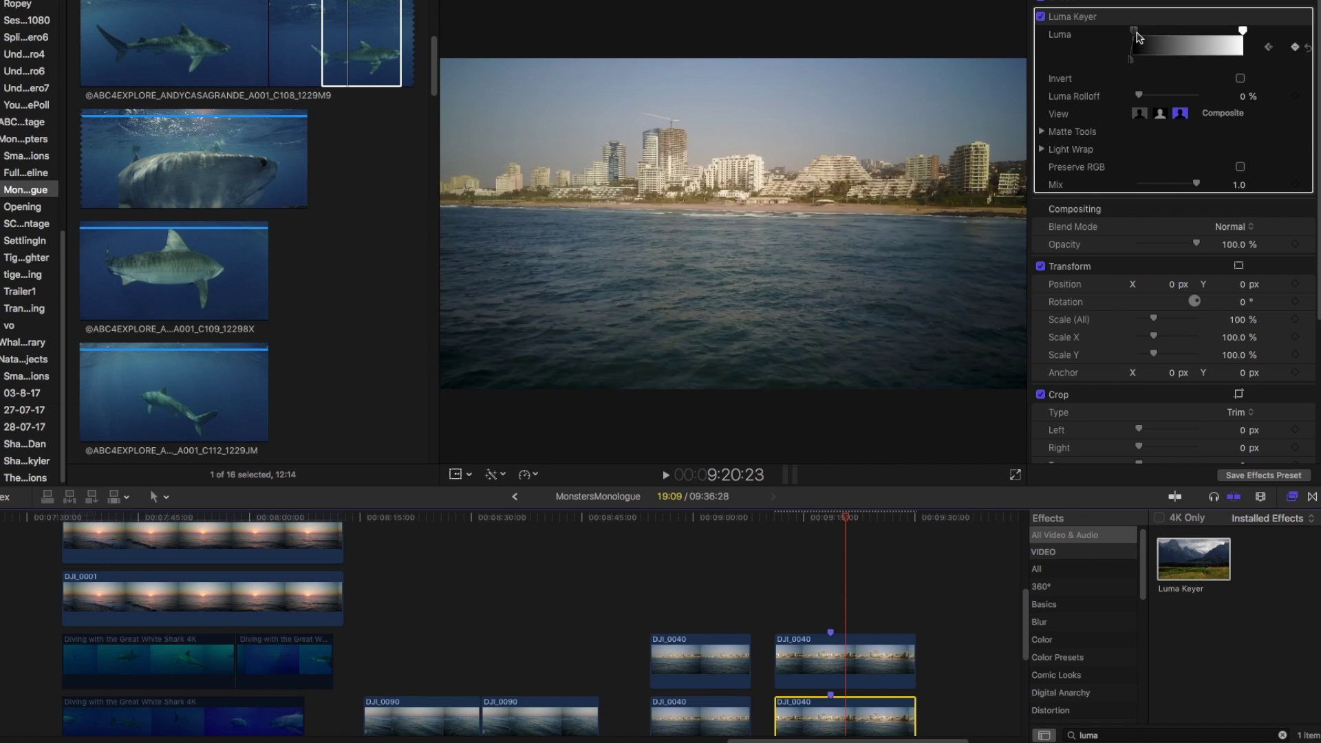
pyautogui.moveTo(1137, 37); pyautogui.dragTo(1236, 40)
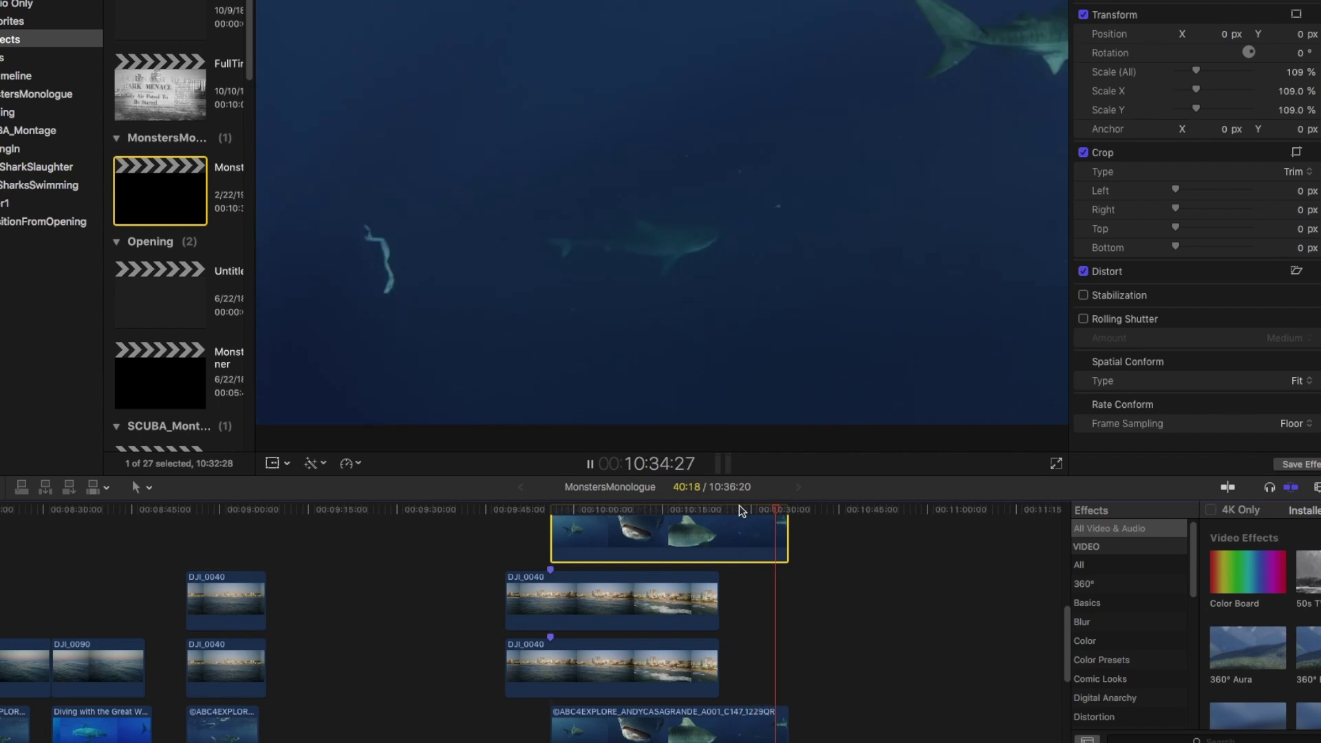
# Return the playhead to the start of the DJI_0040 skyline shot.
pyautogui.moveTo(741, 510); pyautogui.dragTo(508, 516)
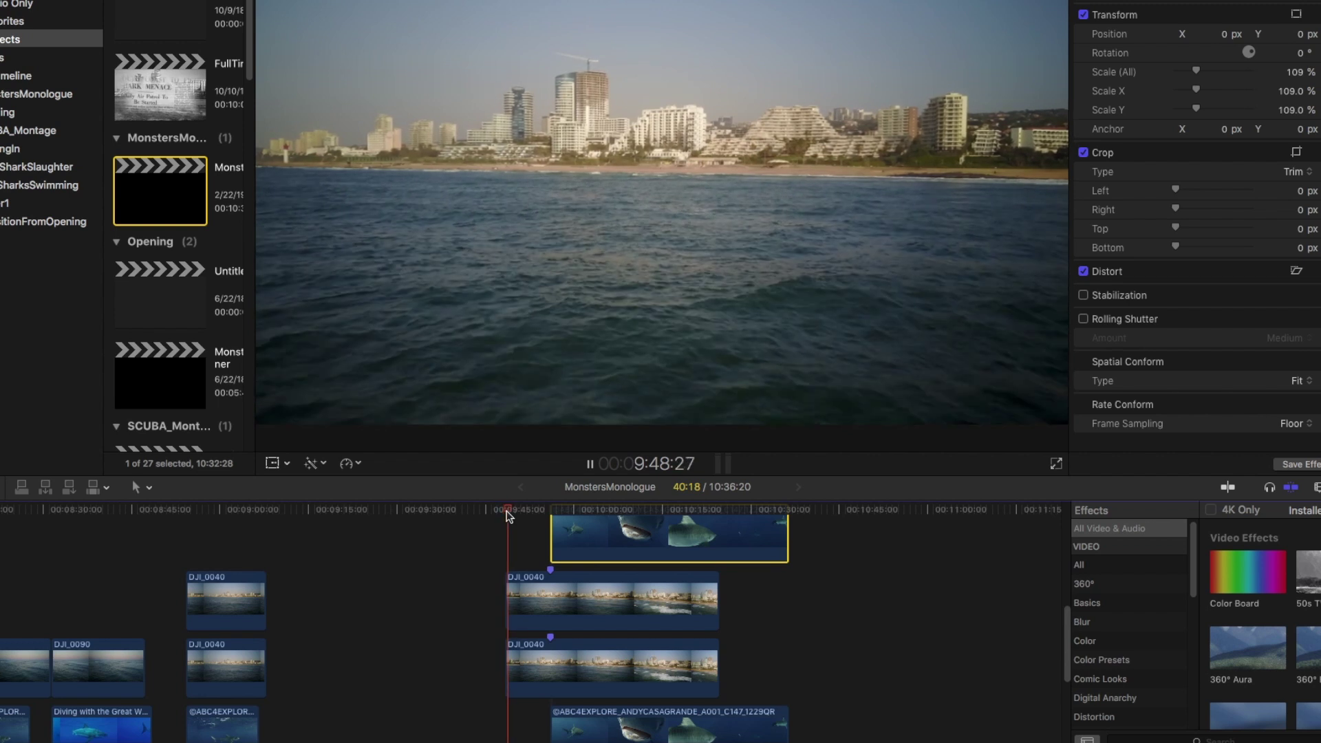
# Preview the skyline, then select the shark clip above the skyline layers at its start.
pyautogui.press('space')
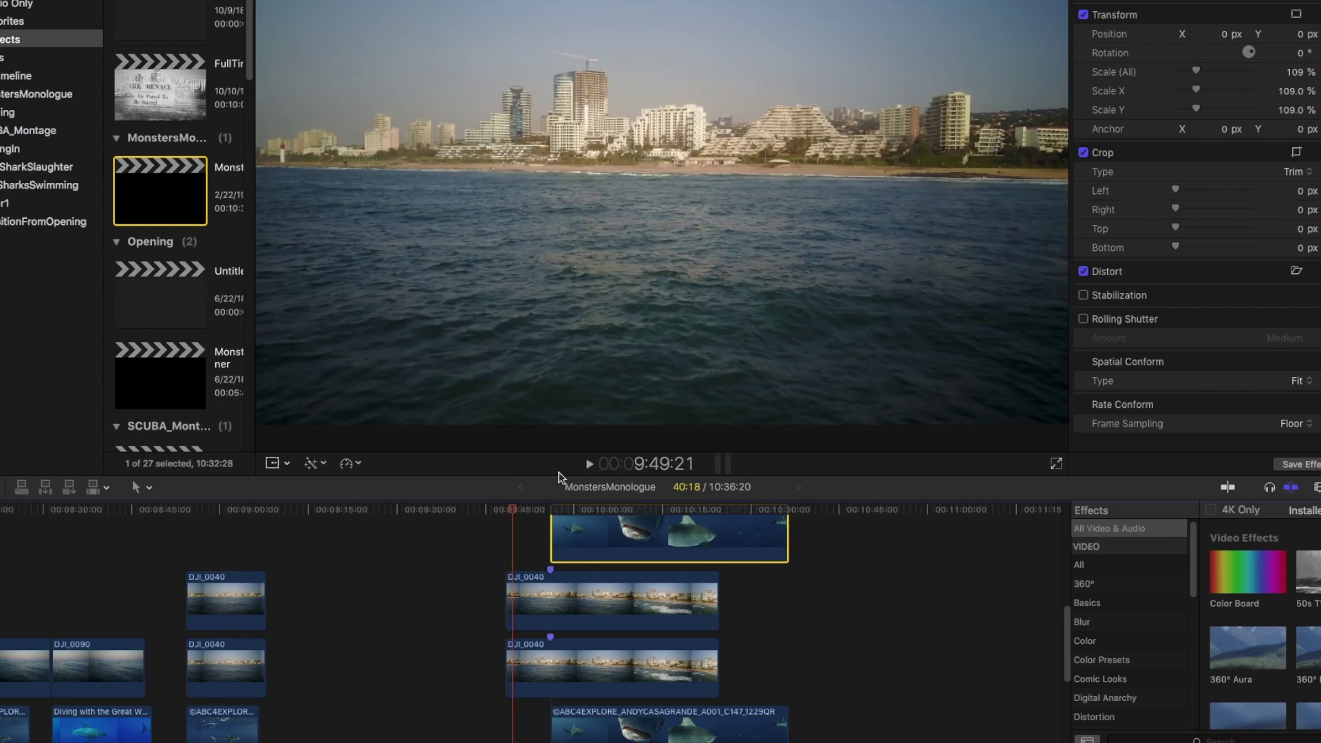
pyautogui.scroll(-2, 657, 663)
pyautogui.click(602, 698)
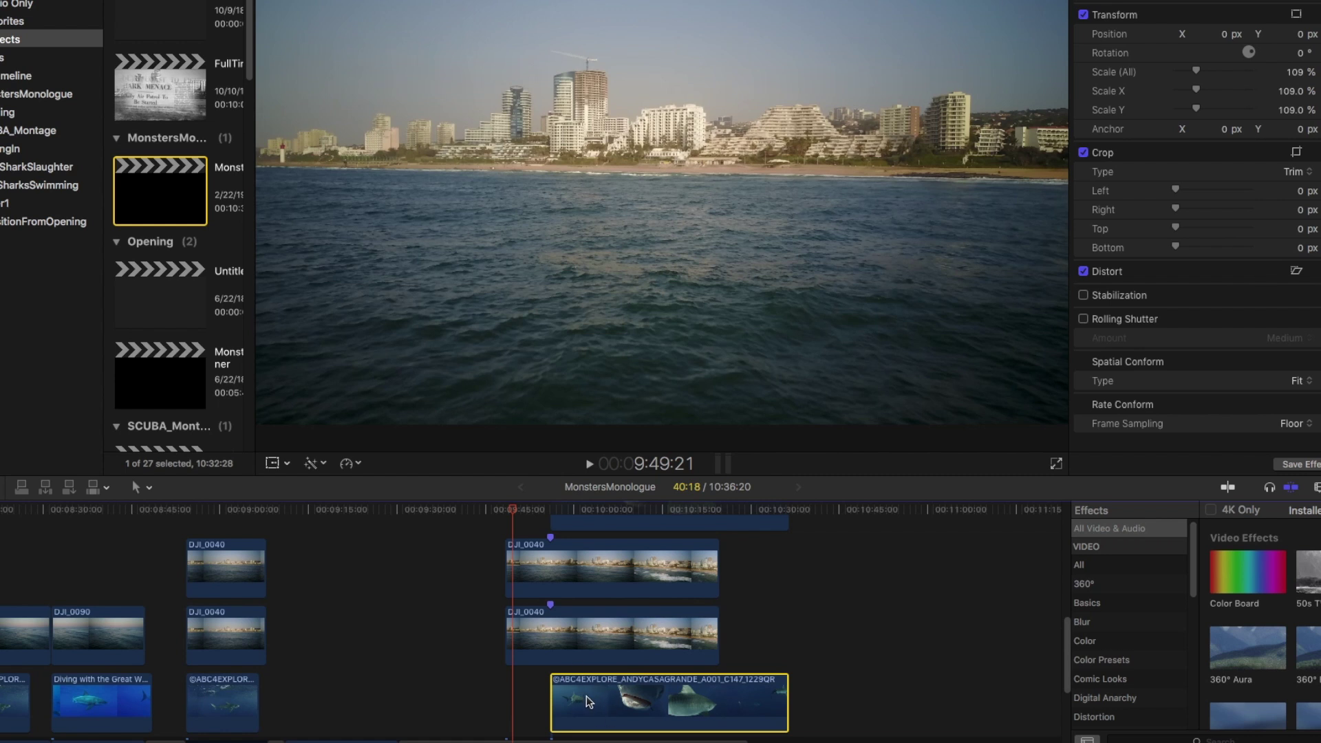
pyautogui.scroll(6, 587, 696)
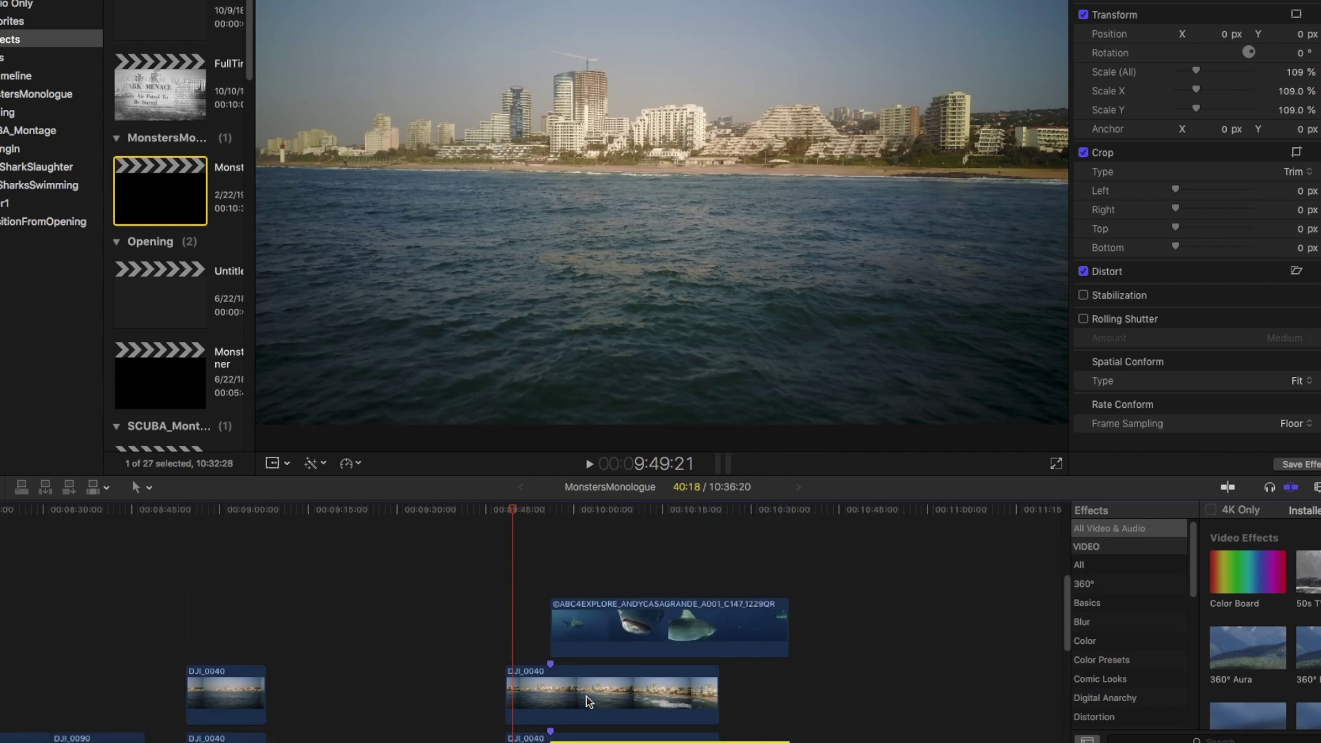
pyautogui.click(592, 633)
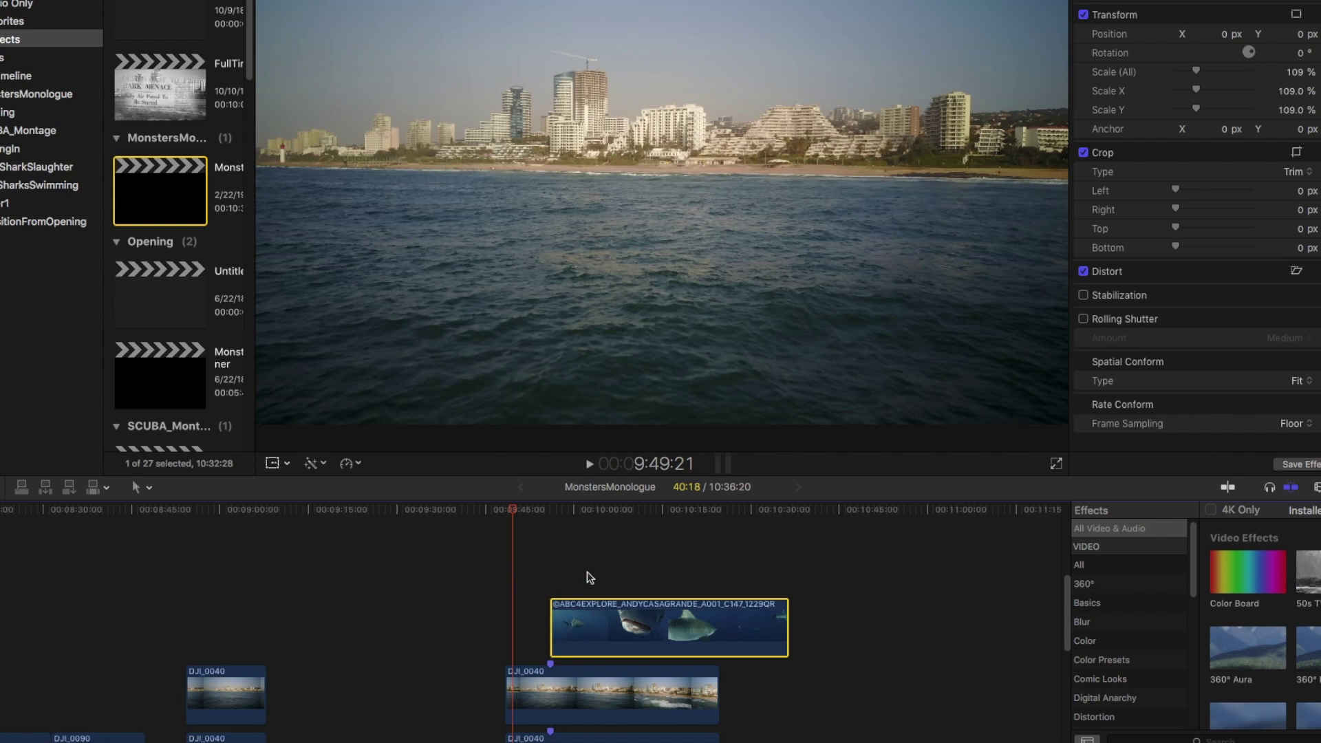
pyautogui.press('Down')
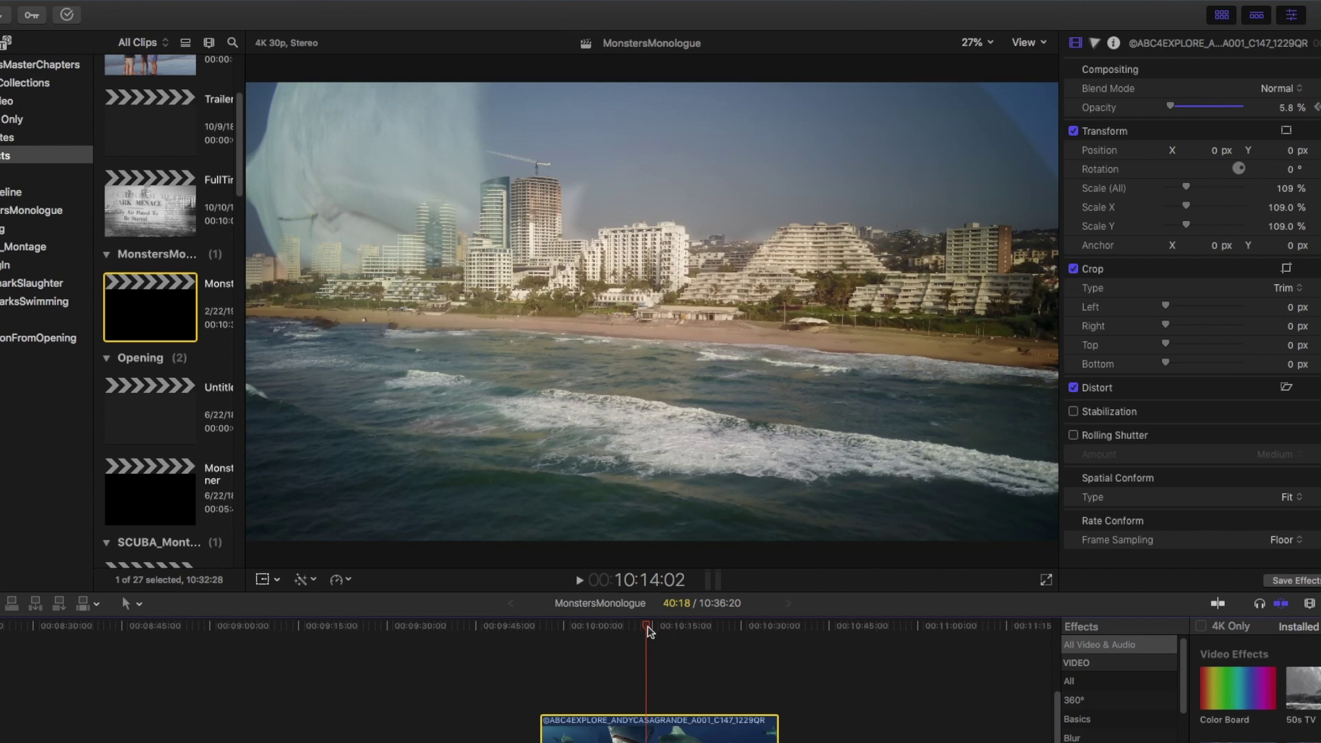
# Scrub the shark's 5.8%-to-100% opacity fade-in and check both DJI_0040 skyline layers.
pyautogui.moveTo(650, 631); pyautogui.dragTo(708, 639)
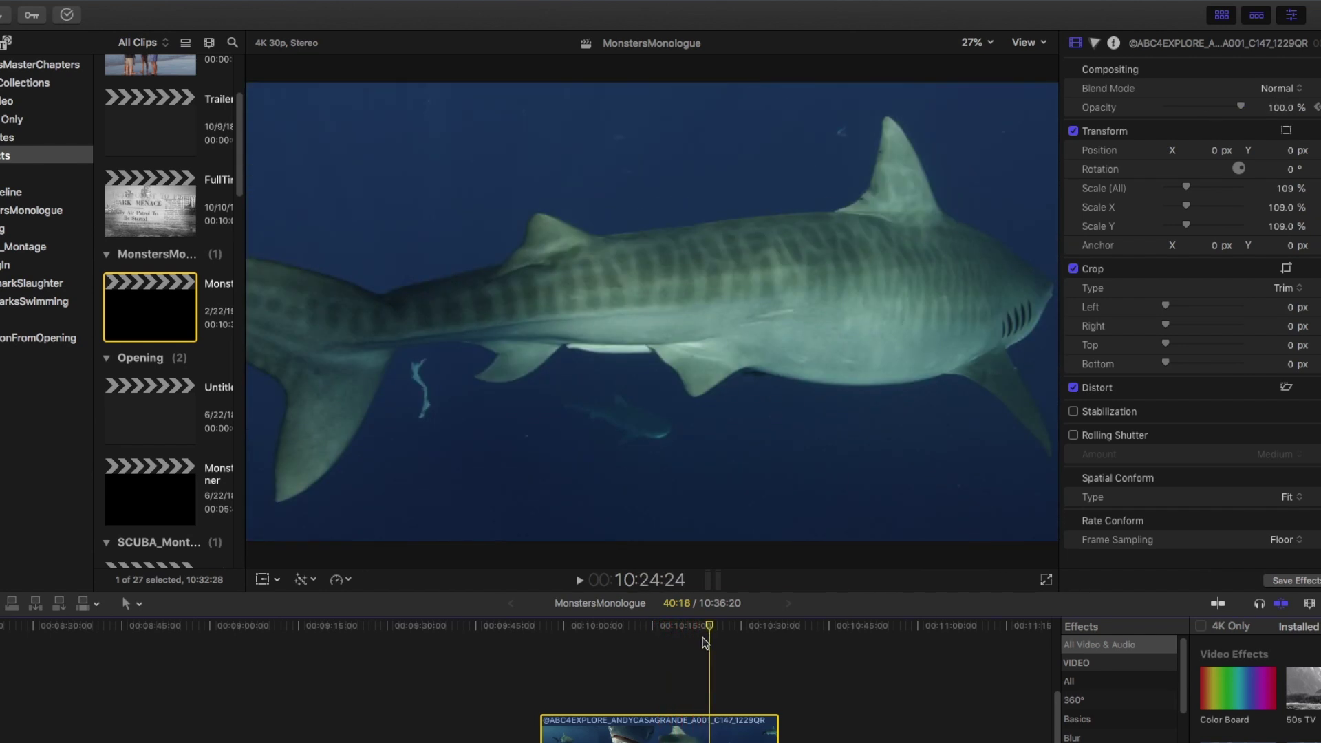
pyautogui.scroll(-5, 654, 667)
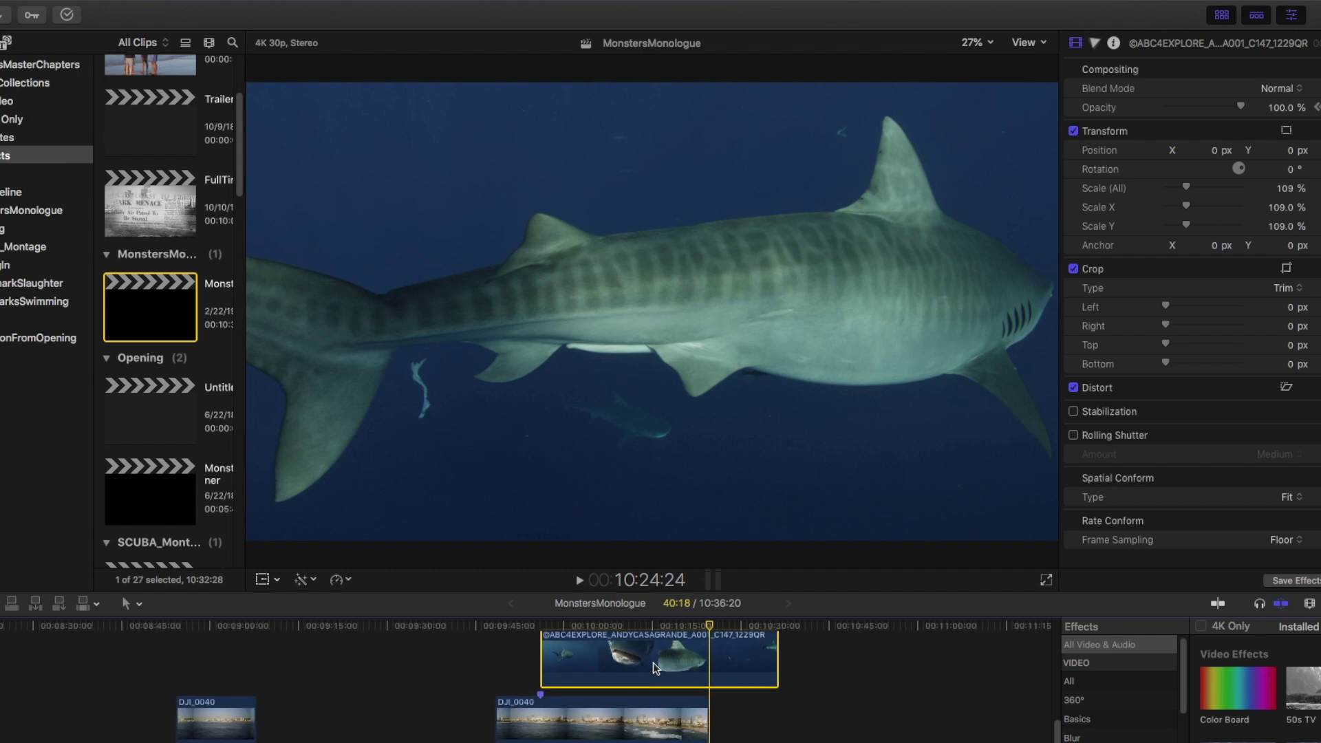
pyautogui.scroll(-4, 655, 666)
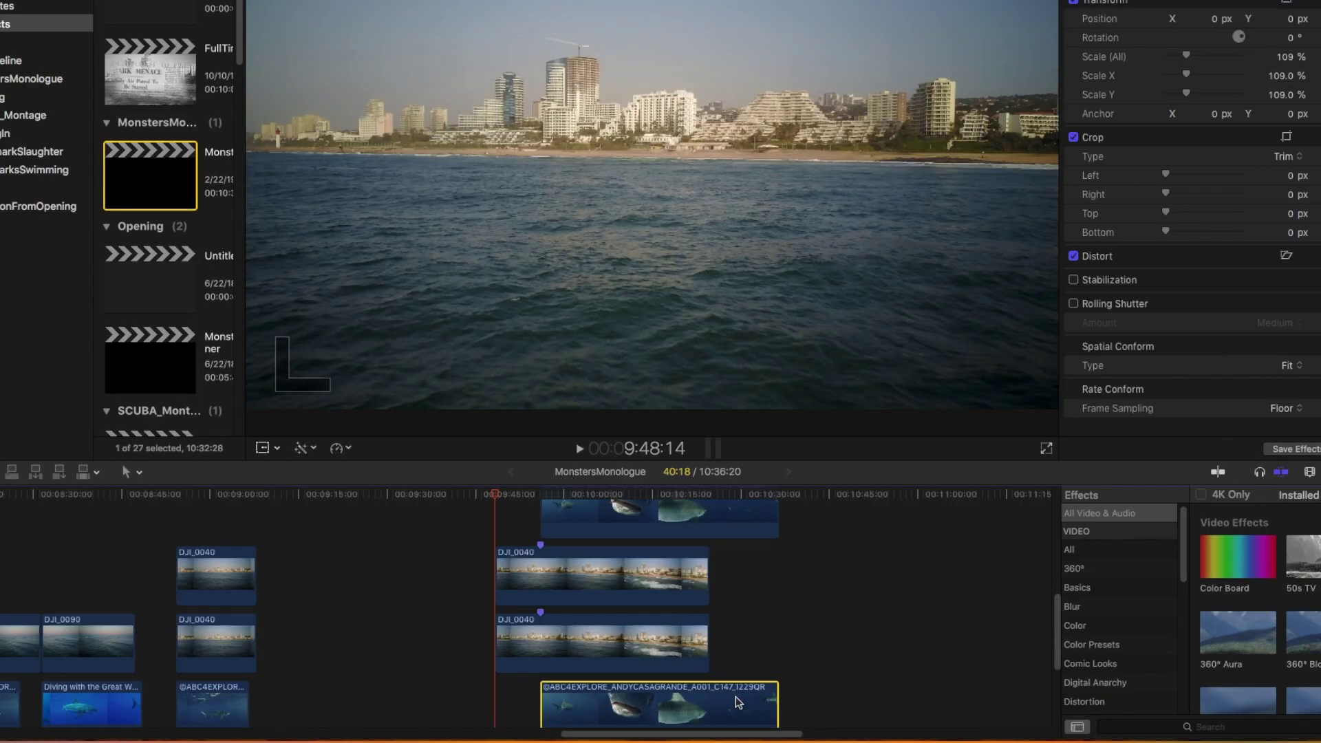
pyautogui.click(569, 648)
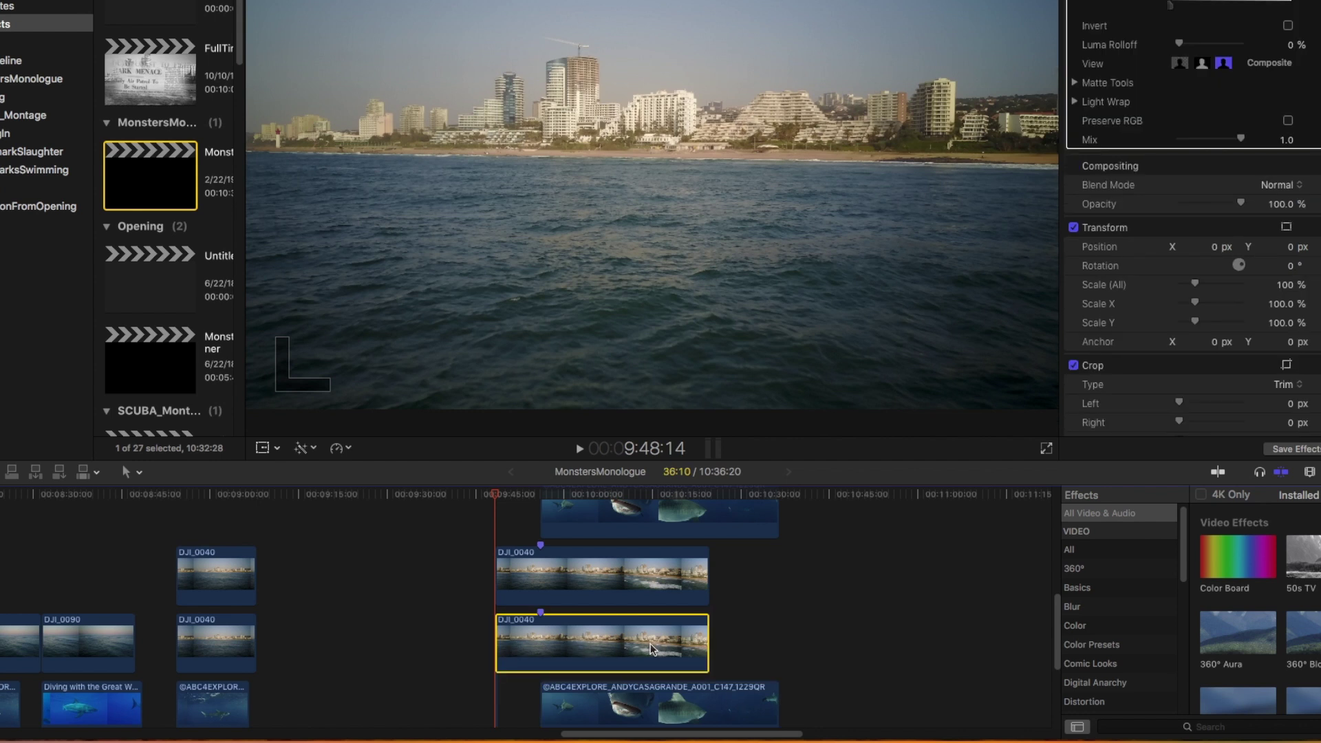
pyautogui.click(557, 567)
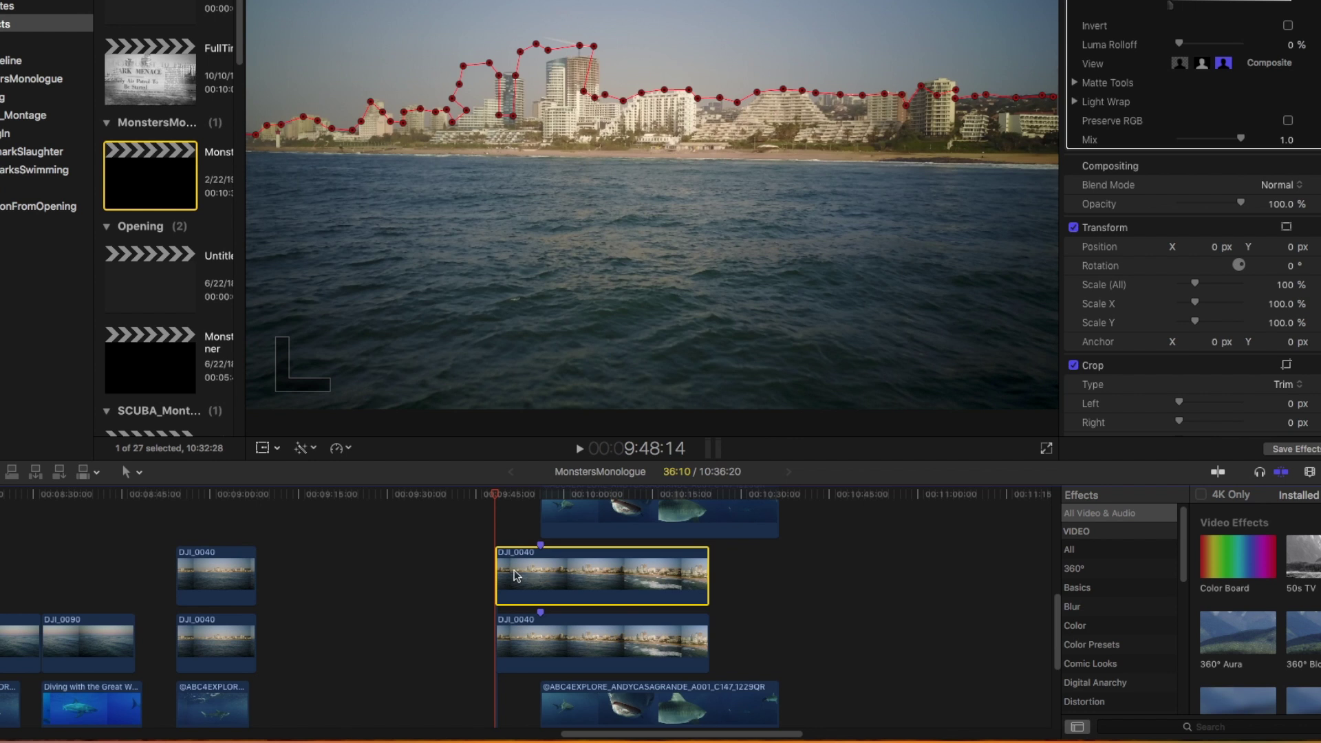
pyautogui.scroll(2, 632, 577)
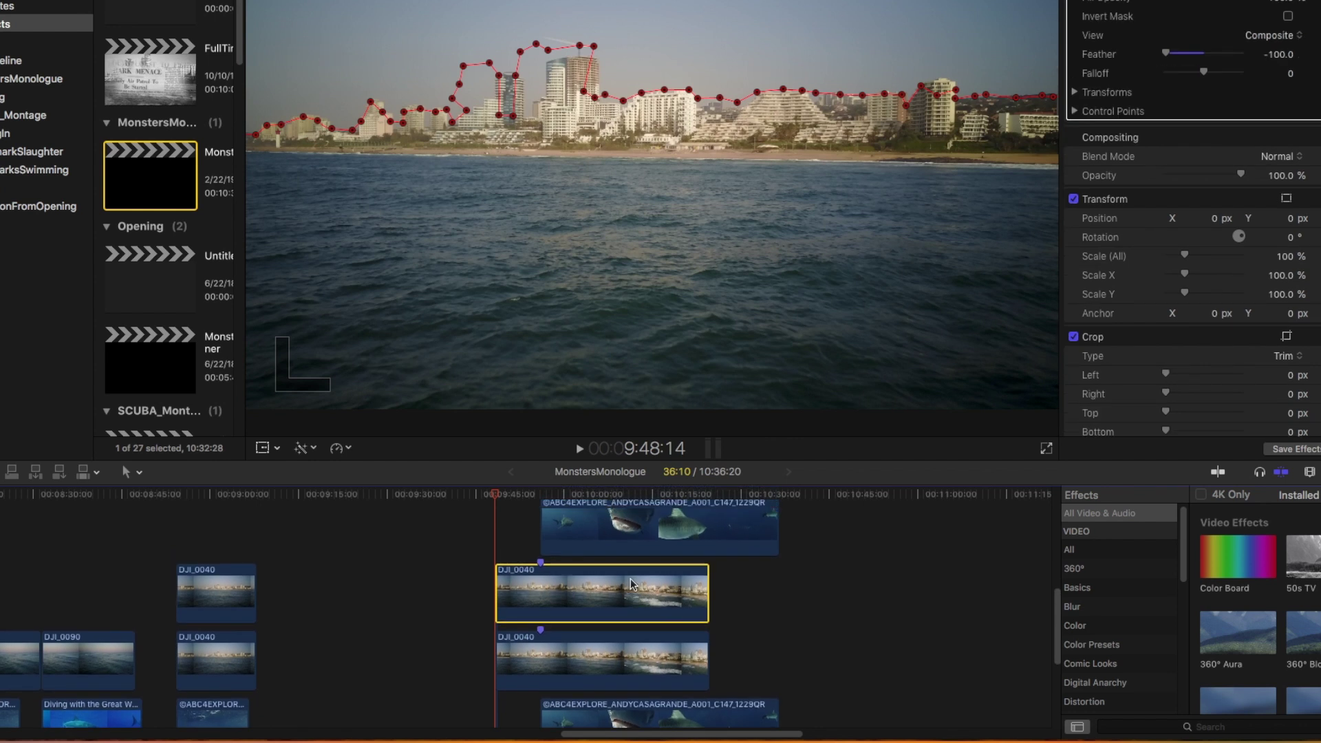
pyautogui.click(570, 541)
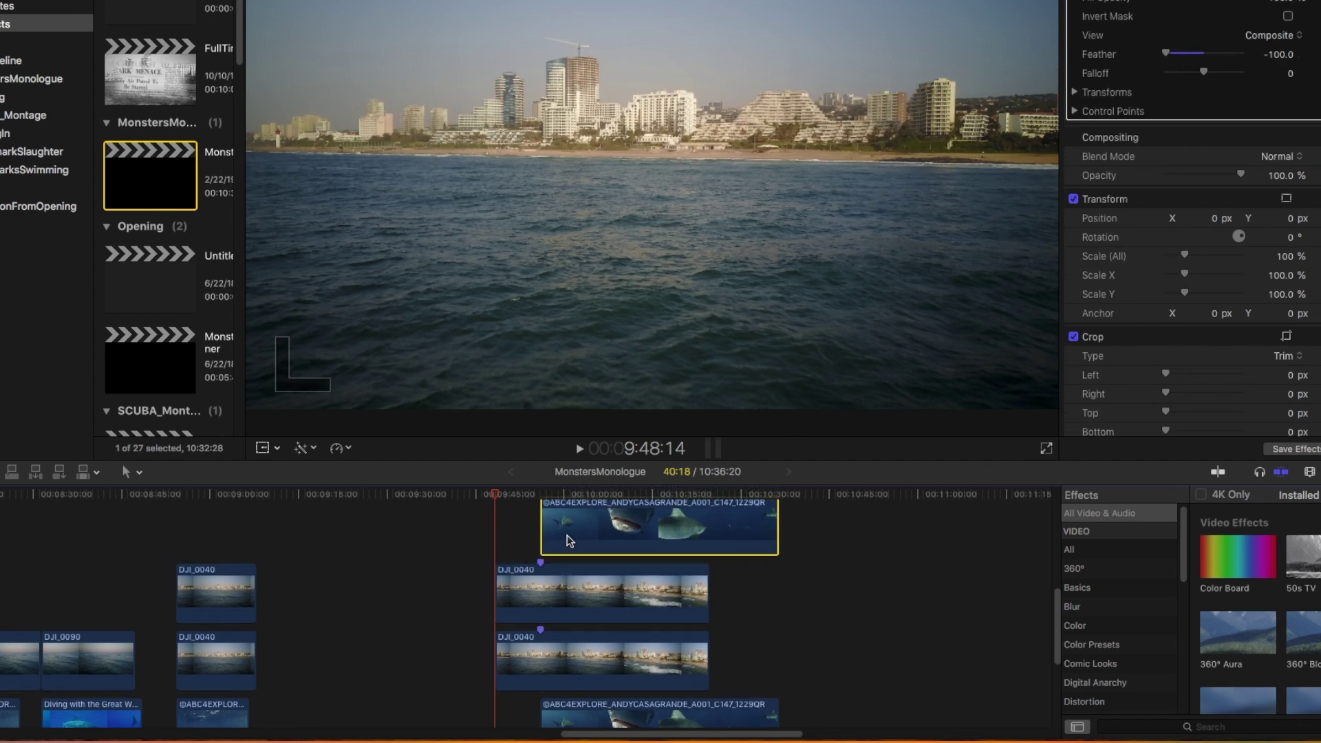